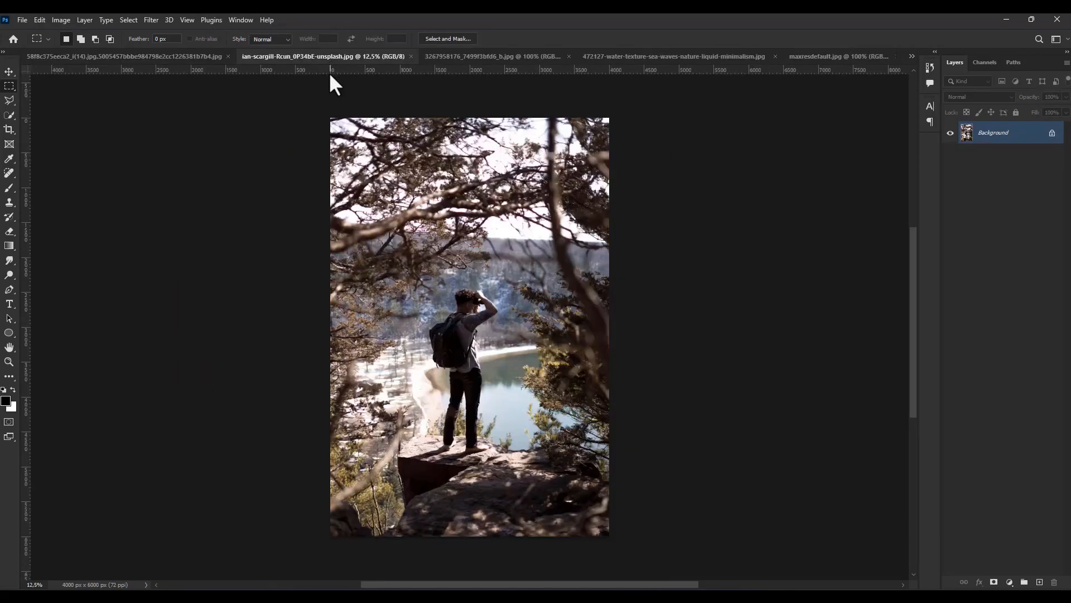
Copy a rectangular area around the standing man and paste it into the foggy forest image
scroll(424, 344, up, 1)
mouse_move(427, 260)
mouse_down()
mouse_move(564, 447)
mouse_move(538, 501)
mouse_up()
key(ctrl+c)
click(193, 58)
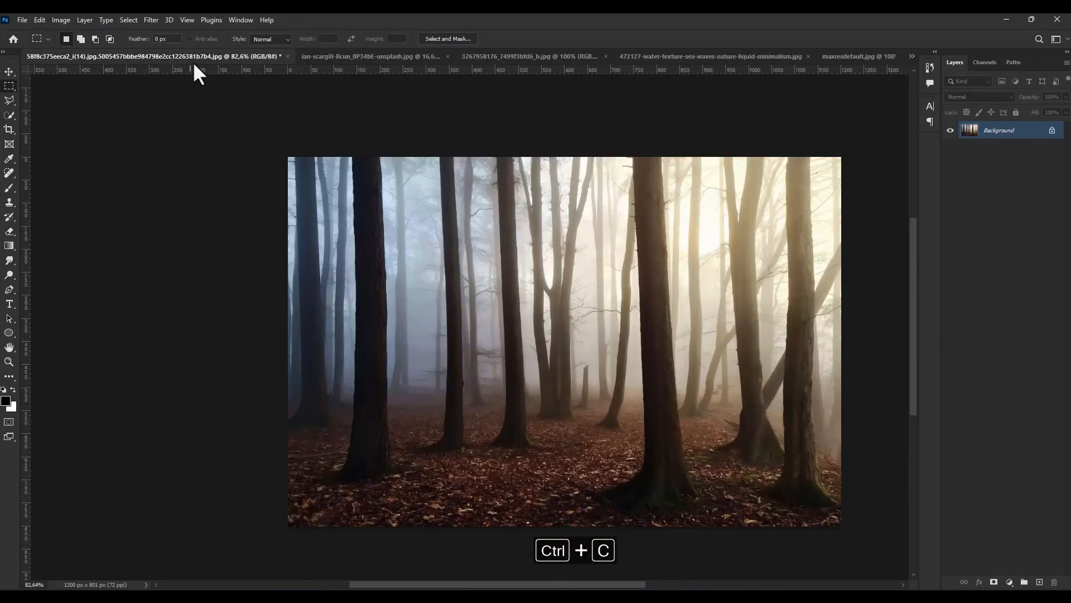
key(ctrl+v)
Scale the pasted photo of the man down and position it over the middle of the forest
key(ctrl+t)
drag(288, 157, 388, 370)
drag(450, 416, 449, 246)
drag(745, 200, 651, 402)
drag(572, 466, 582, 208)
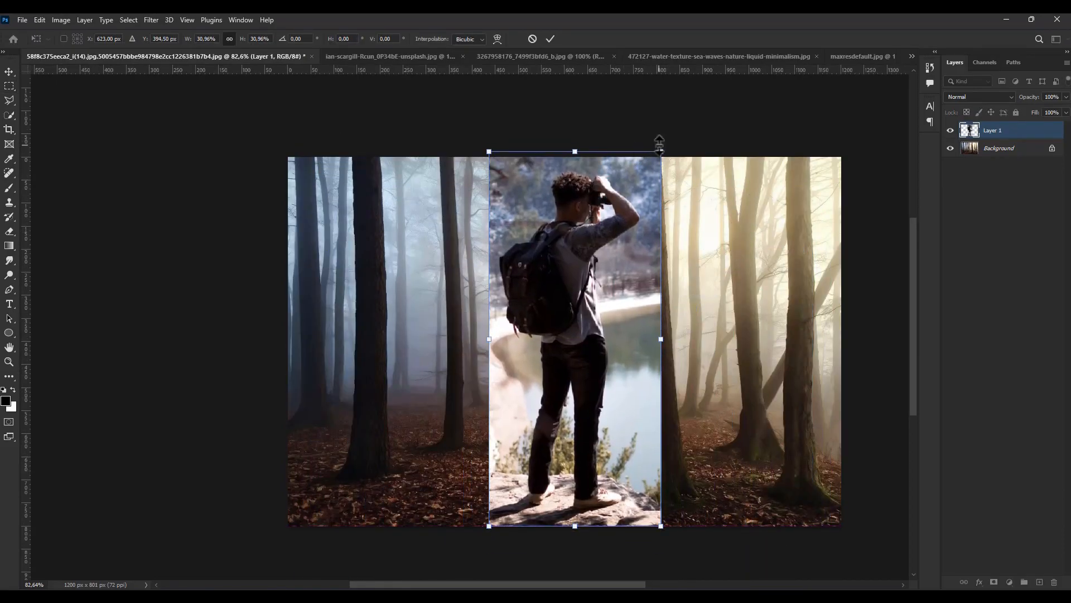
drag(660, 147, 656, 160)
click(9, 72)
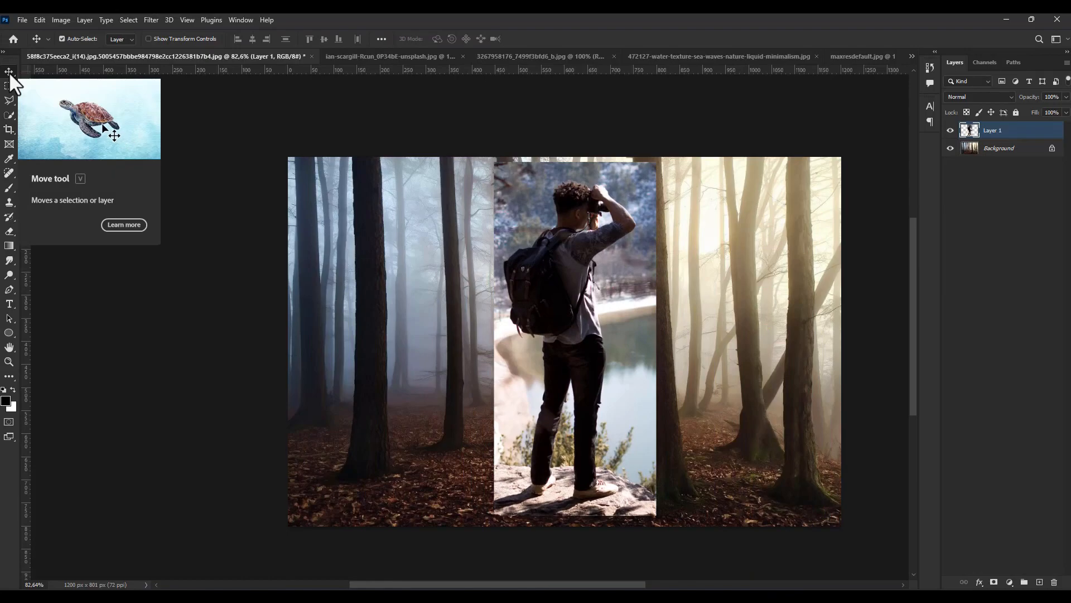
Select the man on Layer 1 automatically with the Subject selection
click(131, 23)
click(151, 151)
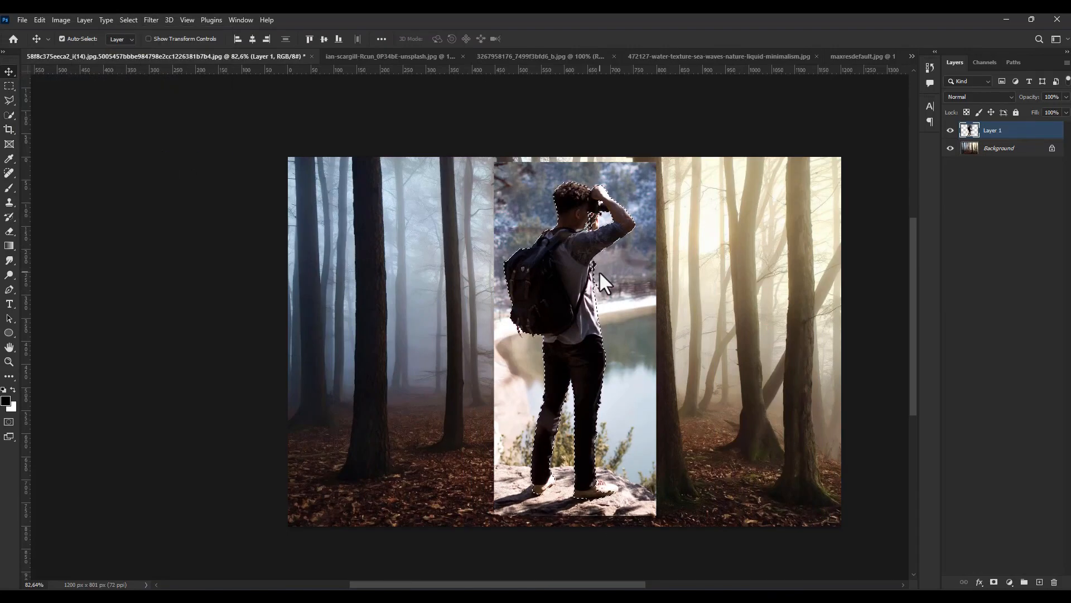
scroll(216, 205, up, 16)
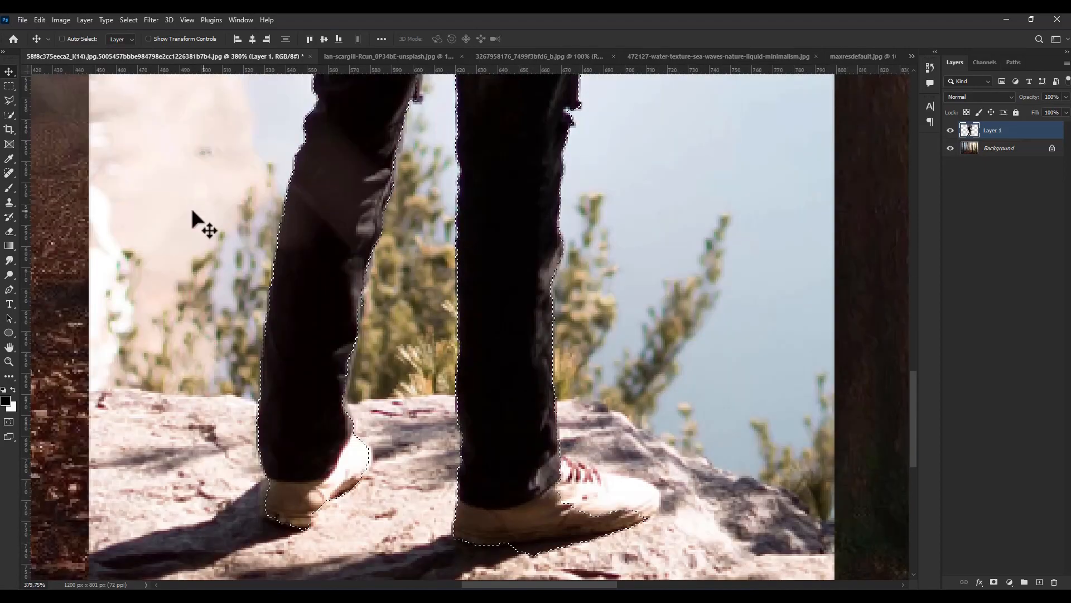
Add the missing upper edge and toe of the front shoe to the selection with the Lasso
key(l)
mouse_move(562, 456)
mouse_down()
mouse_move(651, 483)
mouse_move(647, 519)
mouse_up()
click(560, 456)
Add the whole rear shoe to the selection by tracing its outline with the Polygonal Lasso
click(310, 525)
click(365, 479)
click(372, 449)
click(364, 442)
click(267, 477)
click(262, 490)
click(263, 513)
click(278, 526)
click(289, 530)
click(310, 525)
Subtract the shadow below the front shoe from the selection and retrace the shoe's sole with the Polygonal Lasso
click(9, 116)
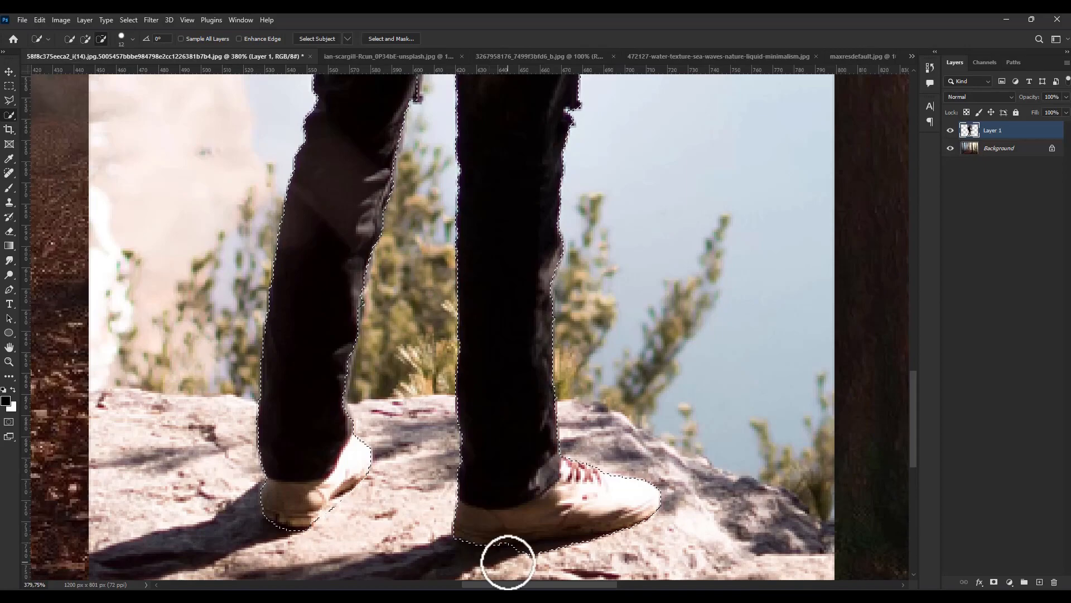
drag(538, 552, 517, 548)
key(l)
click(456, 539)
click(489, 547)
click(509, 545)
click(524, 541)
click(578, 539)
click(615, 531)
click(641, 522)
click(561, 458)
click(533, 484)
click(457, 504)
Trim the excess selection along the rear shoe's sole with the Quick Selection tool
scroll(484, 479, down, 2)
click(8, 116)
scroll(347, 522, up, 6)
scroll(381, 480, down, 4)
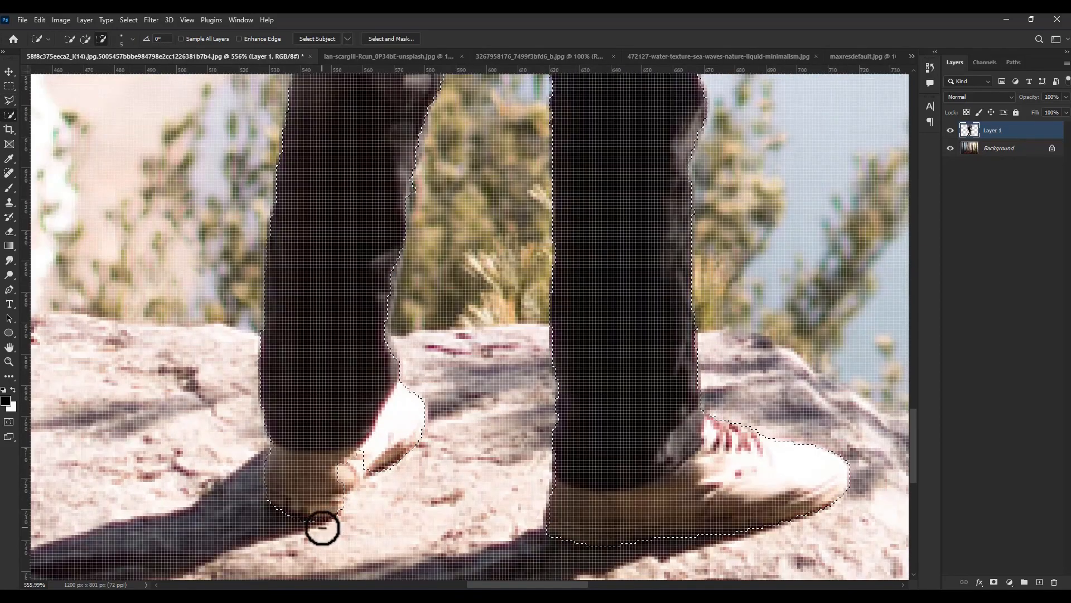
key(l)
Subtract the area between the man's face, camera and raised hand from the selection with Quick Selection
scroll(268, 441, up, 3)
scroll(355, 461, down, 5)
scroll(490, 263, up, 5)
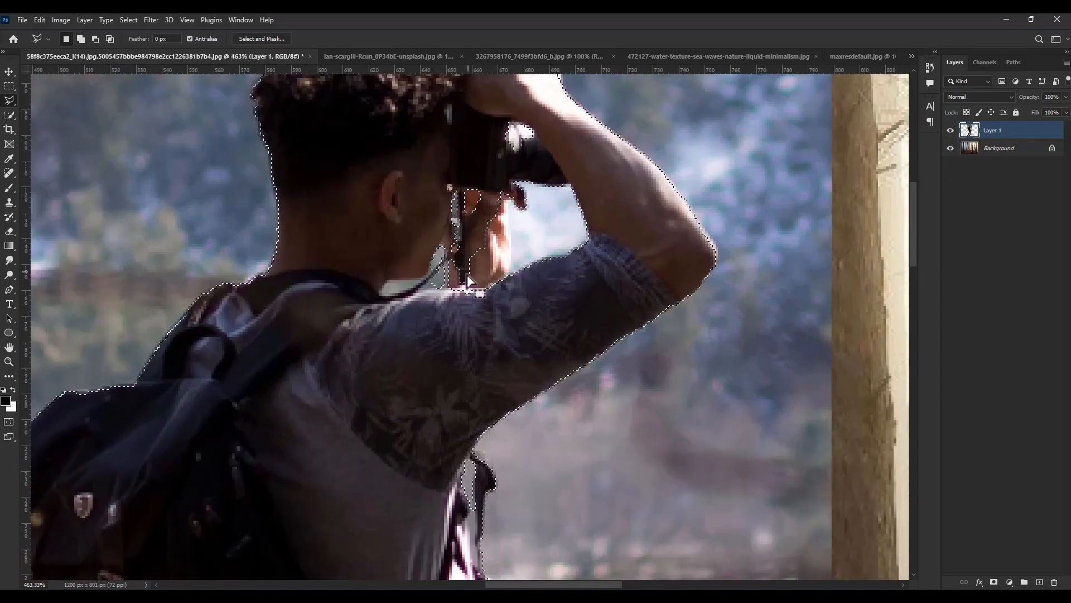
key(w)
mouse_move(457, 225)
mouse_down()
mouse_move(520, 203)
mouse_move(476, 176)
mouse_move(470, 127)
mouse_up()
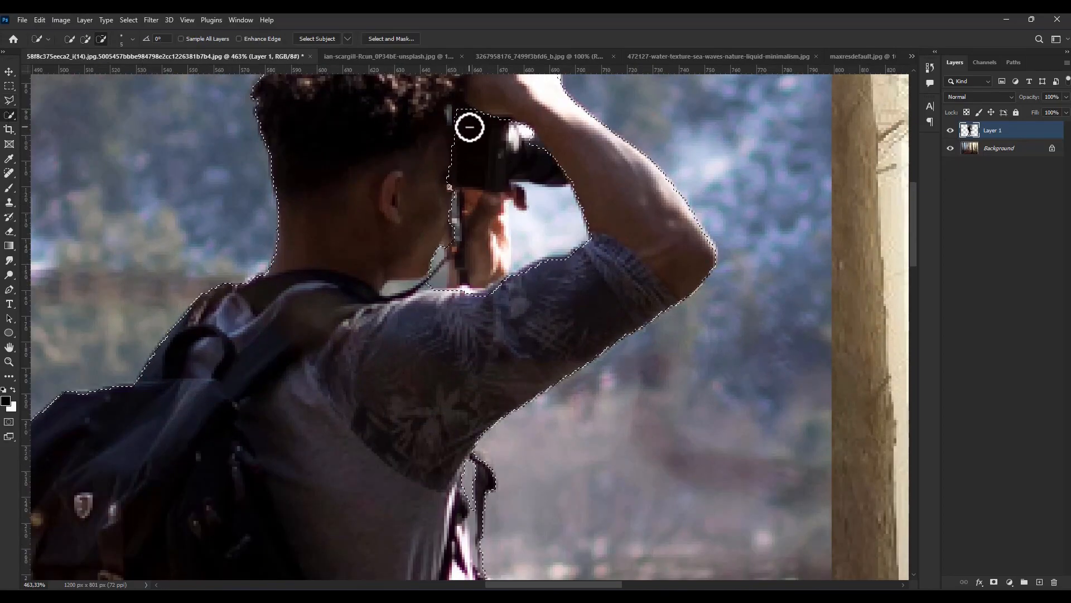
Add the camera and the hand holding it back to the selection with the Polygonal Lasso
scroll(470, 126, down, 5)
scroll(442, 210, up, 5)
key(l)
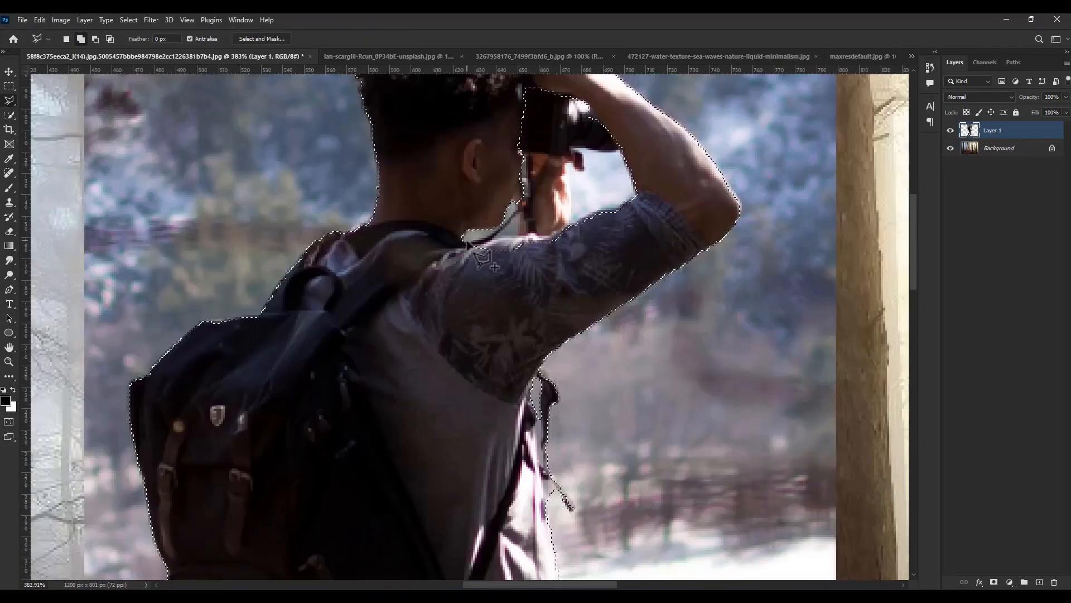
click(515, 143)
click(581, 155)
click(568, 178)
click(566, 223)
double_click(472, 249)
Smooth the man's selection and turn it into a layer mask on Layer 1
scroll(472, 248, down, 2)
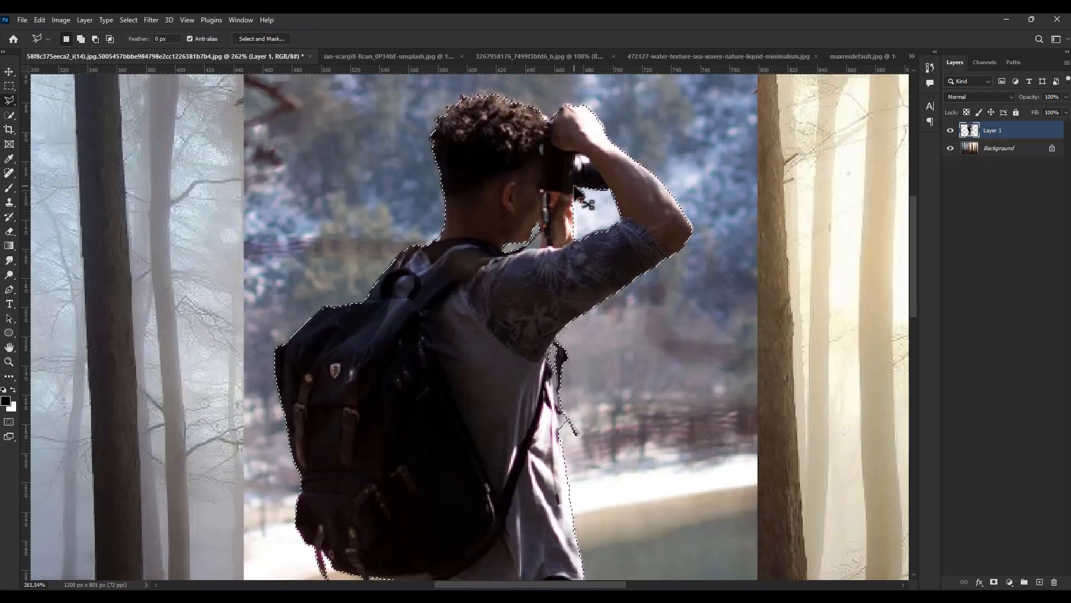
scroll(578, 190, down, 3)
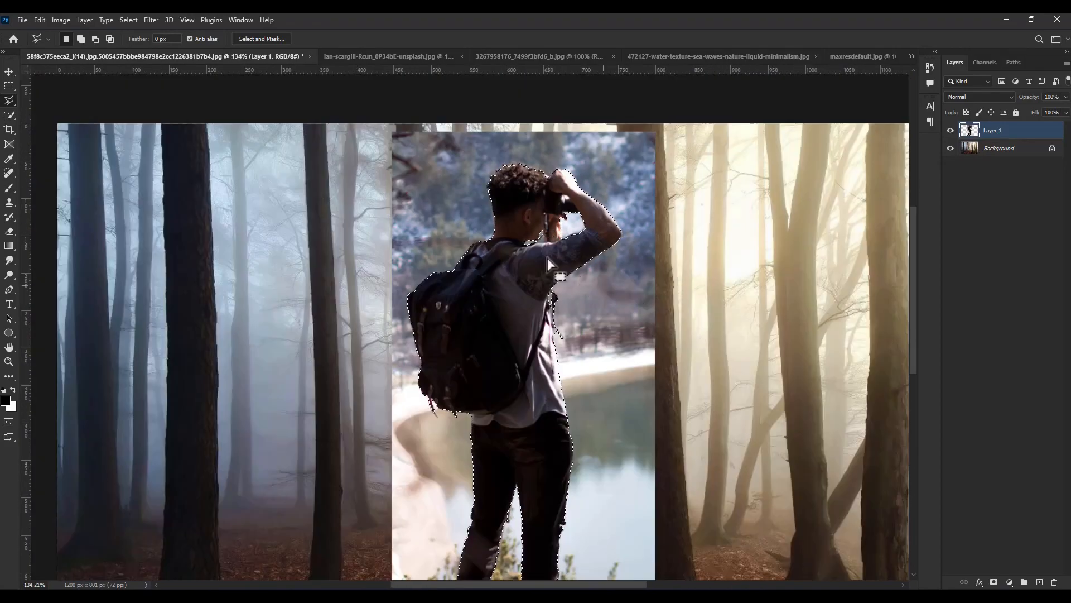
click(129, 19)
mouse_move(205, 188)
click(266, 196)
click(585, 193)
click(994, 582)
Set up a round brush and paint black on the layer mask along the trouser edges
scroll(605, 413, down, 2)
click(9, 188)
drag(412, 320, 310, 312)
click(79, 39)
click(87, 101)
drag(425, 406, 420, 402)
scroll(587, 487, up, 15)
drag(605, 488, 539, 487)
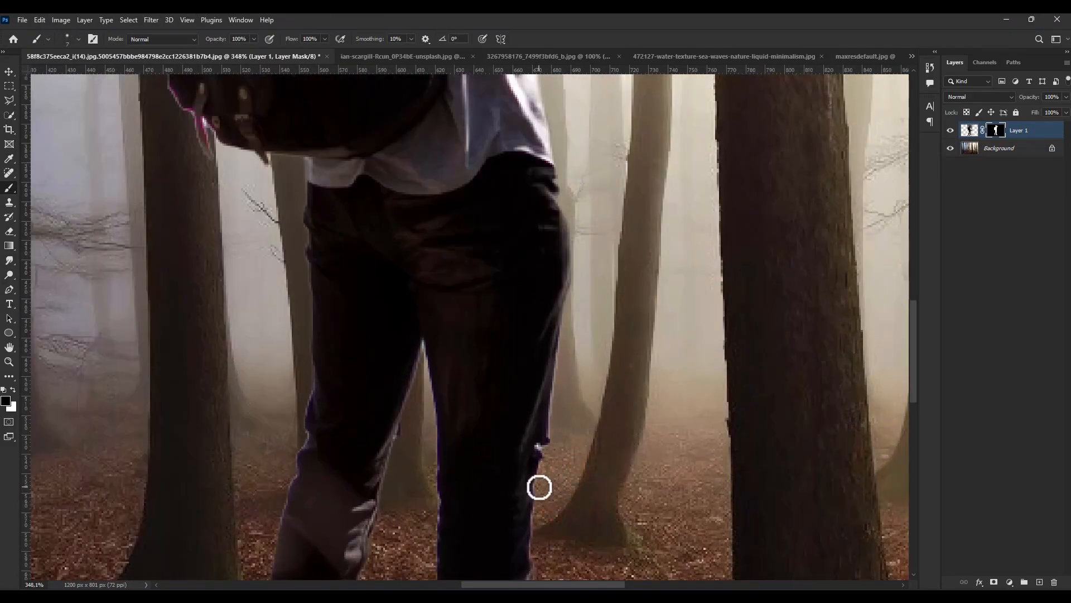
scroll(559, 384, down, 10)
Load Layer 1's mask as a selection and smooth it
ctrl+click(996, 130)
click(128, 20)
mouse_move(168, 189)
click(253, 200)
click(586, 195)
scroll(457, 298, up, 6)
Contract the man's selection and invert it to cover the surrounding area
click(128, 20)
mouse_move(168, 190)
click(268, 220)
click(585, 198)
click(129, 19)
click(152, 66)
Paint black on the mask around the man's outline to remove the fringe, and clear the selection
scroll(678, 524, down, 3)
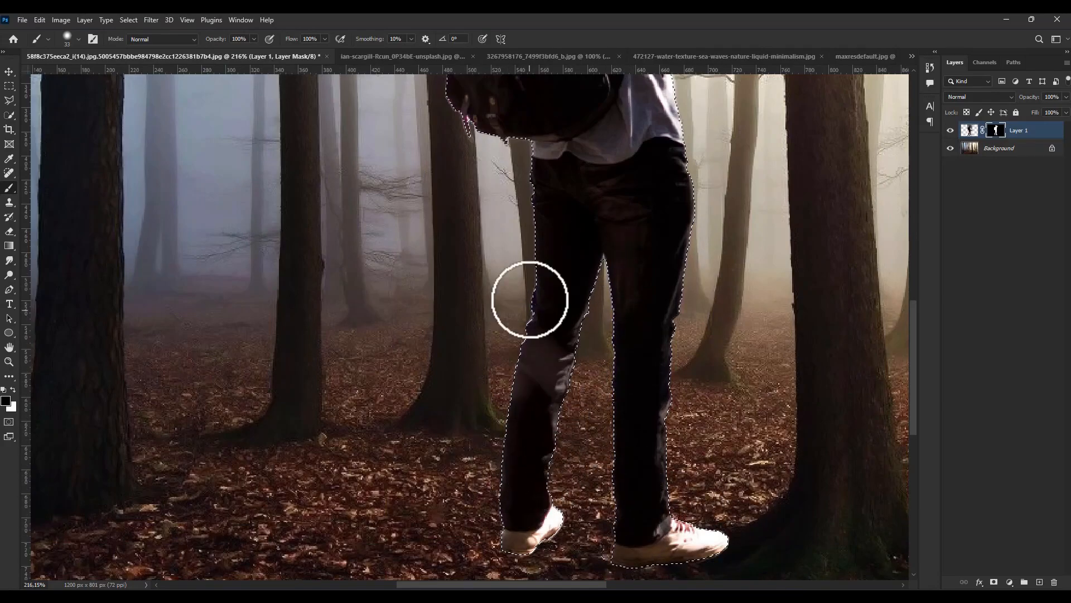
scroll(588, 251, down, 2)
scroll(641, 220, up, 5)
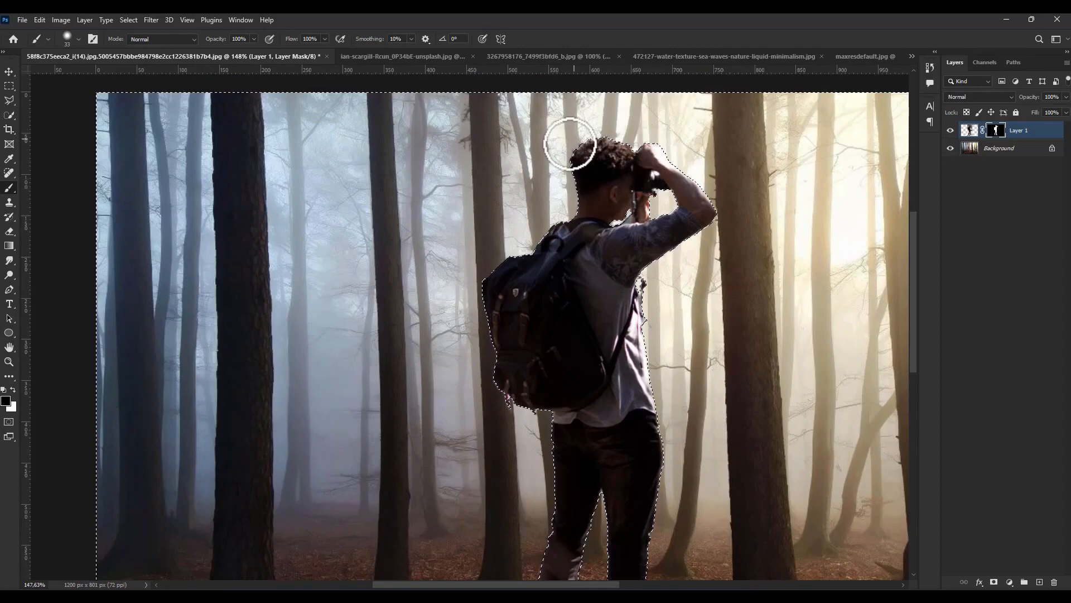
scroll(539, 569, down, 4)
key(ctrl+d)
Paint white on the mask to restore missing edges around the raised arm and camera
scroll(591, 408, up, 3)
key(x)
scroll(603, 276, up, 6)
mouse_move(720, 208)
mouse_down()
mouse_move(694, 204)
mouse_move(691, 183)
mouse_up()
scroll(683, 216, down, 3)
scroll(667, 224, up, 3)
scroll(684, 235, down, 4)
scroll(725, 195, up, 10)
click(13, 389)
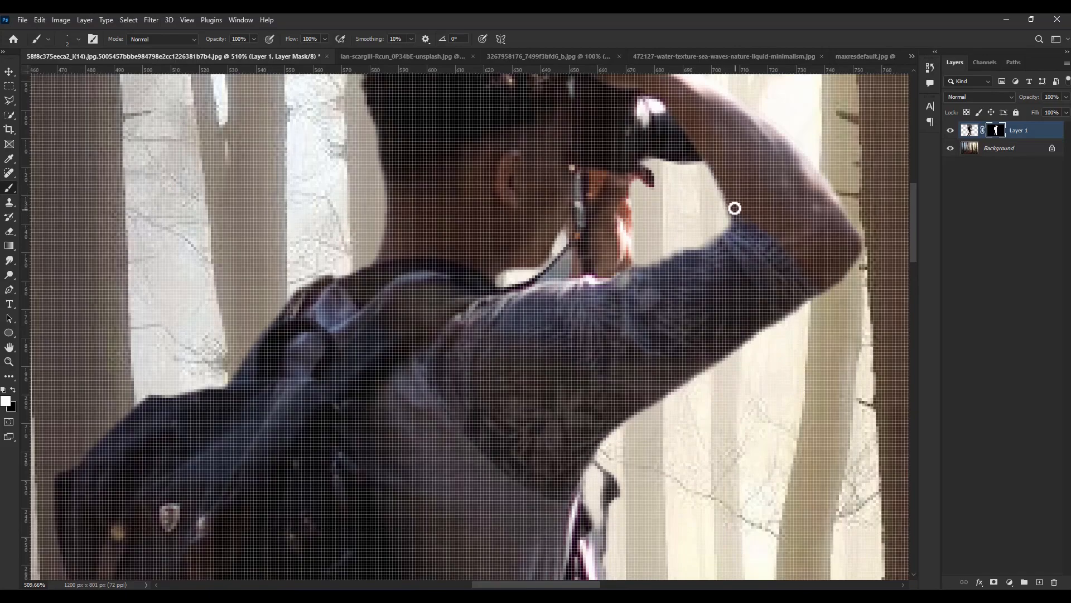
Paint black on the mask with a small brush to clean up edges around the hand and backpack
scroll(700, 210, down, 5)
click(12, 390)
scroll(650, 242, up, 4)
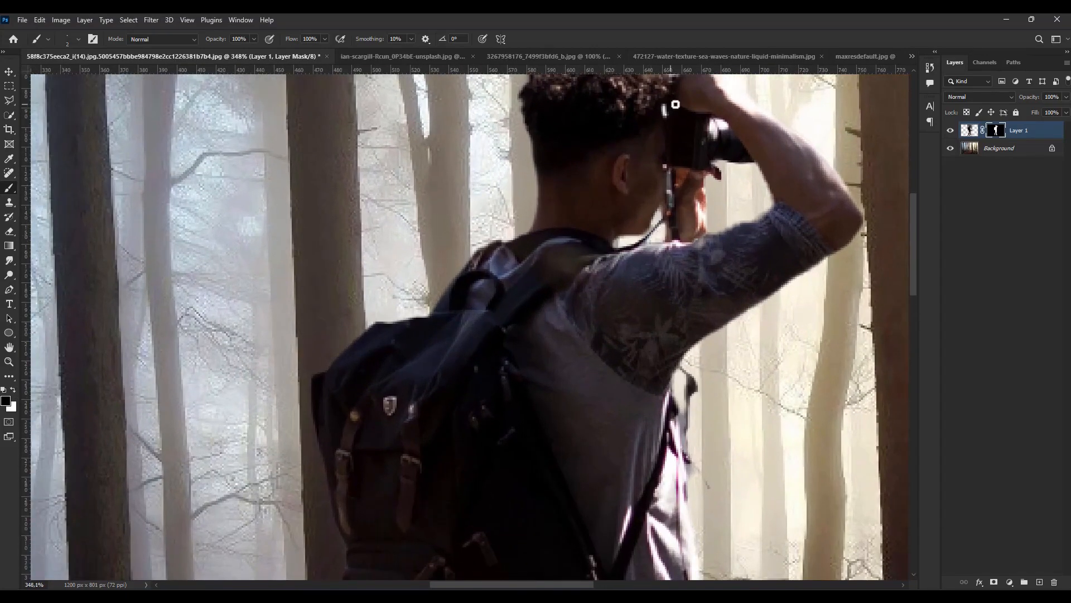
scroll(652, 145, down, 5)
scroll(415, 462, up, 5)
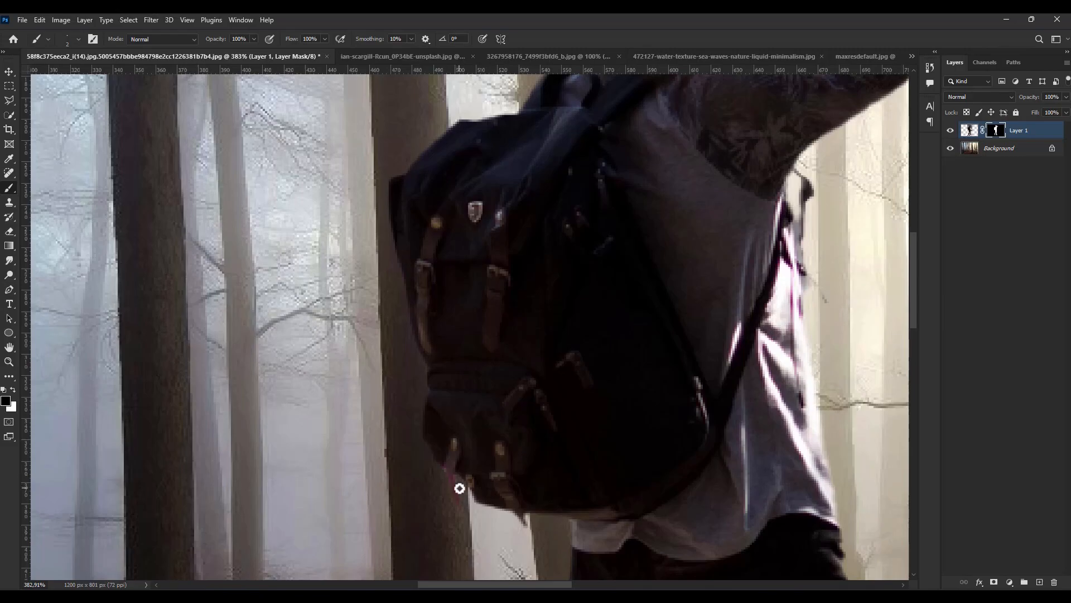
scroll(394, 318, down, 5)
Flip the man horizontally and scale him down onto the forest floor
key(ctrl+0)
click(970, 130)
key(ctrl+t)
right_click(501, 246)
click(555, 464)
drag(556, 168, 447, 371)
click(9, 71)
Scale the man to about 87% and reposition him slightly on the leaf-covered ground
scroll(470, 367, down, 4)
scroll(441, 463, up, 7)
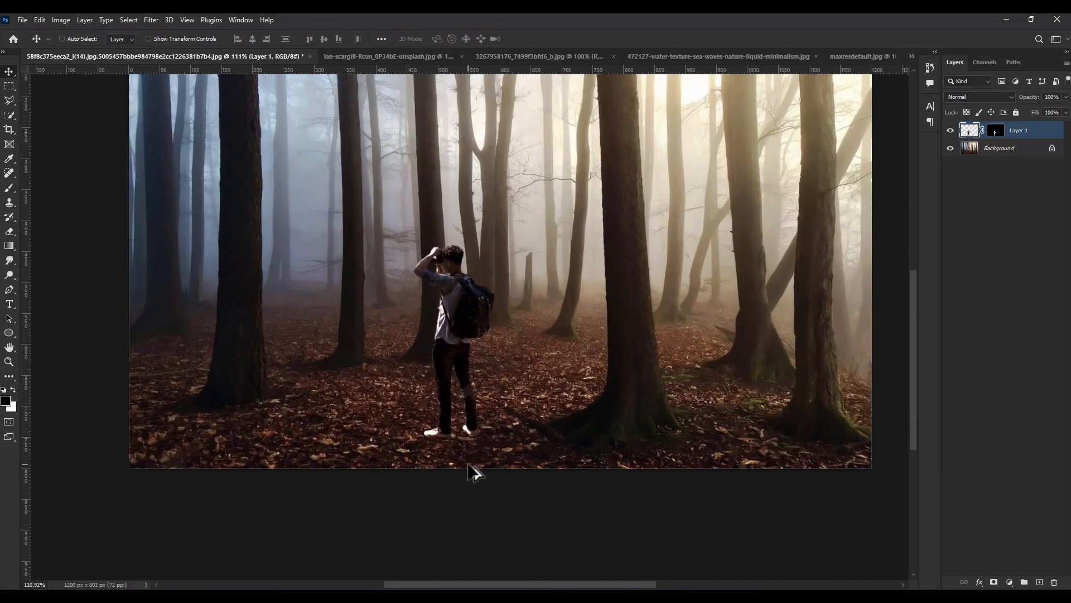
scroll(473, 469, up, 4)
scroll(475, 438, down, 7)
key(ctrl+t)
drag(494, 274, 484, 294)
drag(465, 329, 470, 331)
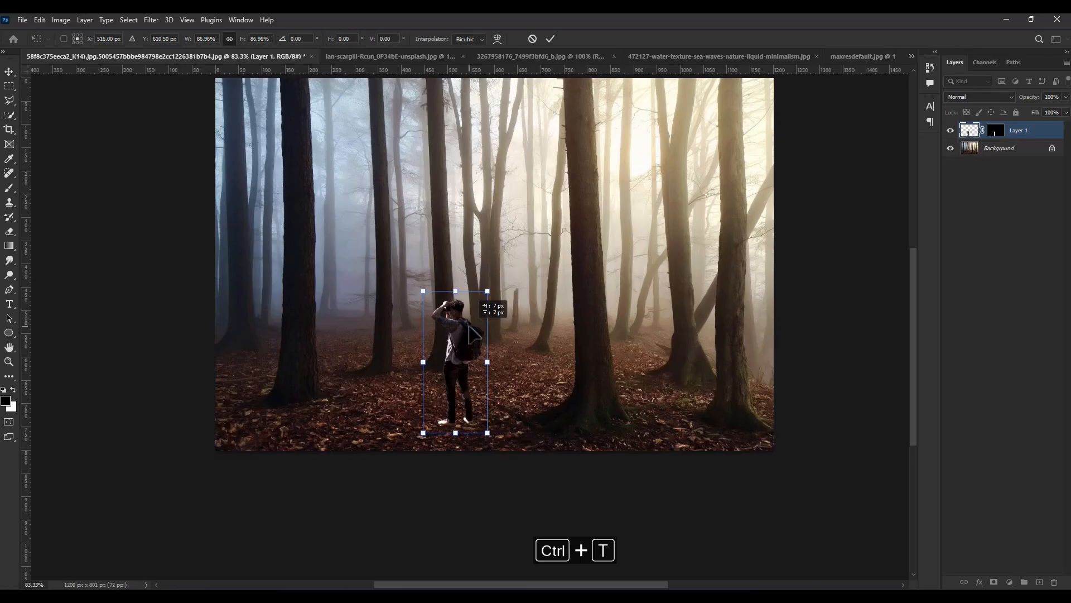
key(Return)
Duplicate the man's layer and merge the copy with a new empty layer to flatten its mask
scroll(521, 402, down, 3)
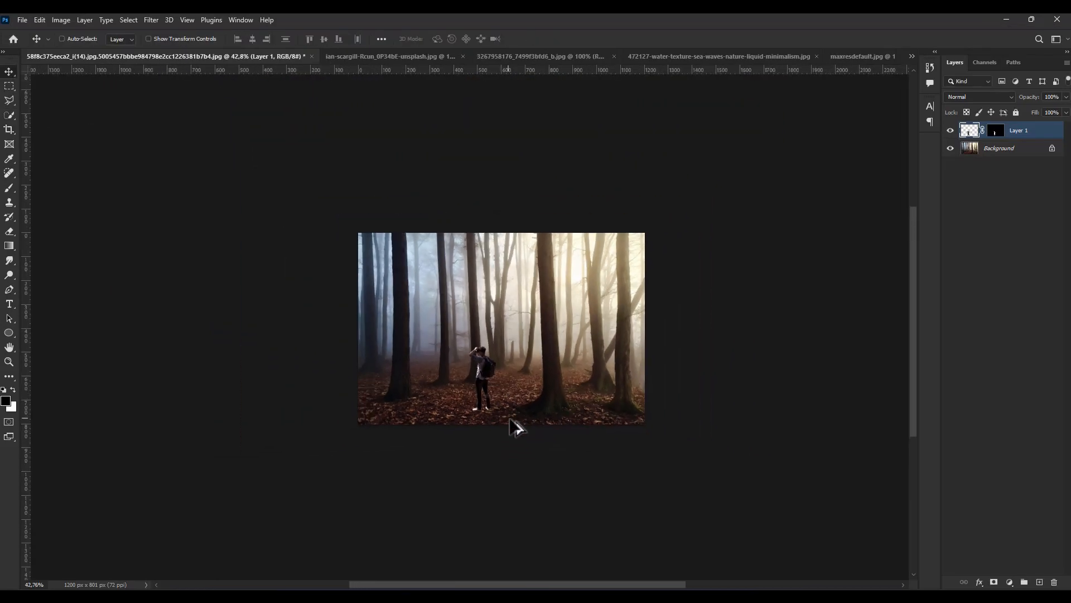
scroll(505, 422, up, 4)
scroll(486, 410, down, 1)
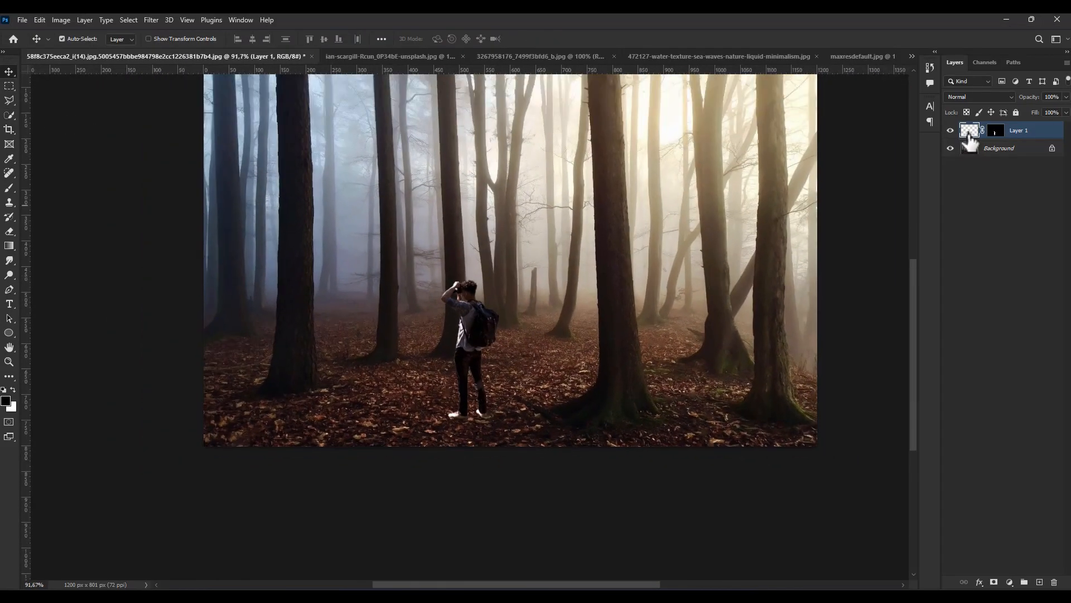
key(ctrl+j)
click(1040, 582)
ctrl+click(1021, 150)
key(ctrl+e)
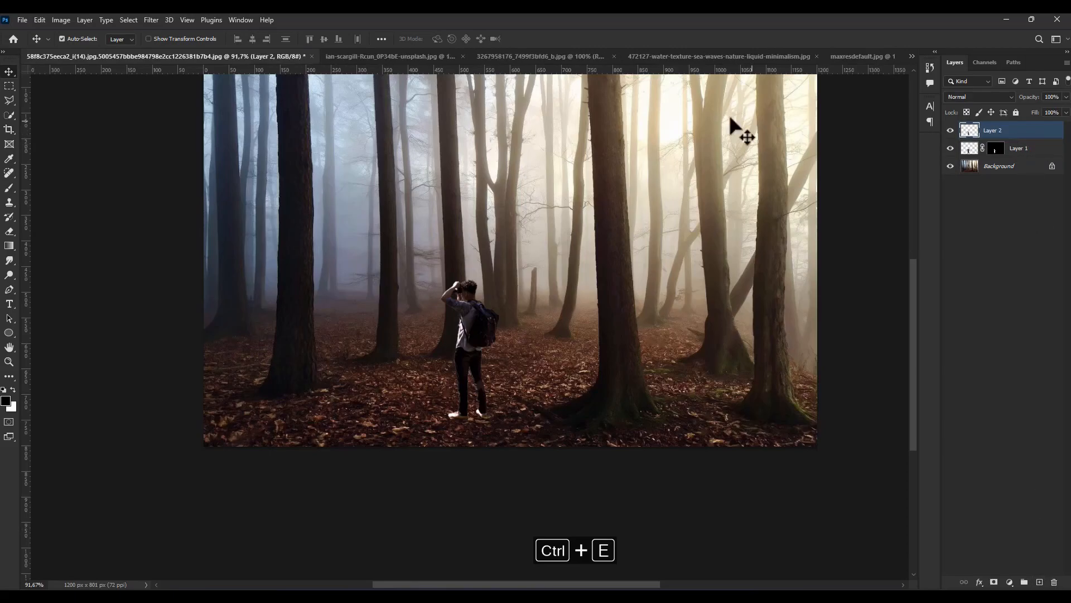
Turn the man on Layer 2 into a solid black silhouette with a Levels adjustment
click(60, 20)
mouse_move(82, 49)
click(184, 60)
drag(925, 301, 782, 301)
key(Return)
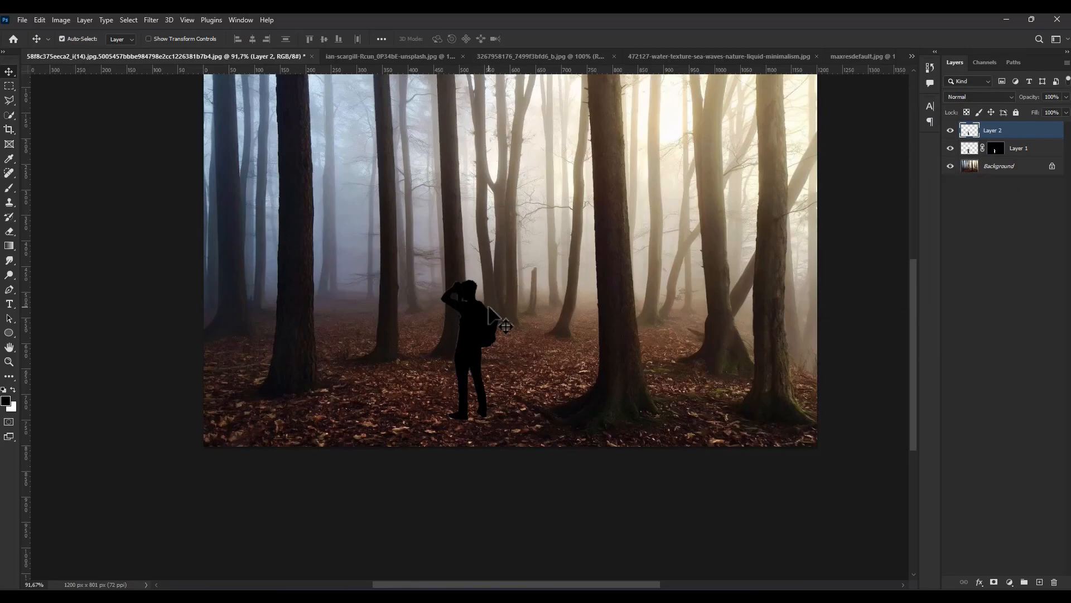
Flip the black silhouette vertically and place Layer 2 beneath Layer 1
key(ctrl+t)
right_click(463, 322)
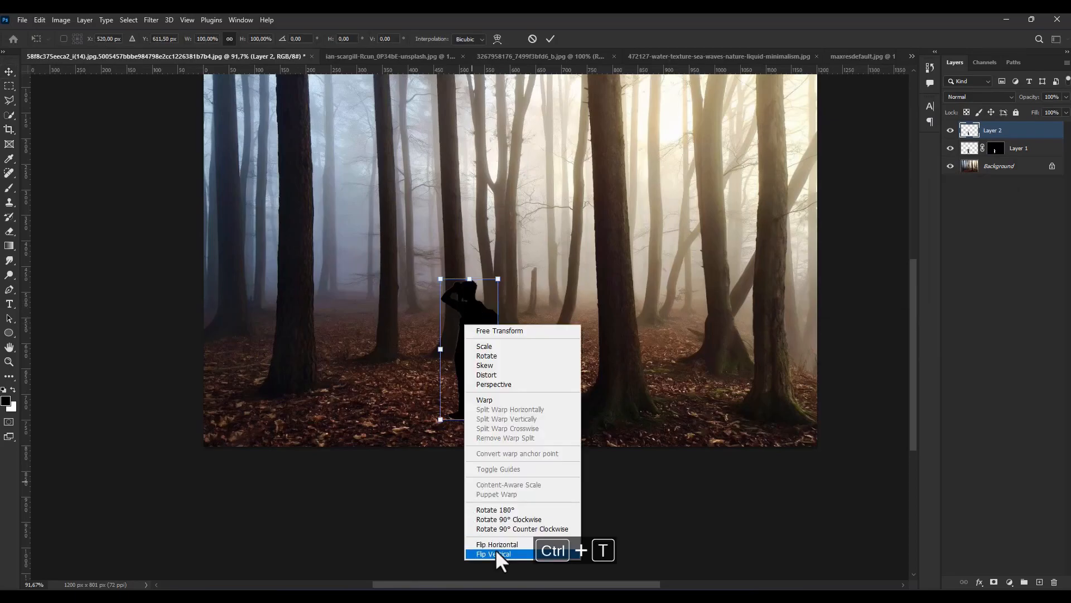
click(501, 555)
drag(999, 131, 998, 166)
Move the silhouette below the man's feet and distort it into a shadow slanting across the ground
key(ctrl+t)
drag(478, 305, 479, 426)
right_click(479, 426)
click(511, 243)
drag(470, 536, 549, 431)
drag(532, 418, 508, 422)
Fine-tune the shadow's shape with a Perspective transform and align its base with the man's shoes
scroll(494, 436, up, 9)
right_click(538, 435)
click(573, 260)
drag(693, 476, 690, 480)
drag(524, 466, 476, 478)
drag(484, 429, 493, 435)
scroll(498, 417, down, 5)
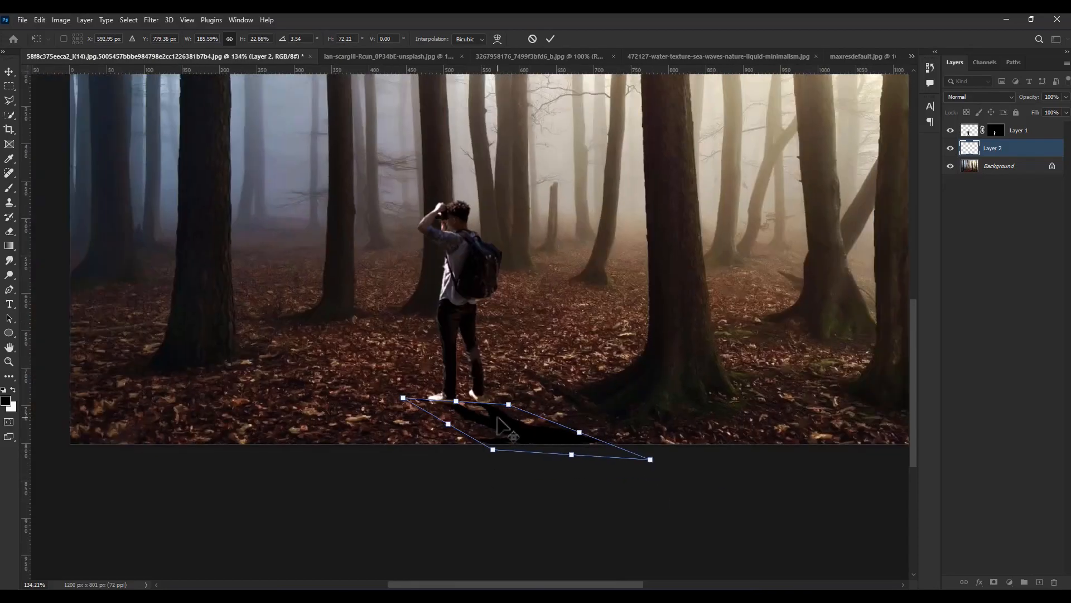
key(Return)
Shift the shadow layer slightly so it starts directly at the man's shoes
scroll(507, 362, down, 3)
scroll(536, 415, up, 8)
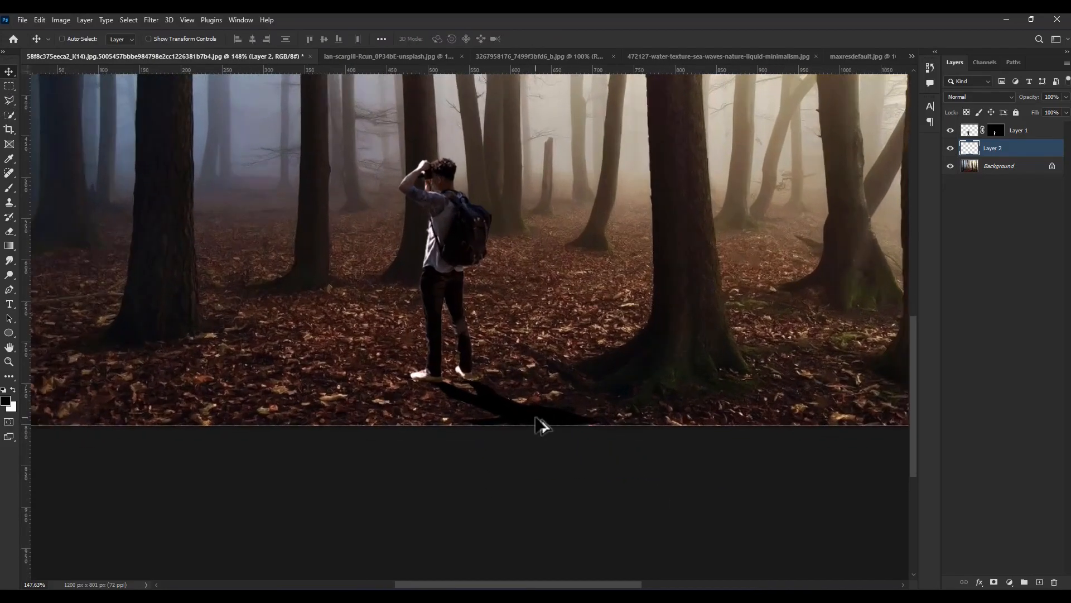
drag(485, 400, 510, 403)
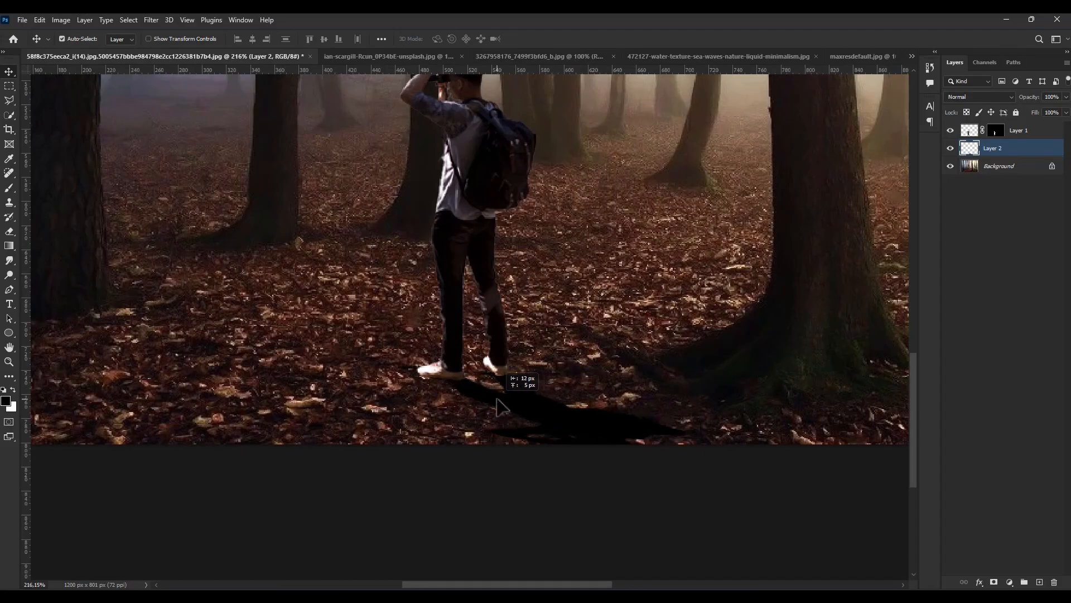
click(9, 231)
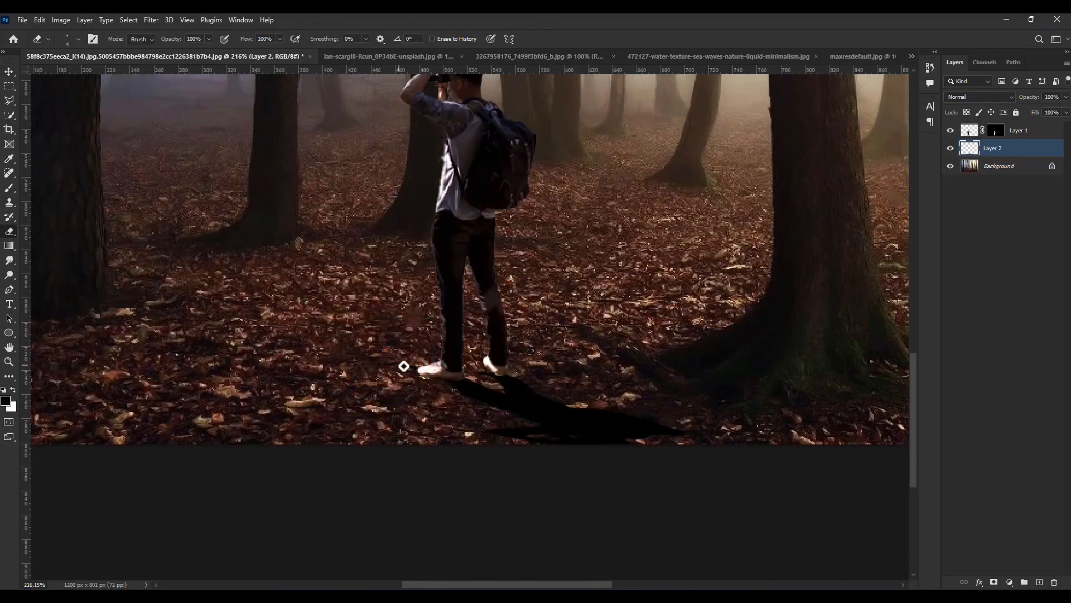
click(9, 71)
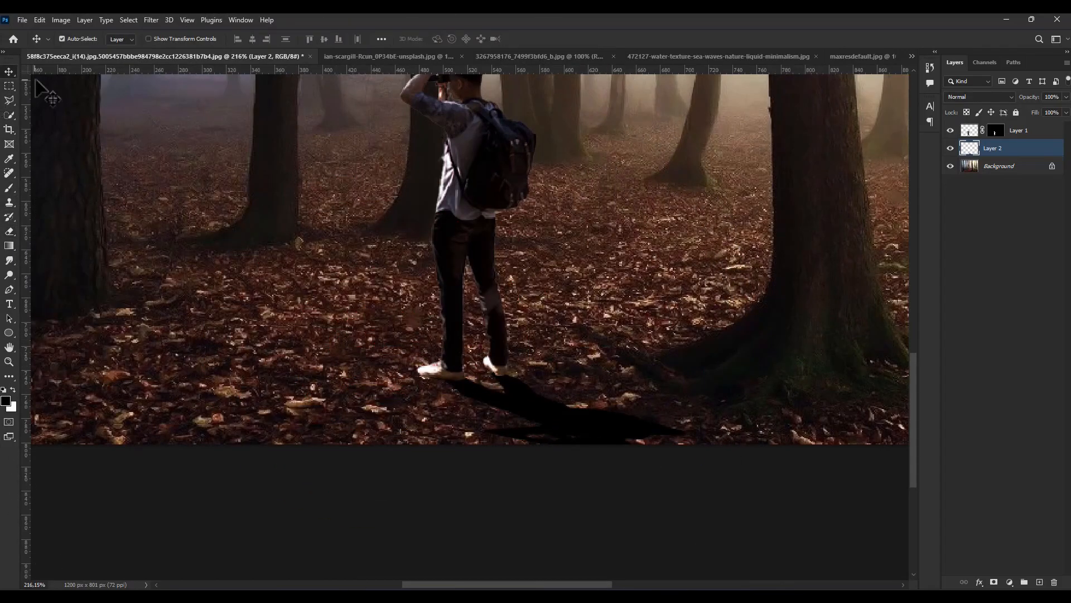
Apply a Motion Blur filter to the man's cast shadow on Layer 2, adjusting its angle and distance
key(ctrl+0)
click(151, 20)
mouse_move(167, 165)
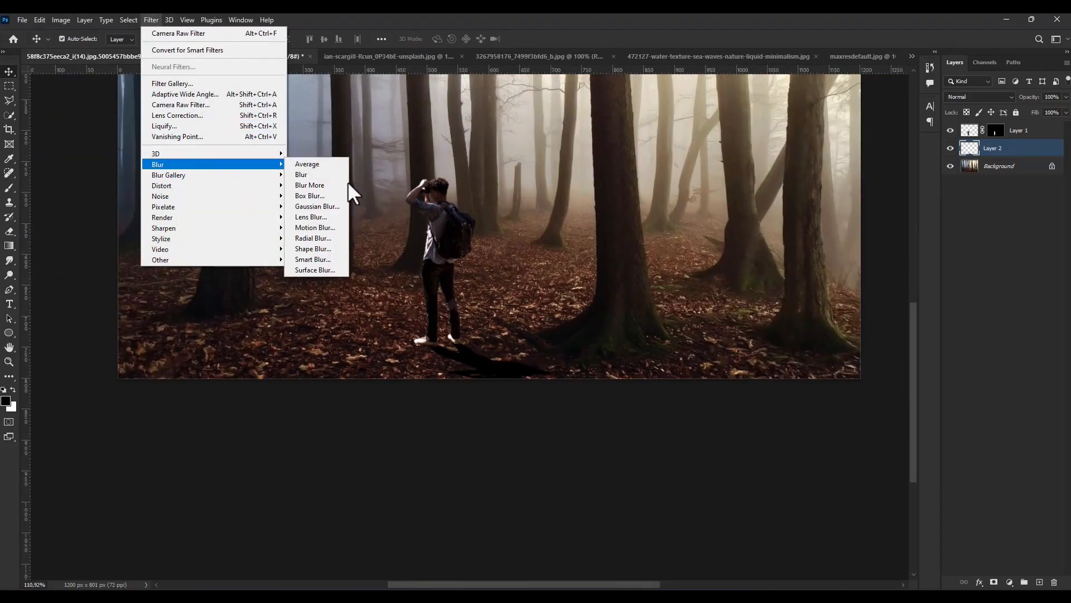
click(313, 228)
drag(870, 305, 872, 307)
click(785, 339)
click(912, 160)
Add a layer mask to Layer 2 and fade the shadow's far end with a foreground-to-transparent gradient at 67% opacity
click(994, 582)
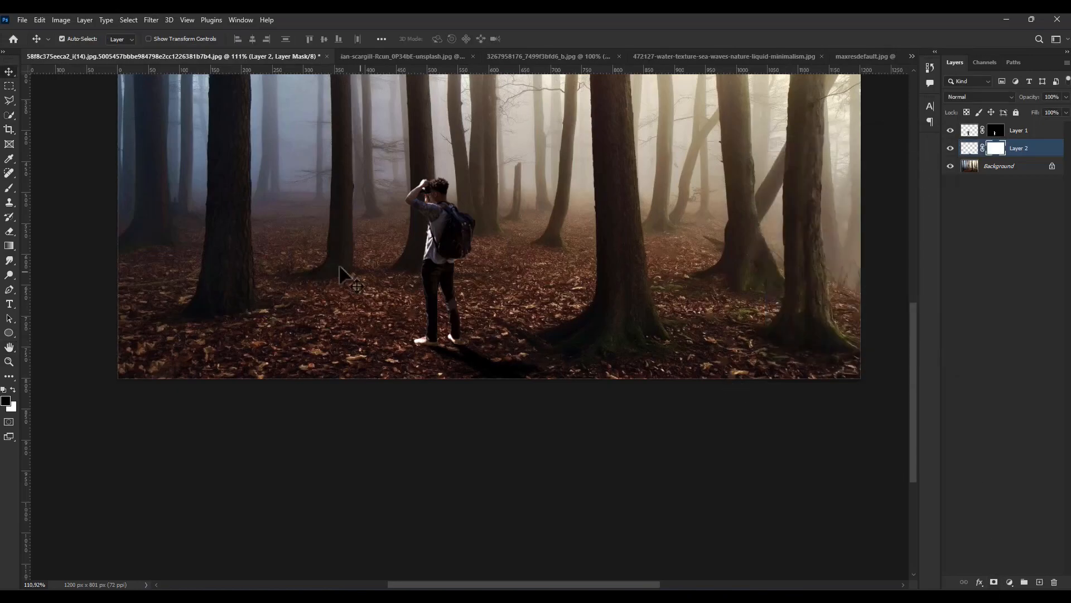
click(9, 245)
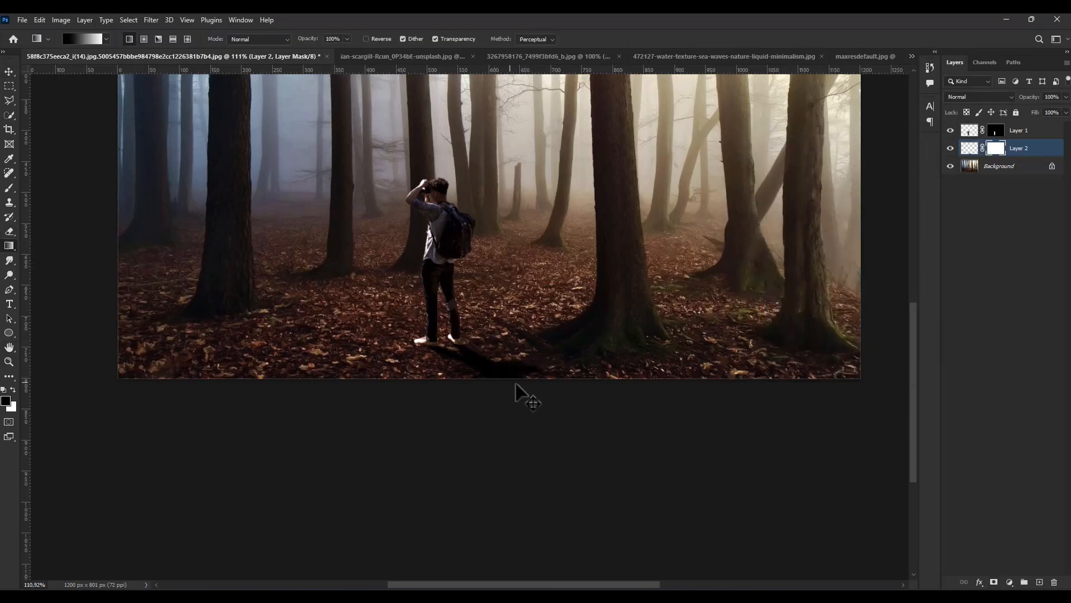
drag(326, 53, 334, 51)
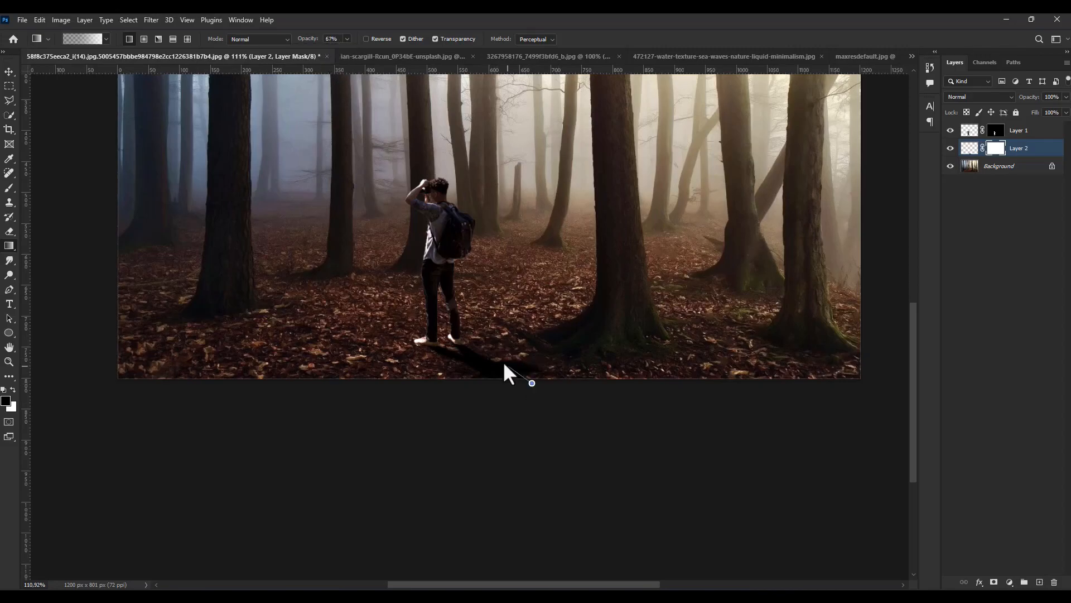
drag(485, 346, 544, 387)
drag(452, 342, 641, 444)
scroll(471, 292, down, 2)
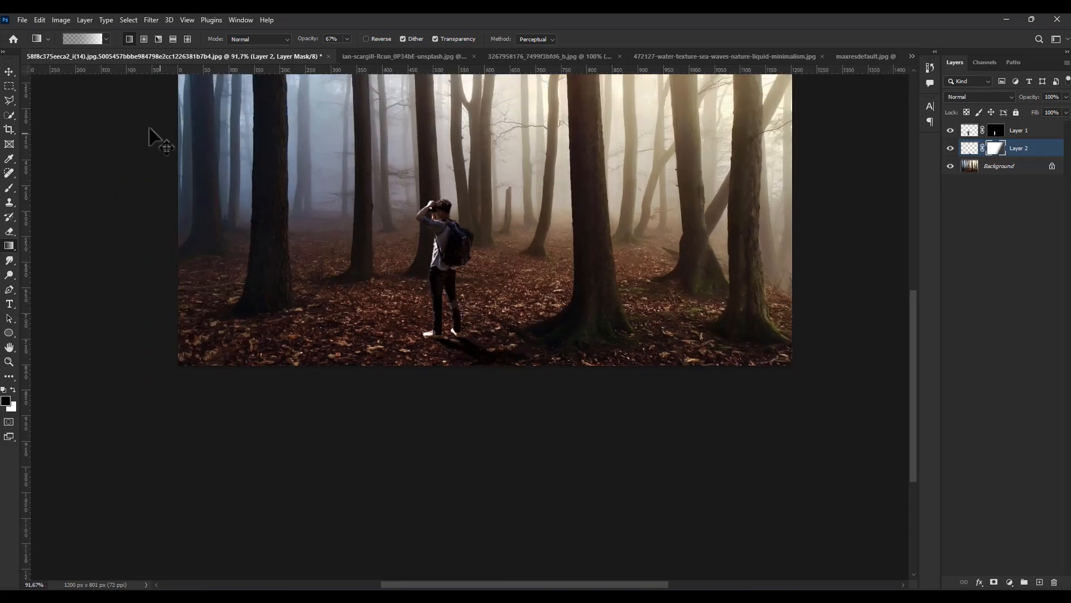
Extend the fade on Layer 2's mask with another long gradient running from beyond the shadow's tip towards the man's feet
key(v)
scroll(489, 308, up, 5)
click(9, 246)
drag(746, 524, 393, 336)
click(9, 73)
scroll(479, 303, down, 8)
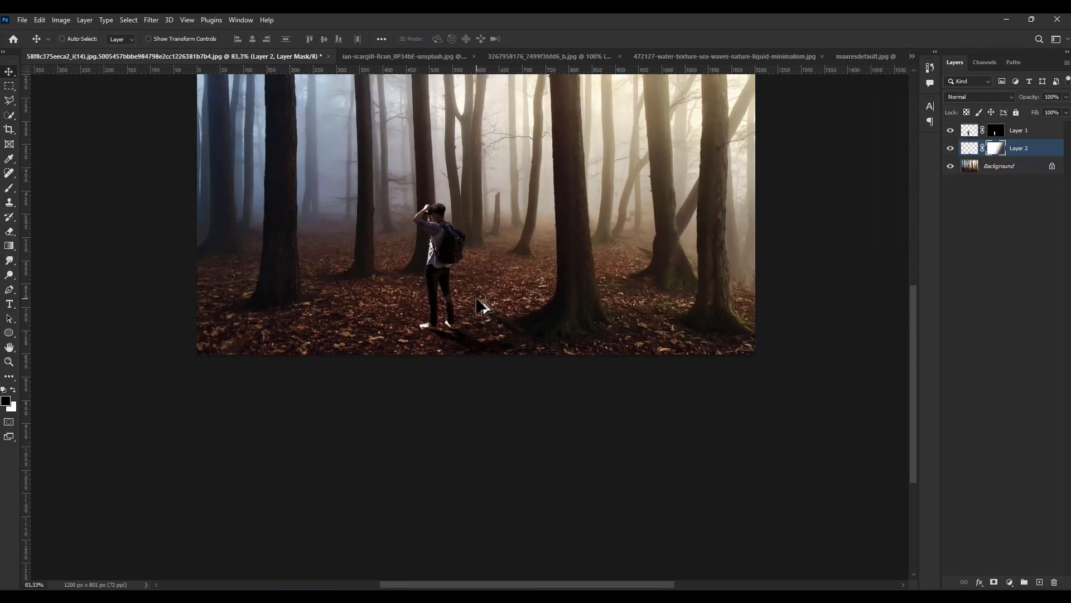
scroll(466, 333, up, 5)
Soften the shadow on Layer 2 with a Gaussian Blur of 1.9 pixels radius
click(970, 149)
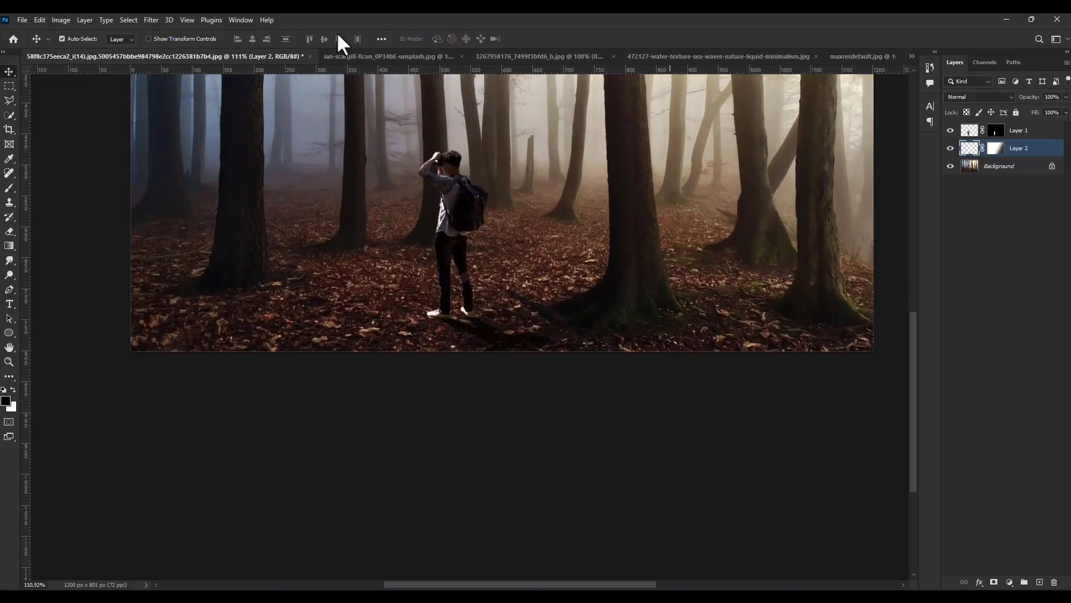
click(152, 20)
mouse_move(167, 164)
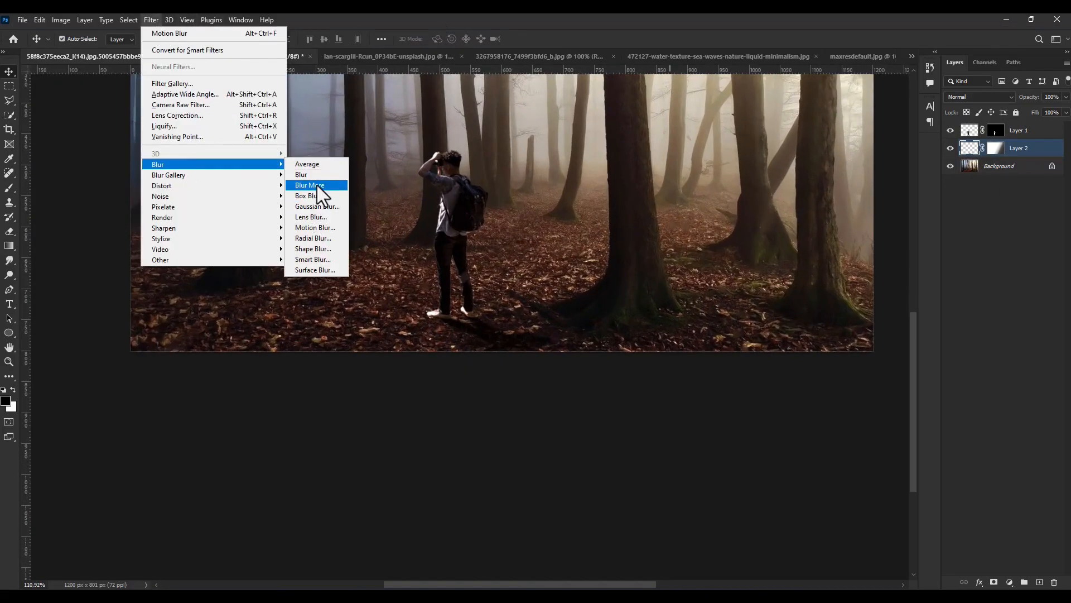
click(317, 206)
click(921, 203)
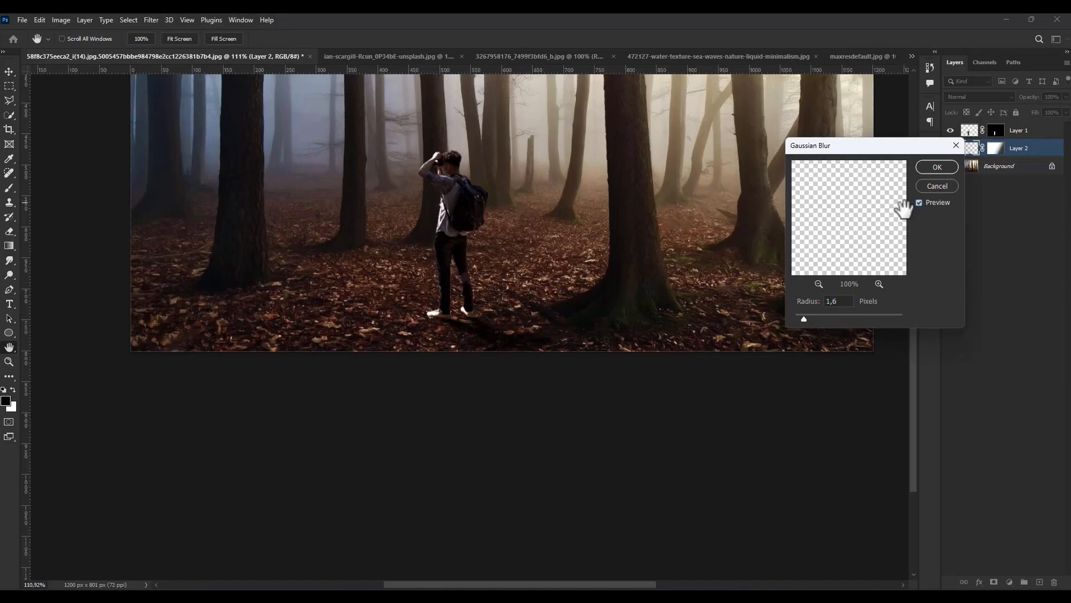
drag(802, 318, 806, 318)
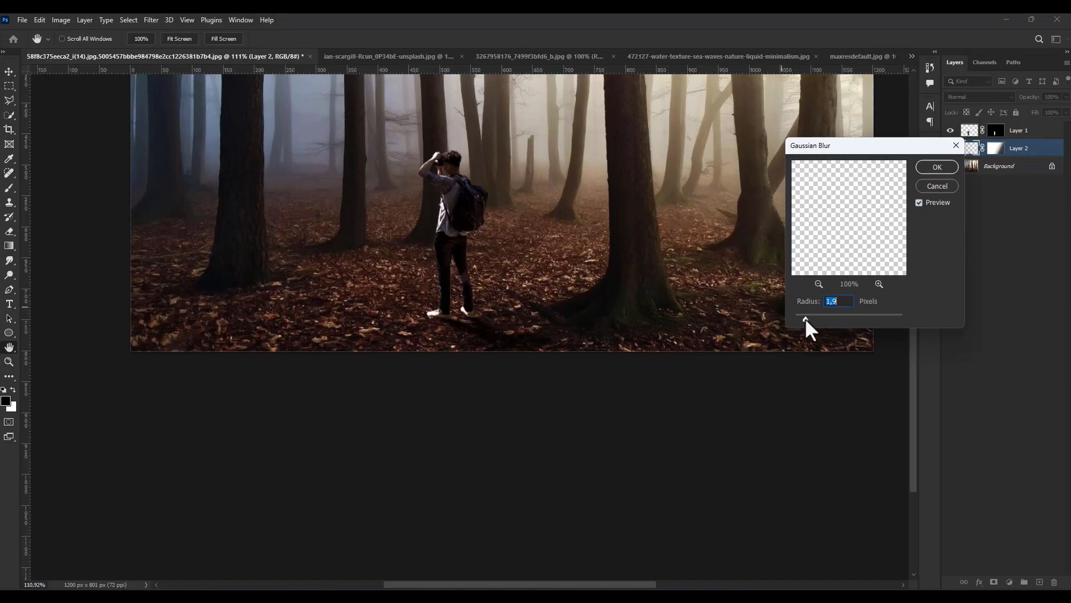
click(930, 167)
key(v)
scroll(583, 281, down, 8)
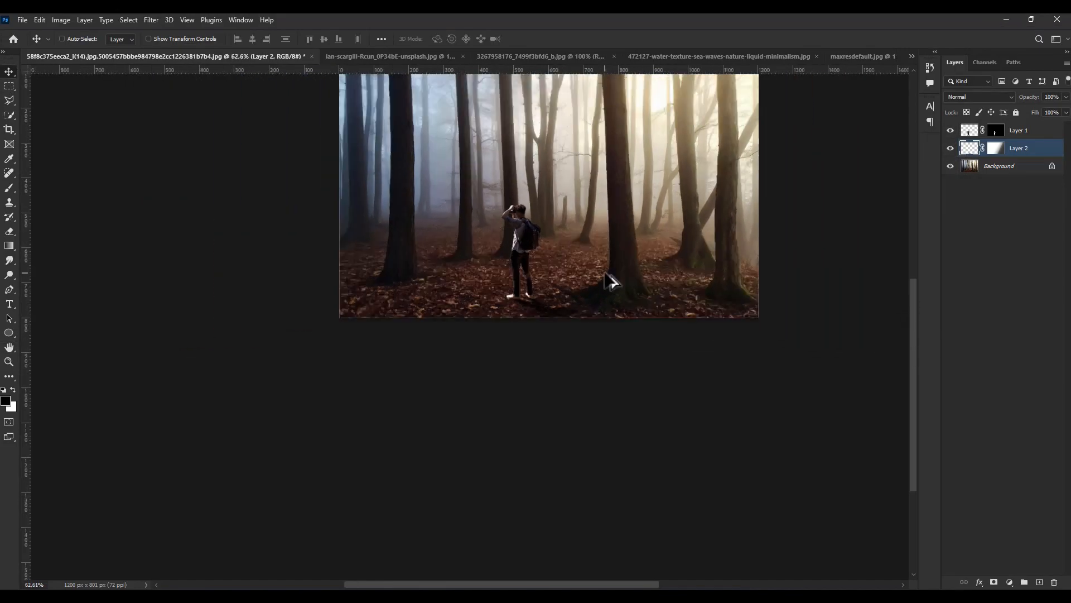
scroll(570, 275, up, 9)
scroll(514, 320, up, 3)
scroll(514, 322, down, 6)
scroll(514, 322, up, 2)
scroll(514, 329, down, 1)
scroll(516, 328, up, 2)
Add an Exposure adjustment above Layer 1 with exposure -2.22, and slightly adjust its offset and gamma correction
click(974, 131)
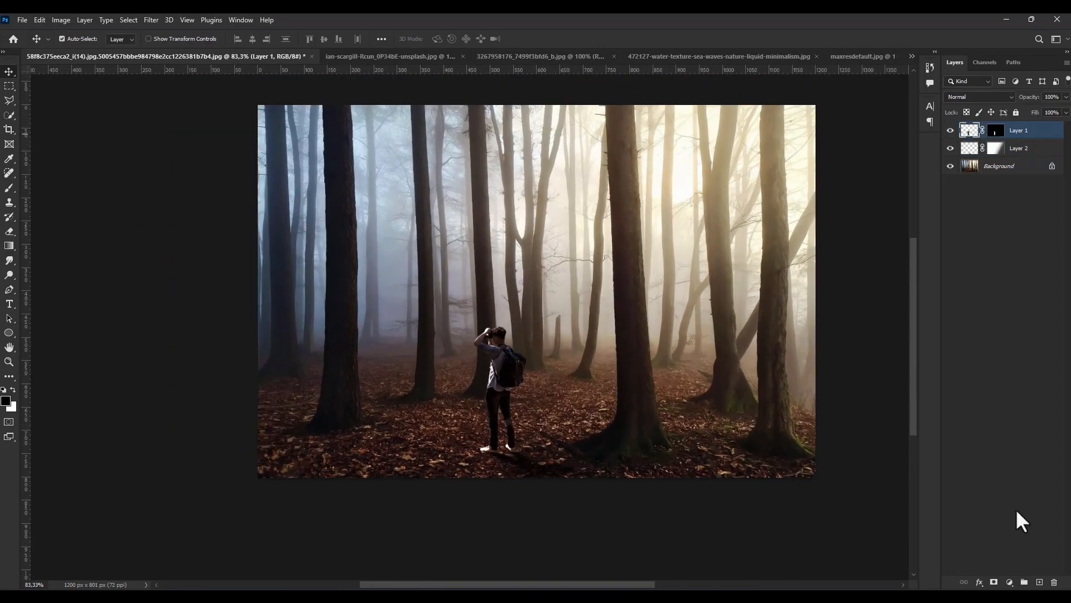
click(1010, 582)
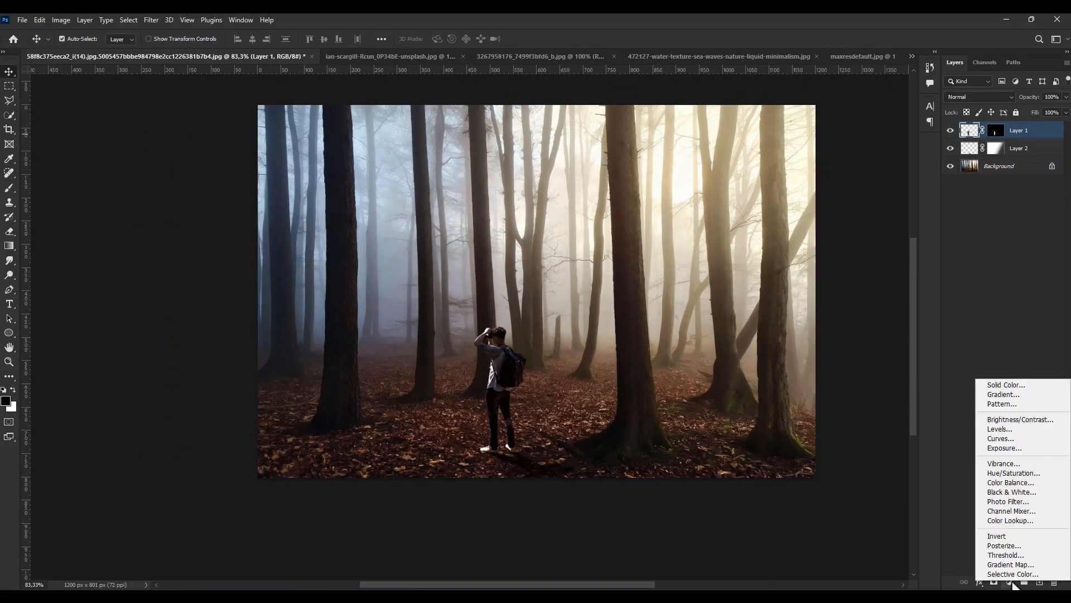
click(999, 448)
drag(806, 300, 784, 296)
drag(806, 323, 807, 323)
click(868, 313)
text(1)
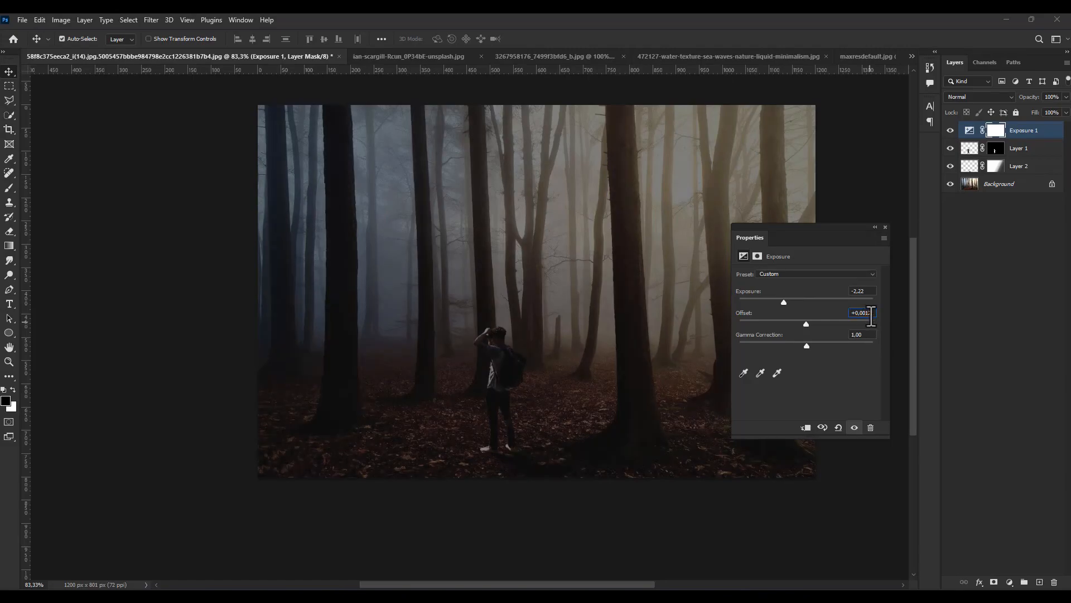
key(Return)
drag(807, 346, 804, 346)
click(885, 226)
Add a Hue/Saturation adjustment with saturation -35 and a slight positive hue shift
click(1009, 581)
click(1012, 474)
mouse_move(807, 335)
mouse_down()
mouse_move(782, 336)
mouse_move(817, 317)
mouse_up()
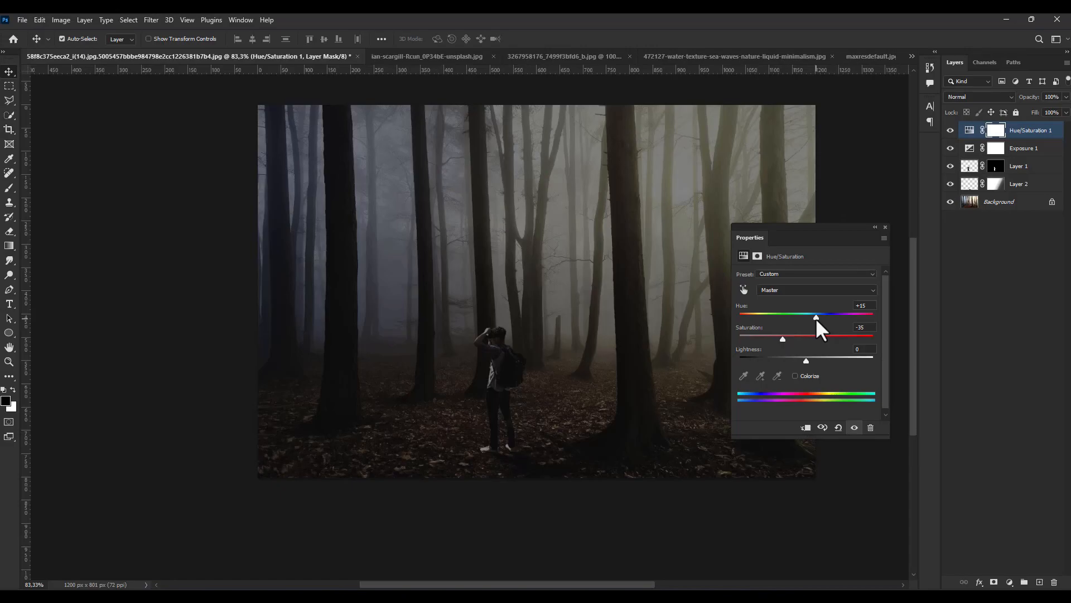
mouse_move(815, 317)
mouse_down()
mouse_move(777, 314)
mouse_move(811, 317)
mouse_up()
click(885, 227)
Add a Color Balance adjustment with midtones at cyan-red -17, magenta-green +5 and yellow-blue +8
click(1009, 582)
click(1022, 483)
drag(792, 299, 786, 299)
drag(792, 336, 793, 316)
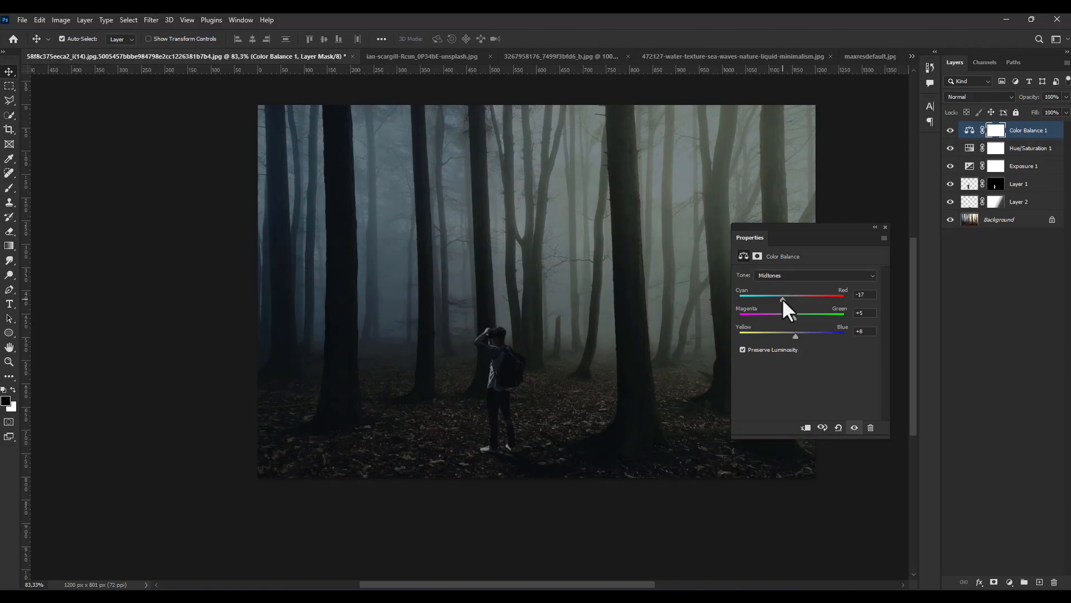
click(885, 227)
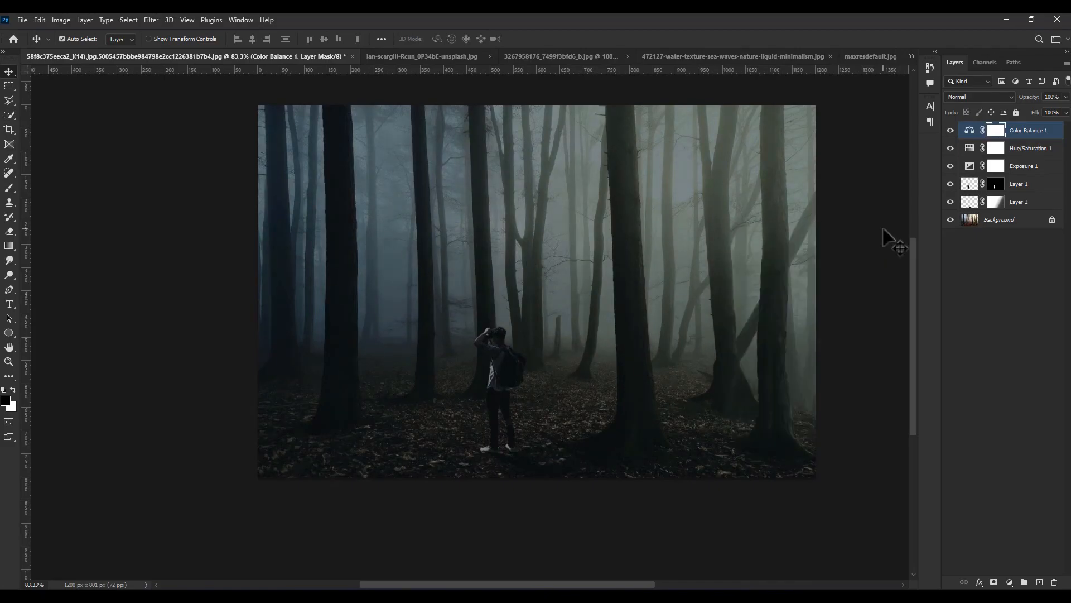
Group the Exposure, Hue/Saturation and Color Balance adjustment layers
shift+click(1025, 167)
key(ctrl+g)
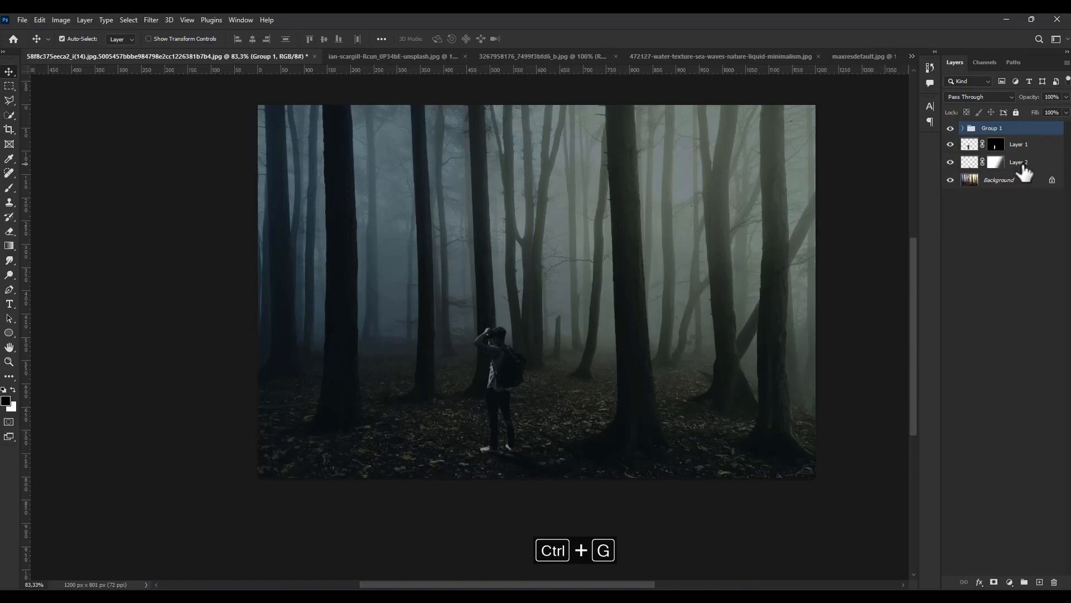
scroll(511, 395, down, 3)
scroll(496, 393, up, 3)
scroll(496, 390, up, 2)
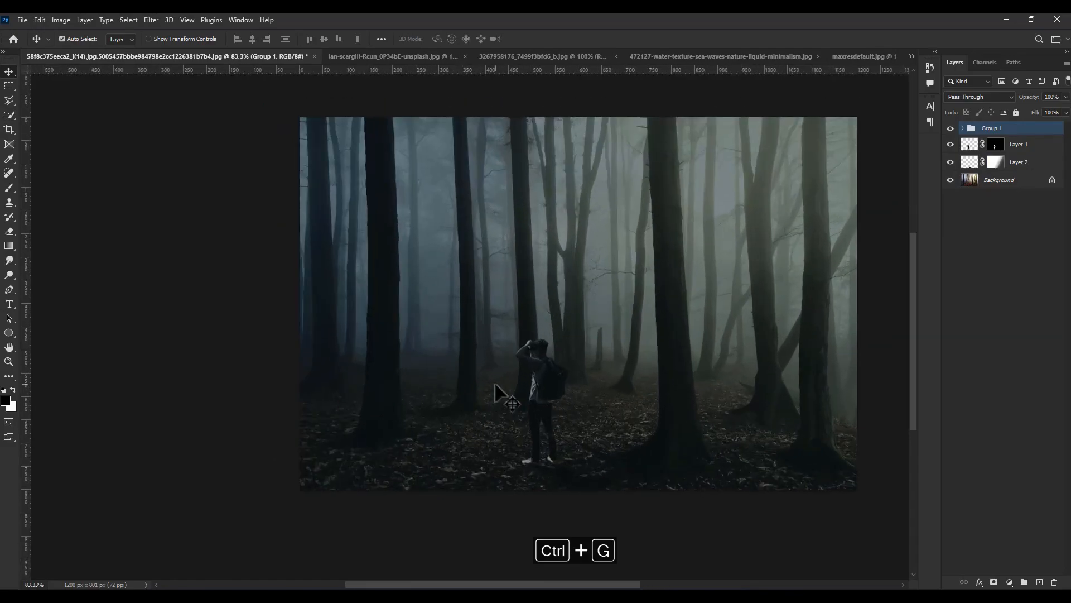
Bring the blue water texture into the forest document as a new layer above the group and set its opacity to 40%
click(417, 56)
click(402, 55)
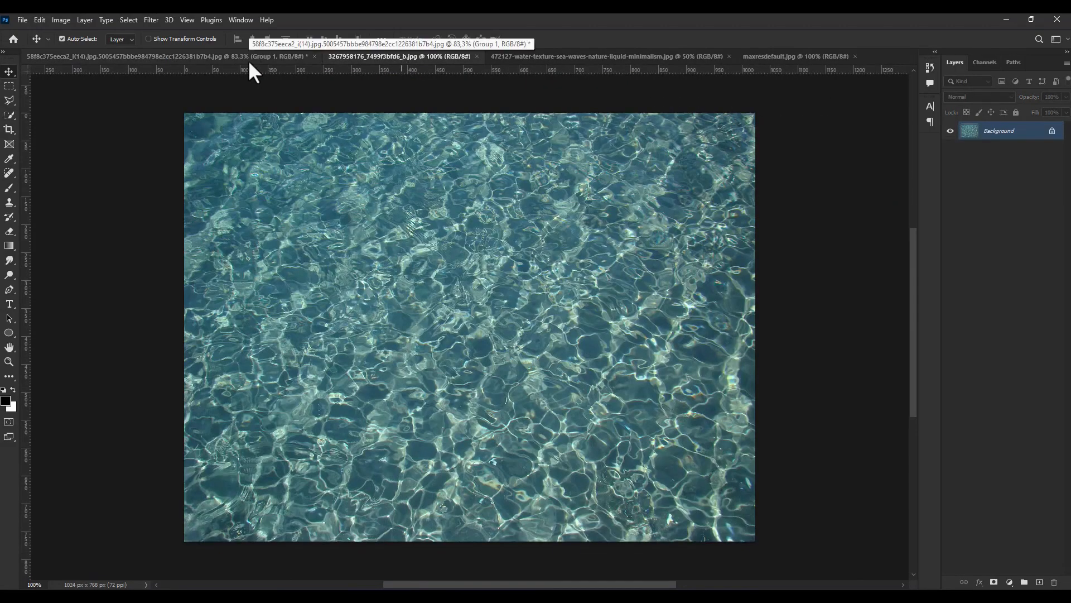
drag(311, 221, 454, 267)
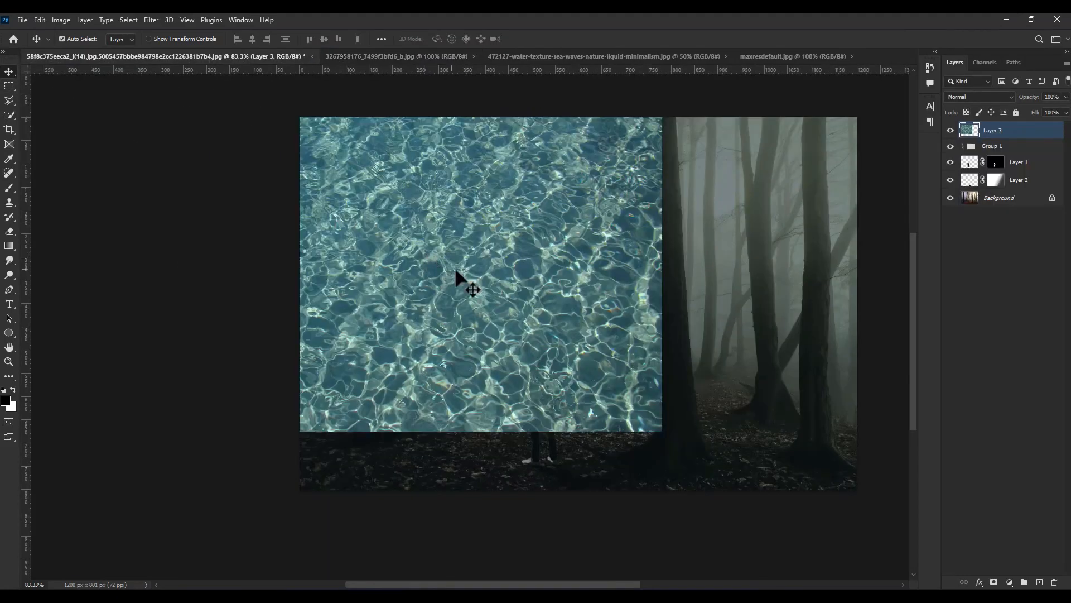
click(1065, 97)
drag(1038, 109, 1031, 110)
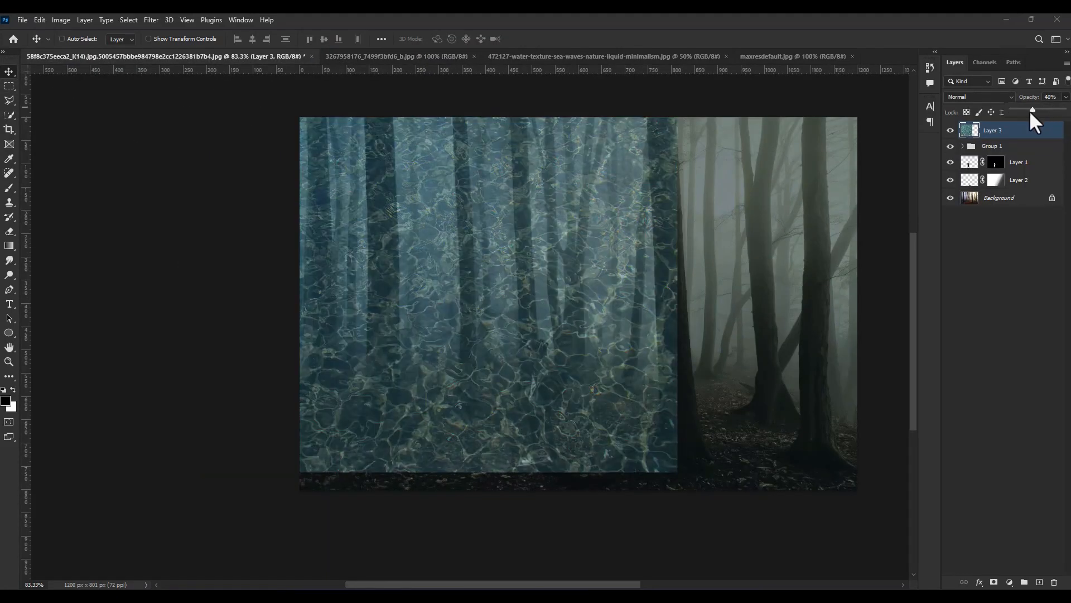
Scale the water texture to about 89% and position it over the trees in the forest's left part
key(ctrl+t)
drag(676, 471, 611, 422)
drag(588, 415, 638, 400)
drag(598, 380, 653, 431)
drag(622, 402, 631, 407)
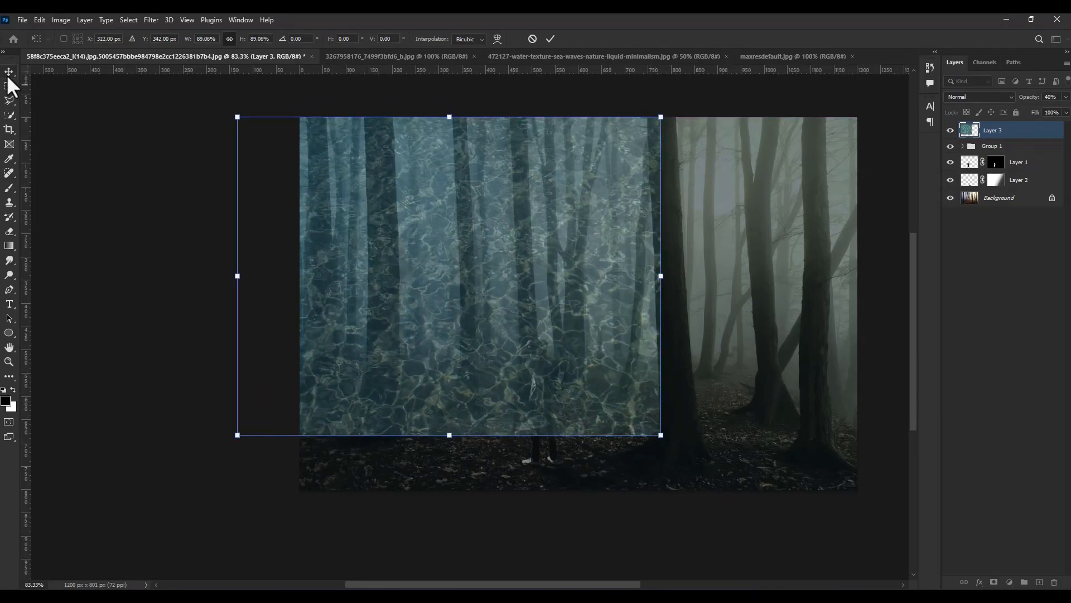
key(Return)
Hide the water layer and outline the gap between the two large dark trees left of the man with the Polygonal Lasso
click(950, 130)
click(976, 168)
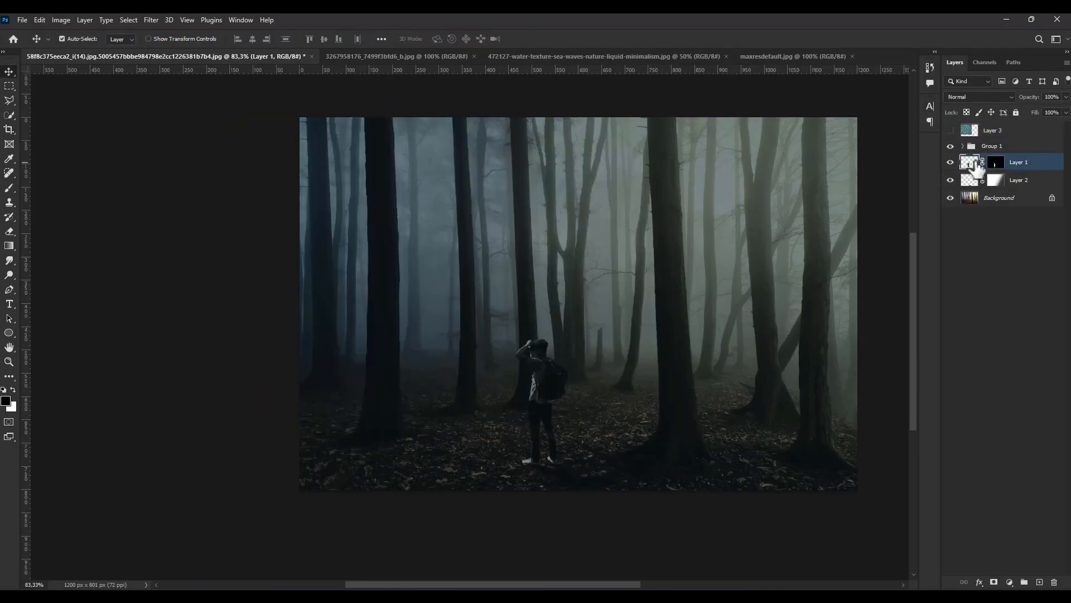
key(l)
scroll(415, 360, up, 5)
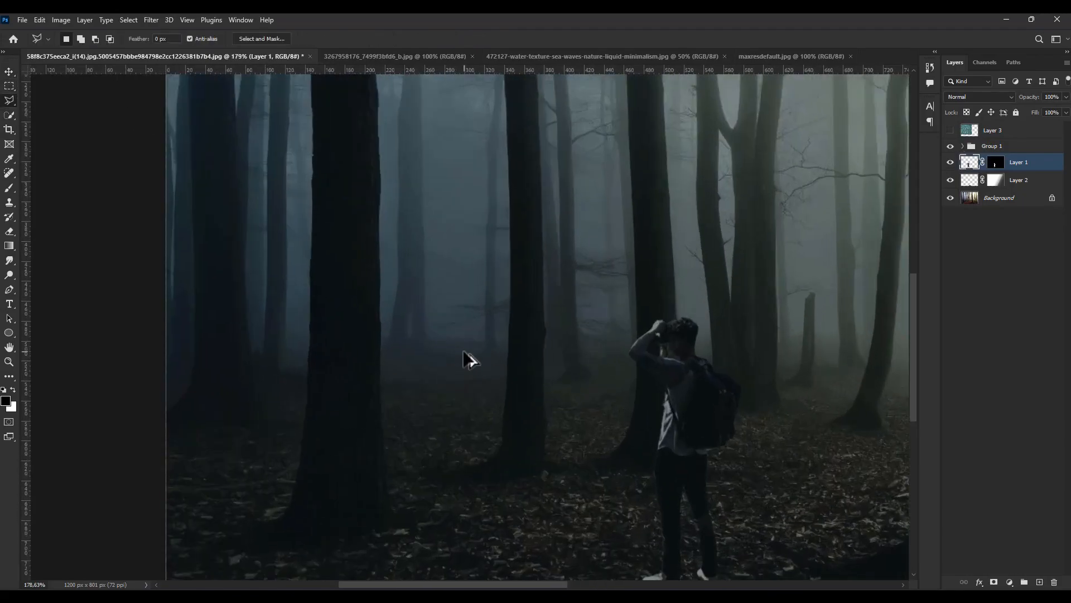
scroll(458, 402, down, 1)
mouse_move(387, 484)
mouse_down()
mouse_move(381, 79)
mouse_move(387, 168)
mouse_move(376, 291)
mouse_move(372, 74)
mouse_move(369, 233)
mouse_move(366, 202)
mouse_move(496, 197)
mouse_move(510, 566)
mouse_move(510, 288)
mouse_move(502, 417)
mouse_move(519, 456)
mouse_move(502, 475)
mouse_move(388, 491)
mouse_up()
Smooth the selection between the two trees with a sample radius of 2 pixels
click(134, 22)
mouse_move(216, 188)
click(249, 210)
click(586, 199)
click(132, 21)
mouse_move(167, 189)
click(249, 199)
text(2)
key(Return)
Show Layer 3 again at 100% opacity and mask the water texture to the selected gap between the trees
click(950, 130)
click(966, 131)
click(1066, 97)
click(1062, 110)
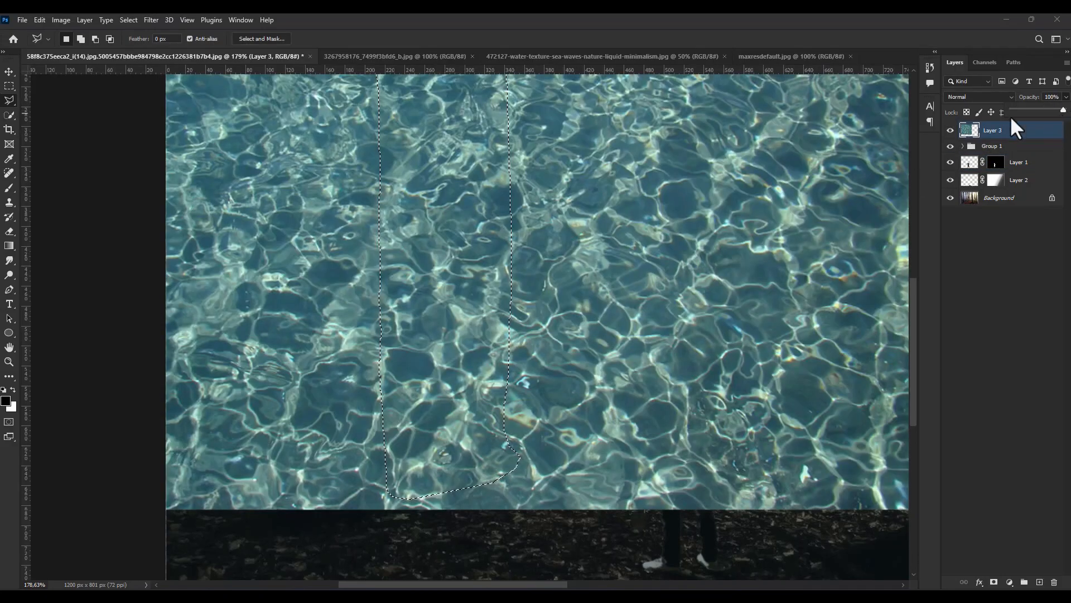
scroll(694, 251, down, 3)
click(993, 582)
scroll(617, 357, down, 1)
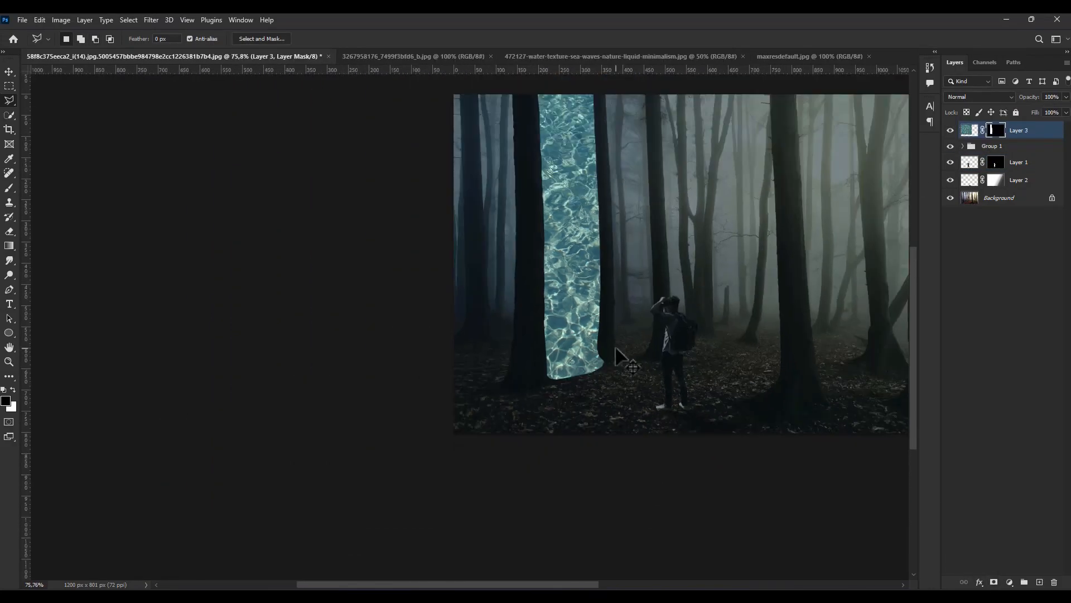
scroll(616, 357, down, 2)
scroll(614, 358, up, 1)
Set the water layer's blend mode to Color Dodge
click(970, 130)
click(996, 97)
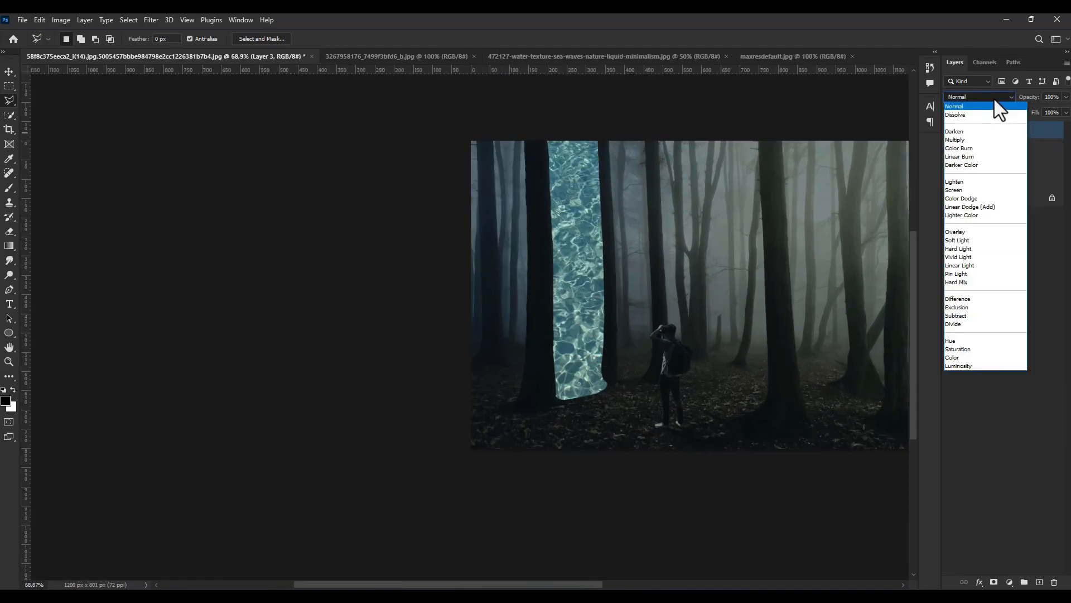
click(974, 199)
Paint with a soft black brush on Layer 3's mask around the lower edge of the water strip
click(996, 131)
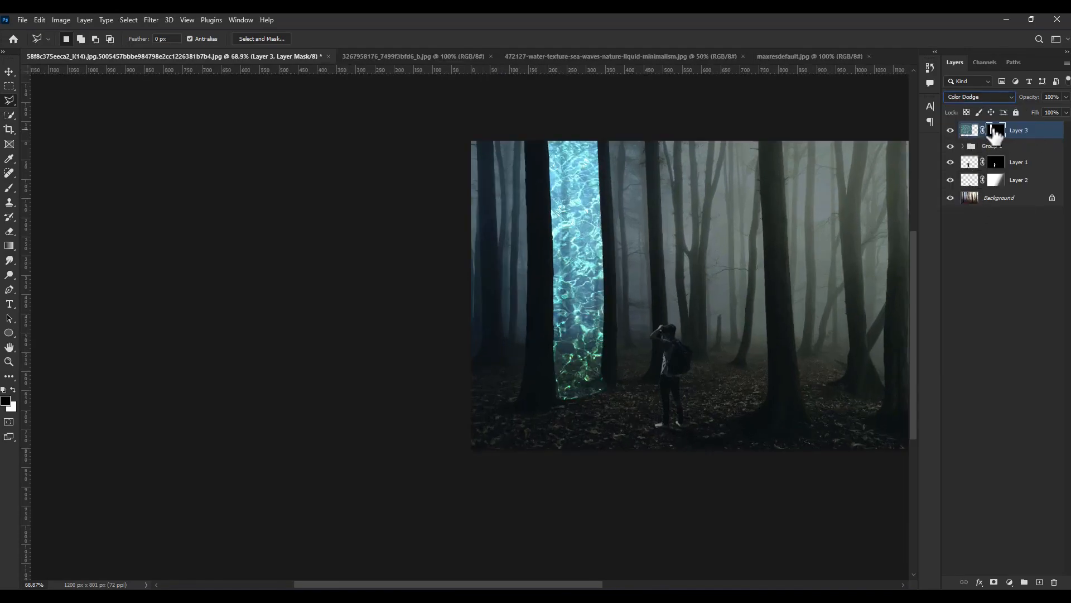
click(10, 188)
scroll(578, 401, up, 2)
alt+right_click(569, 413)
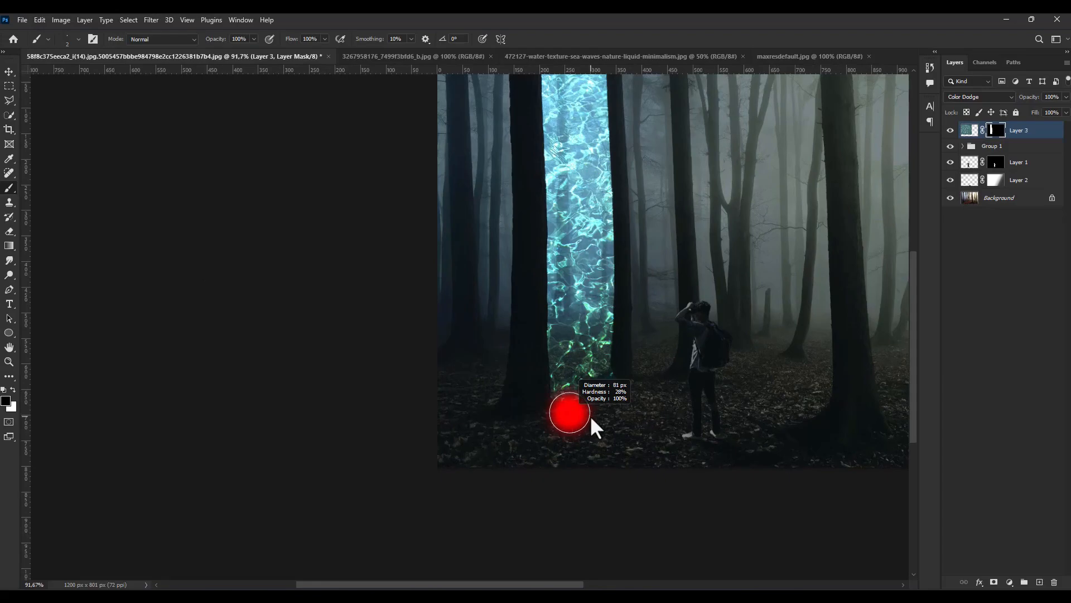
click(78, 39)
drag(82, 100, 50, 99)
alt+right_click(552, 413)
mouse_move(614, 411)
mouse_down()
mouse_move(579, 410)
mouse_move(598, 414)
mouse_move(635, 379)
mouse_move(569, 354)
mouse_up()
Reduce the brush flow to 63% and blend the water strip's bottom edge into the forest floor on the mask
click(324, 40)
click(306, 51)
scroll(558, 385, up, 1)
mouse_move(560, 390)
mouse_down()
mouse_move(591, 401)
mouse_move(624, 385)
mouse_up()
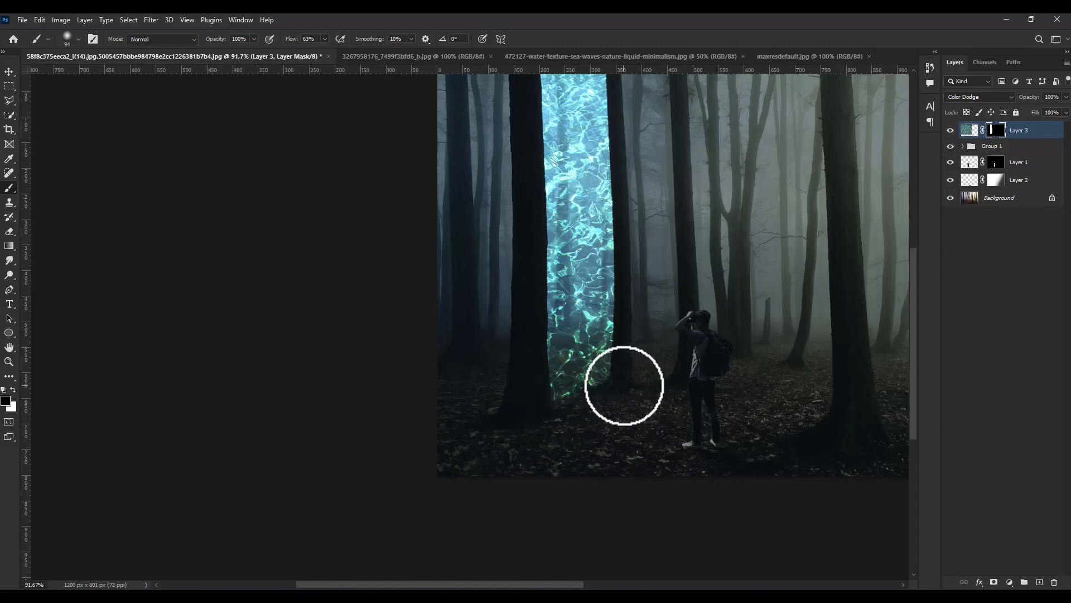
scroll(630, 384, up, 4)
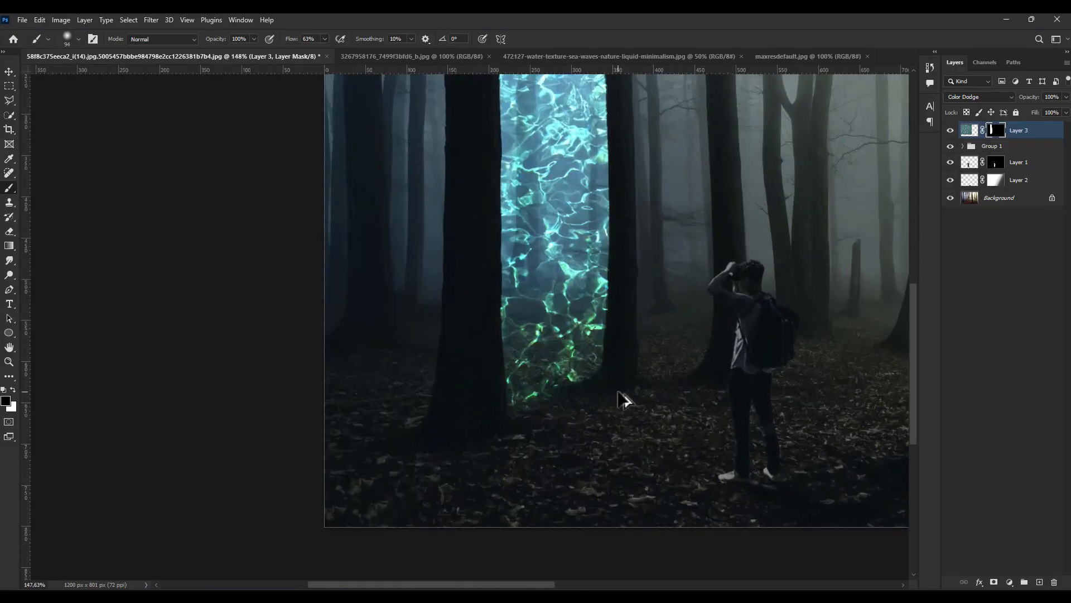
scroll(586, 384, down, 5)
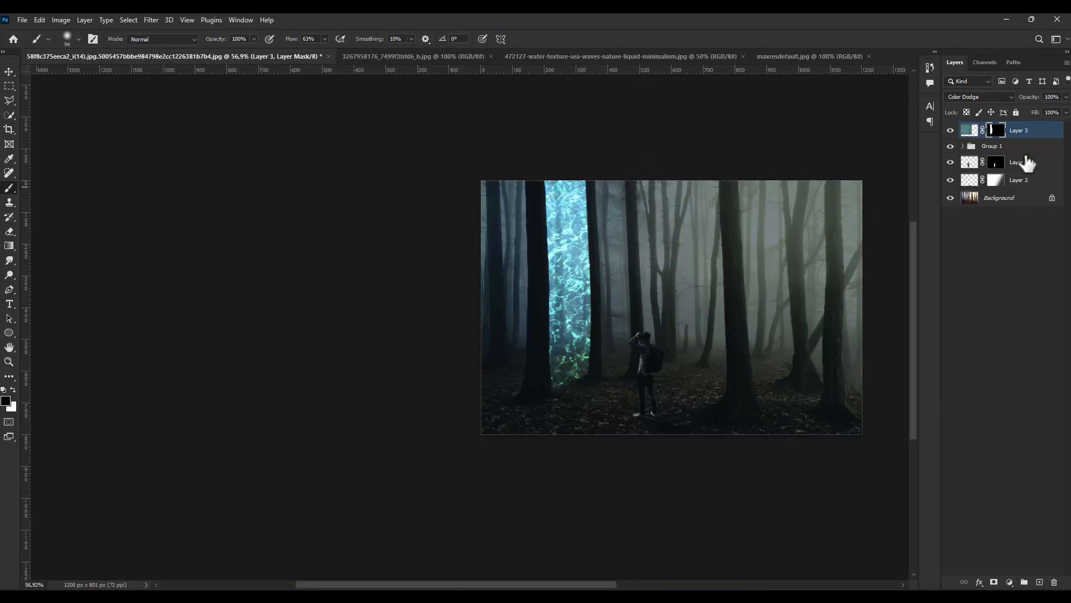
Create a new layer with Layer 3's mask selection extended by the polygonal lasso into a beam shape reaching the canvas's lower edge
ctrl+click(996, 130)
click(1040, 582)
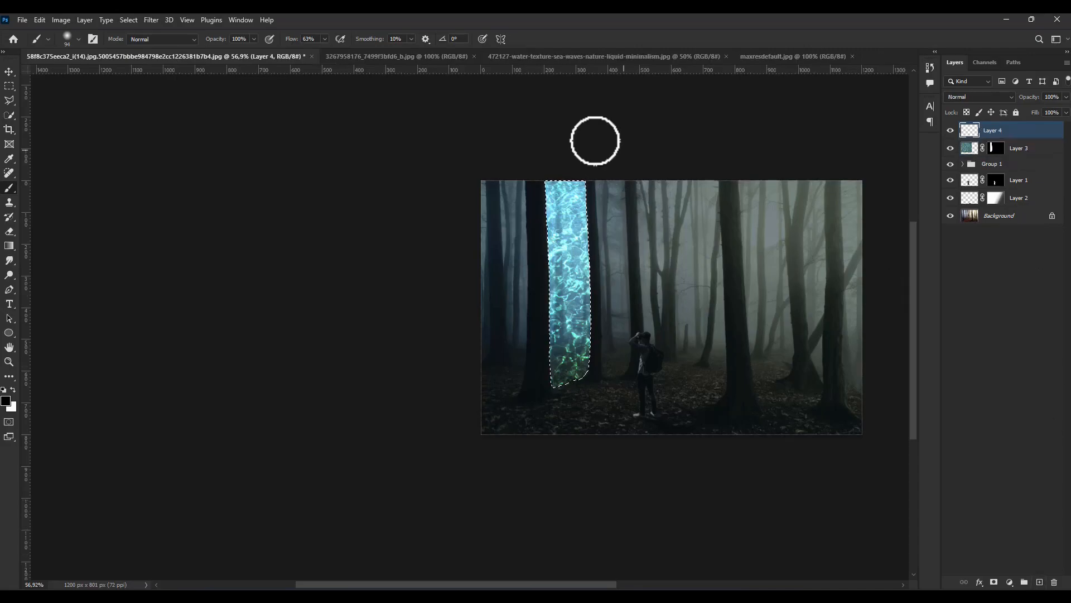
click(9, 99)
click(586, 181)
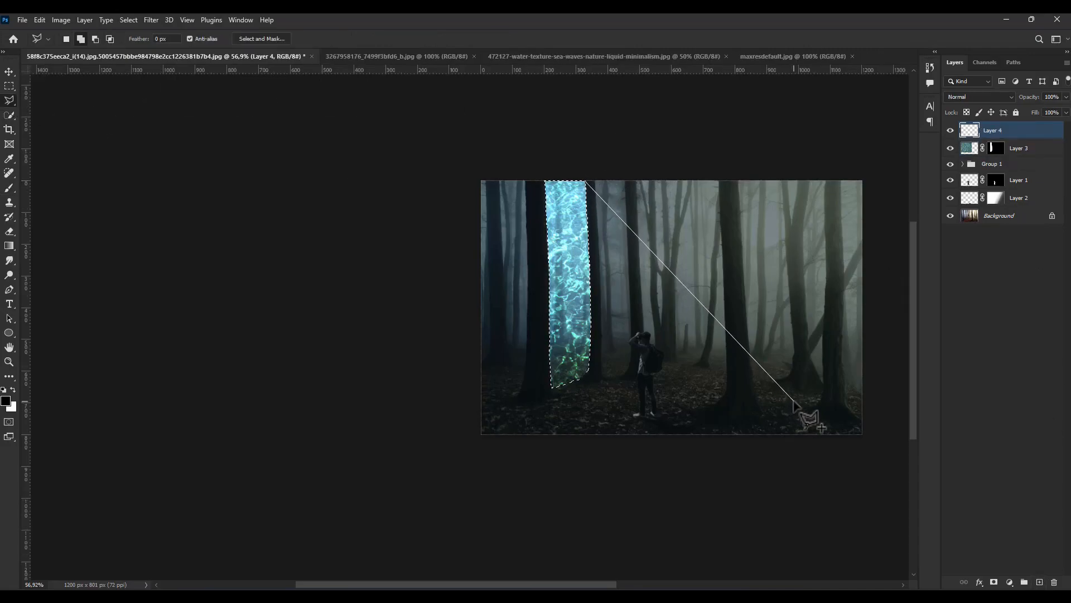
click(826, 435)
click(616, 437)
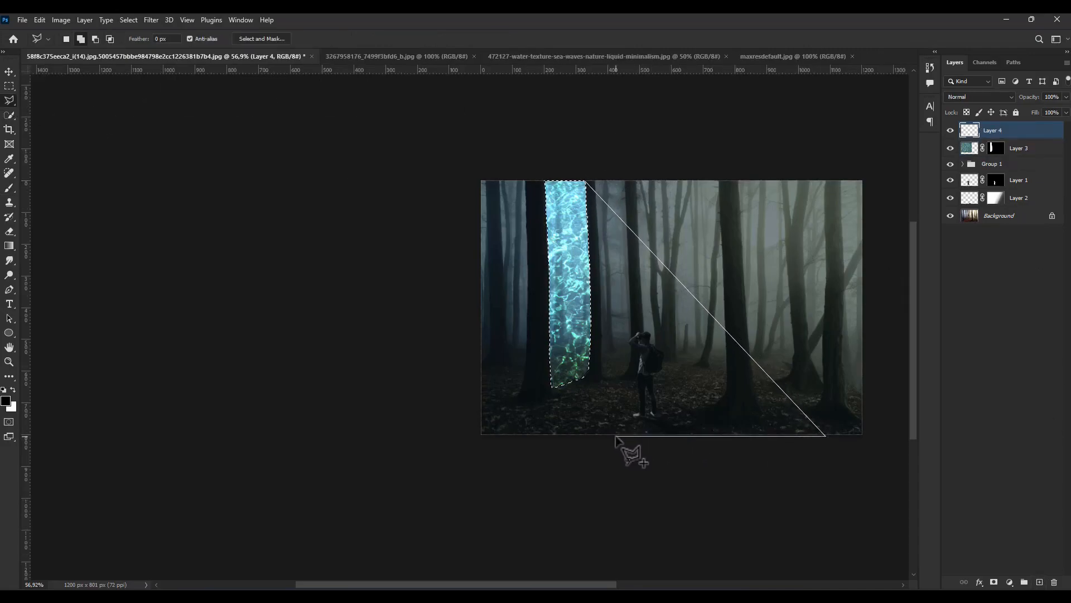
click(552, 388)
click(586, 181)
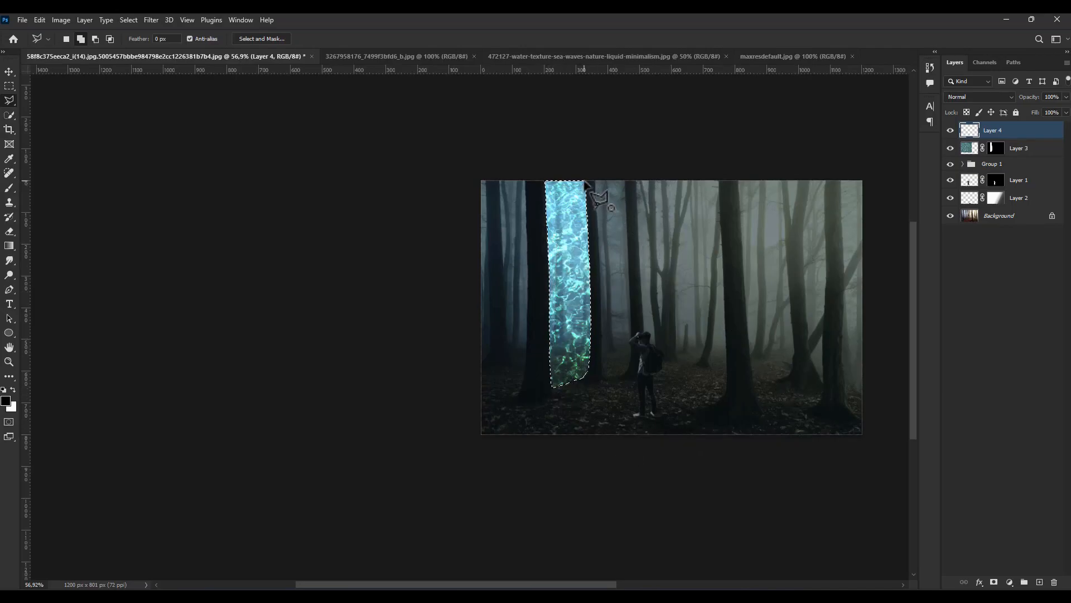
Fill the beam-shaped selection on Layer 4 with white using the Paint Bucket
key(x)
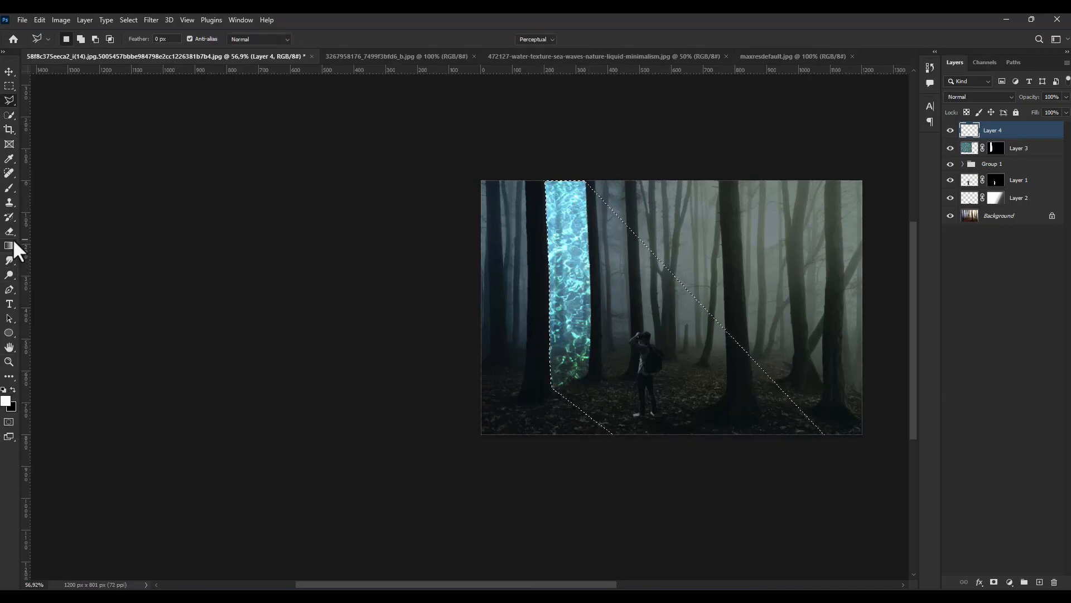
right_click(9, 245)
click(78, 257)
click(646, 378)
Add a mask to Layer 4 and fade the beam from its lower-right end with black gradients
right_click(10, 245)
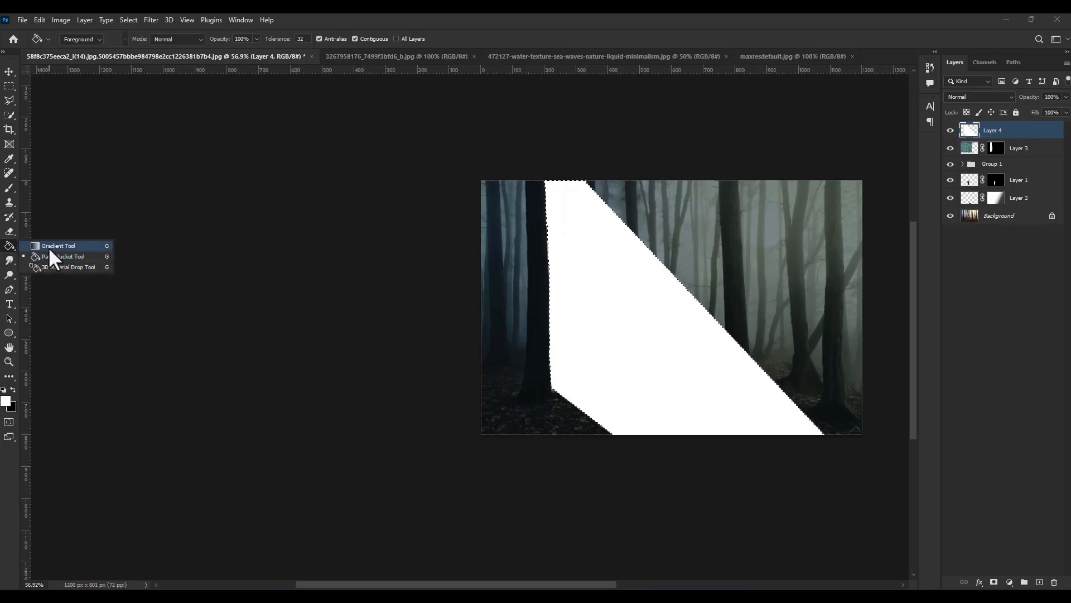
click(73, 246)
click(993, 582)
key(x)
drag(790, 455, 590, 343)
drag(840, 490, 517, 251)
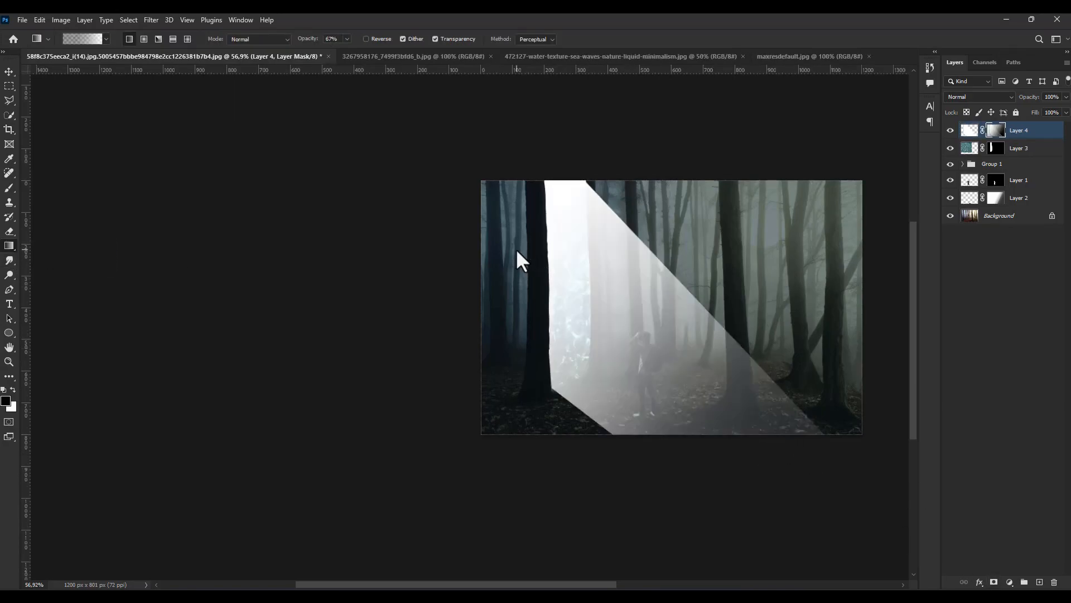
Set Layer 4's blend mode to Soft Light
key(v)
click(969, 130)
click(985, 97)
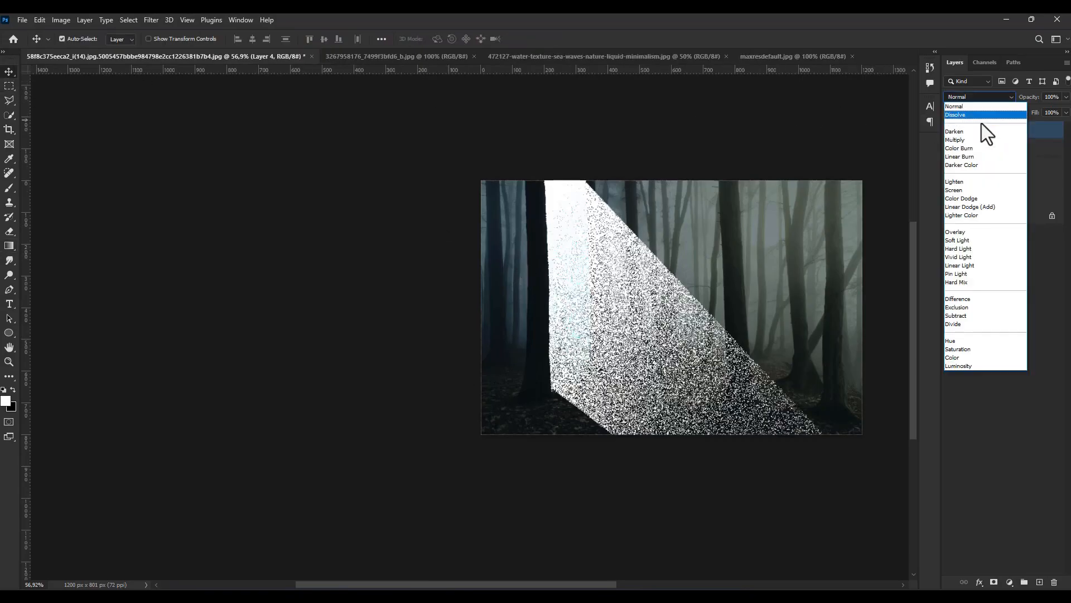
click(969, 241)
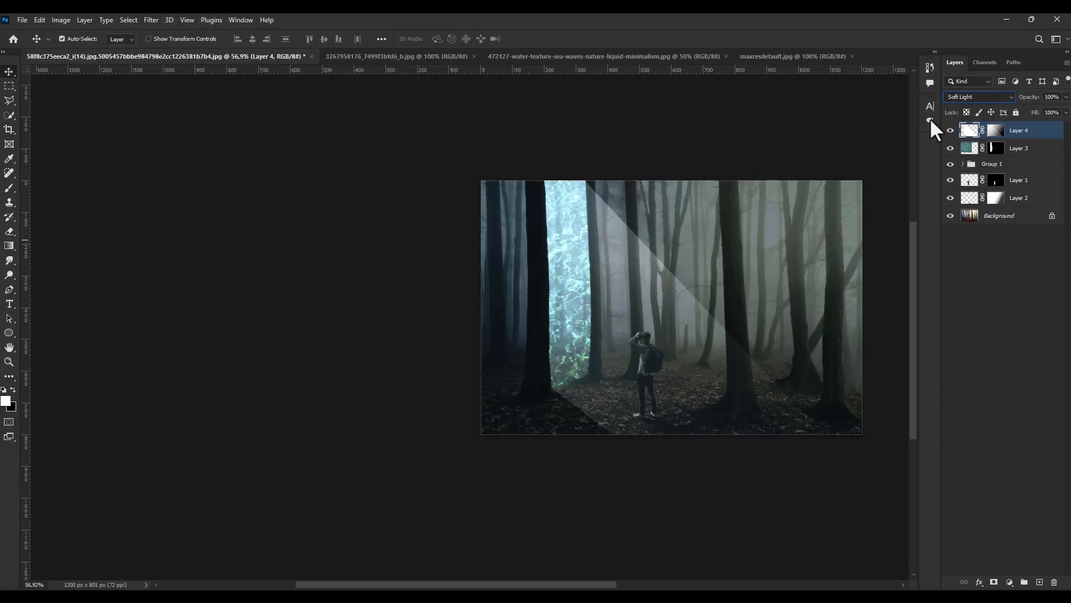
Merge the beam layer with a new empty layer and set the merged layer's blend mode to Soft Light
click(1039, 582)
key(ctrl+e)
click(979, 98)
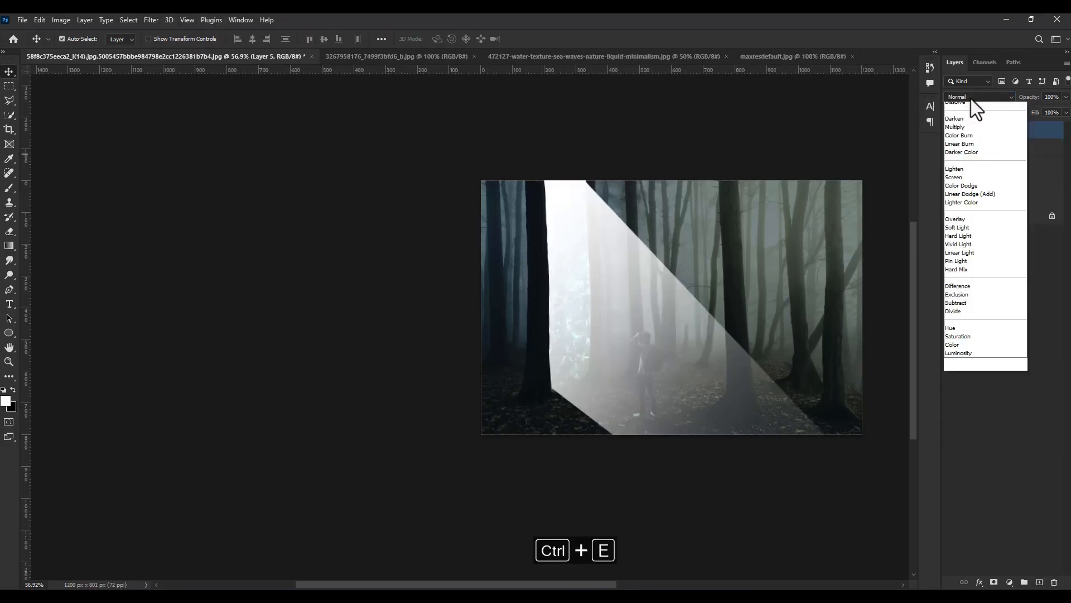
click(976, 241)
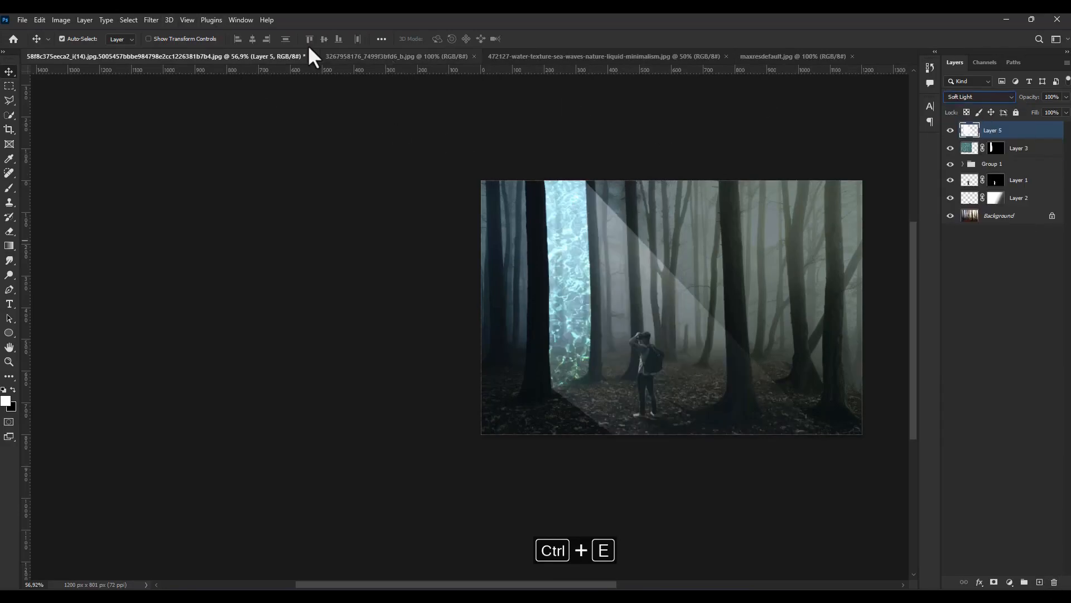
Apply a Motion Blur with a 50-pixel distance to the beam on Layer 5, adjusting the blur angle
click(152, 20)
mouse_move(236, 162)
click(335, 227)
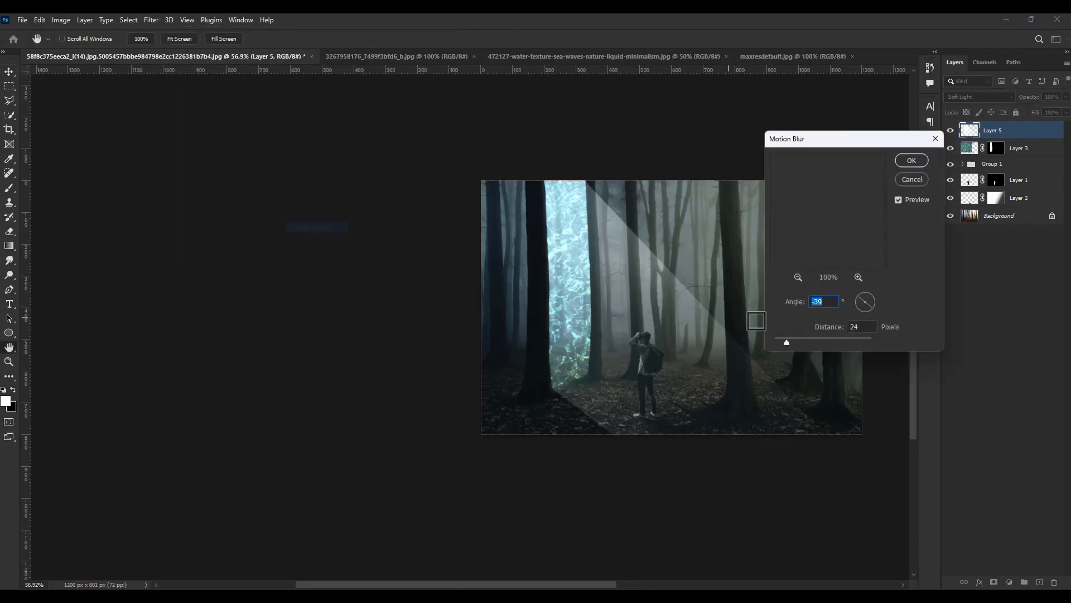
mouse_move(787, 342)
mouse_down()
mouse_move(811, 339)
mouse_move(800, 341)
mouse_up()
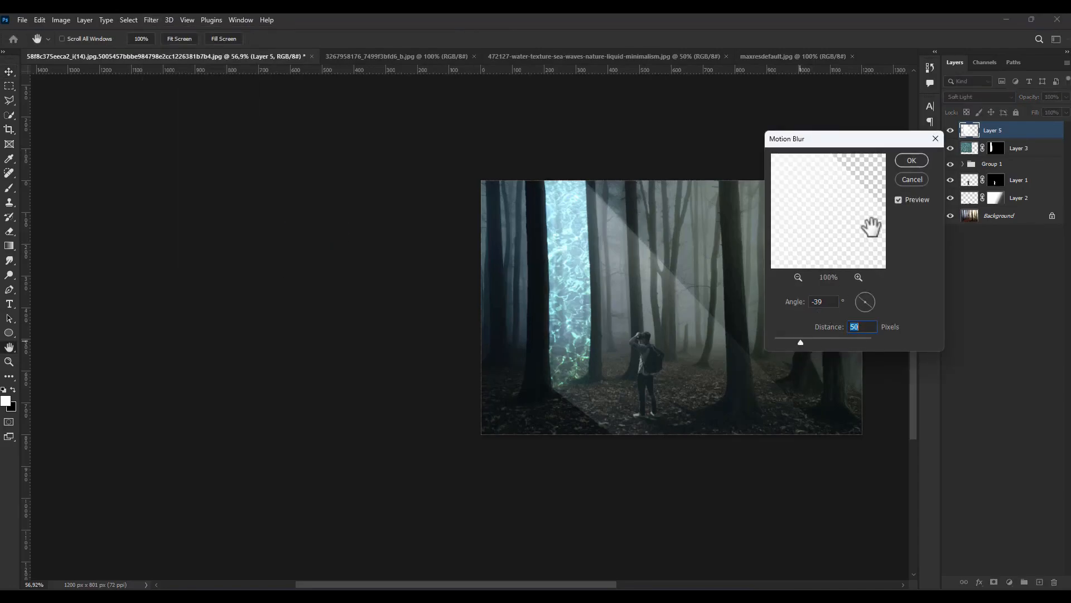
click(872, 303)
click(872, 307)
click(911, 160)
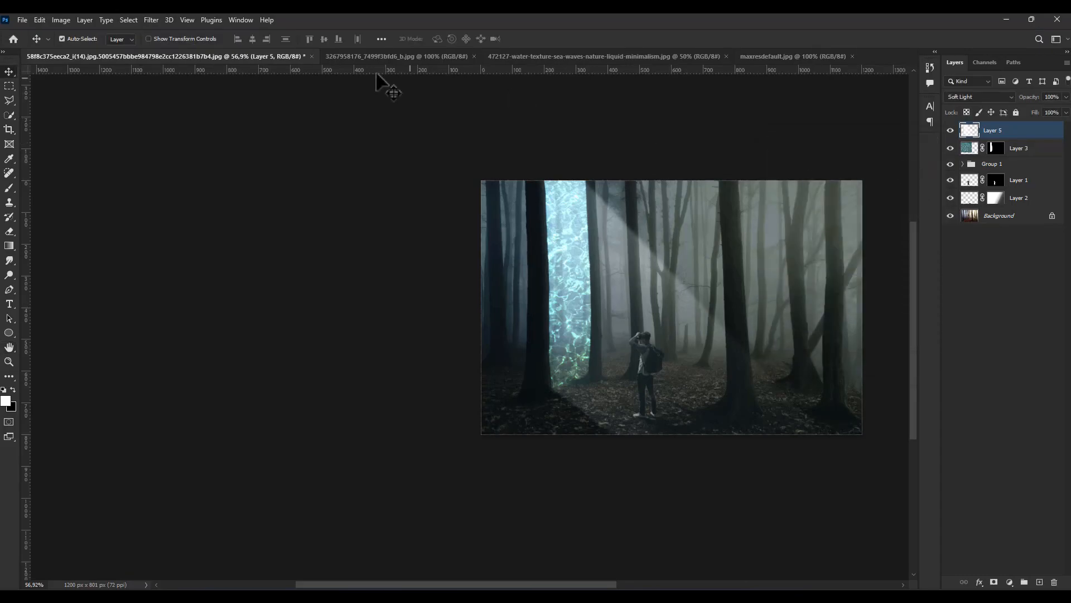
Apply a Gaussian Blur with a 3.3-pixel radius to the beam on Layer 5
click(151, 19)
mouse_move(167, 163)
click(333, 189)
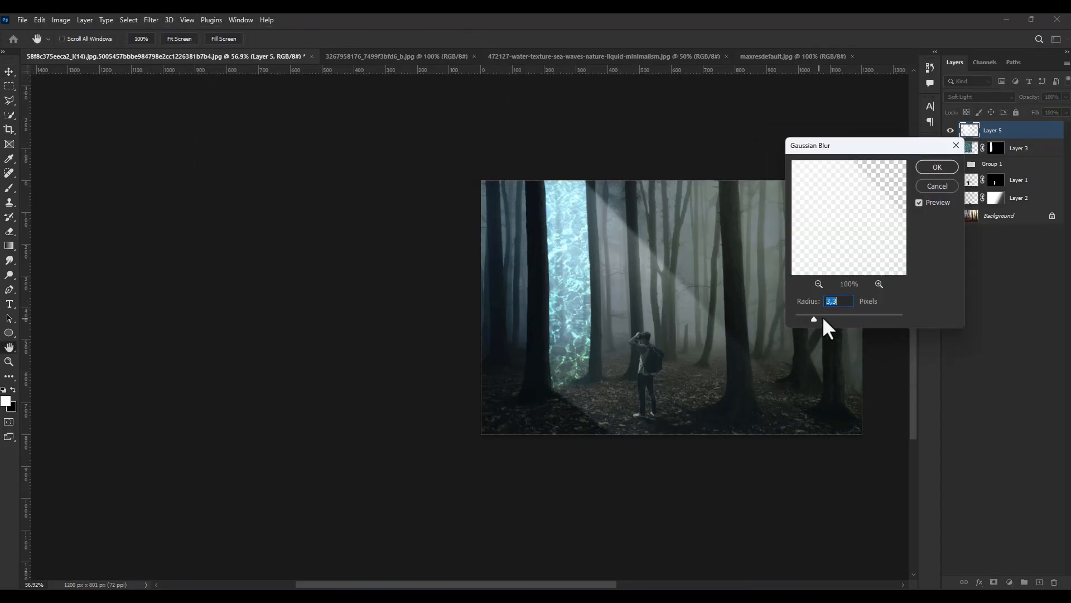
click(919, 167)
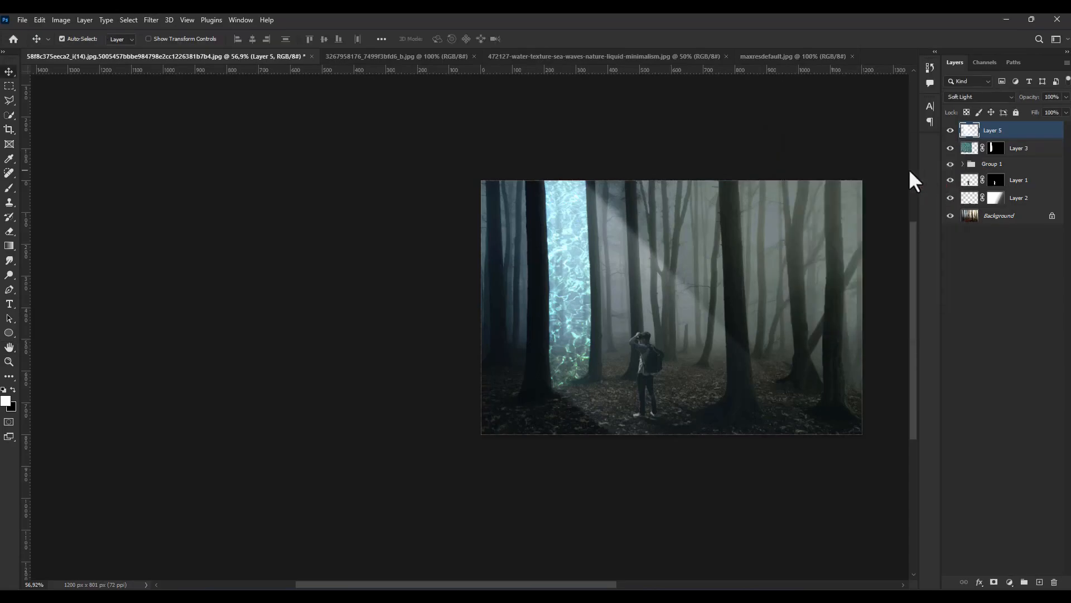
Add a mask to Layer 5 and fade the beam's lower-right end with a gradient
click(993, 582)
click(9, 246)
drag(758, 459, 715, 416)
Paint on Layer 5's mask with a large soft black brush to fade the beam beside the portal and around the man
click(9, 188)
key(bracketright)
key(bracketright)
key(bracketright)
key(bracketright)
key(bracketright)
key(bracketright)
mouse_move(591, 332)
mouse_down()
mouse_move(595, 364)
mouse_move(620, 390)
mouse_up()
key(bracketright)
key(bracketright)
key(bracketright)
key(bracketright)
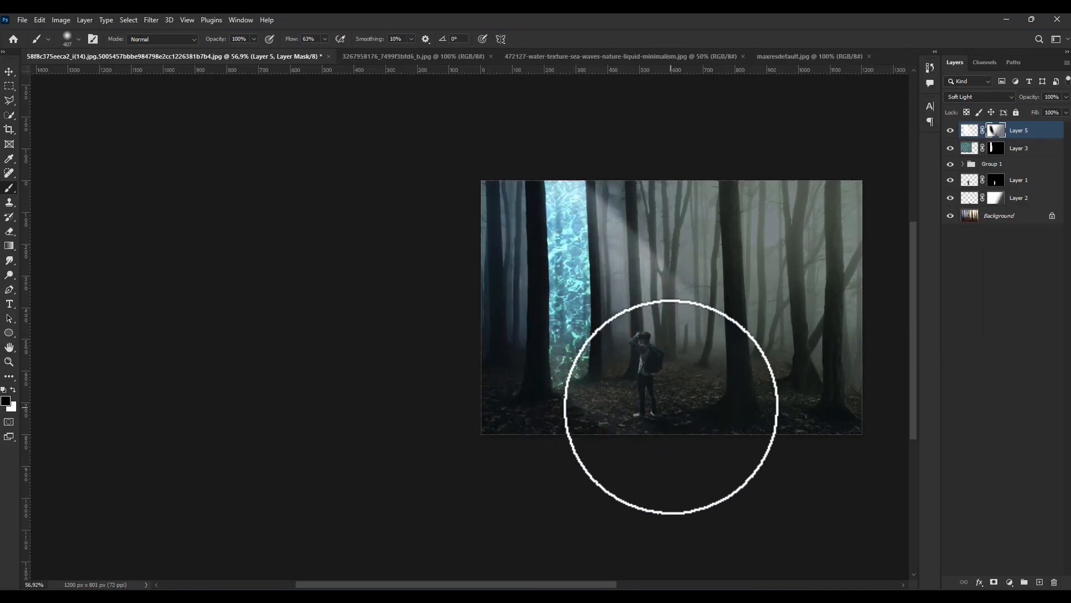
alt+right_click(589, 312)
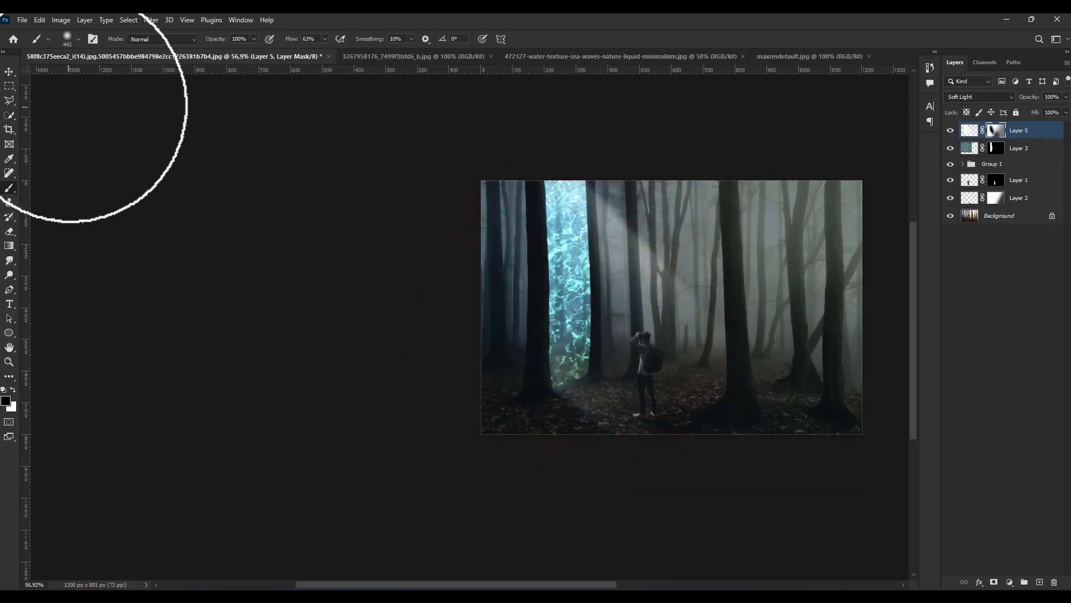
Duplicate Layer 5 and rotate the copied light beam counter-clockwise, repositioning it at the top of the portal
click(9, 71)
click(975, 135)
key(ctrl+j)
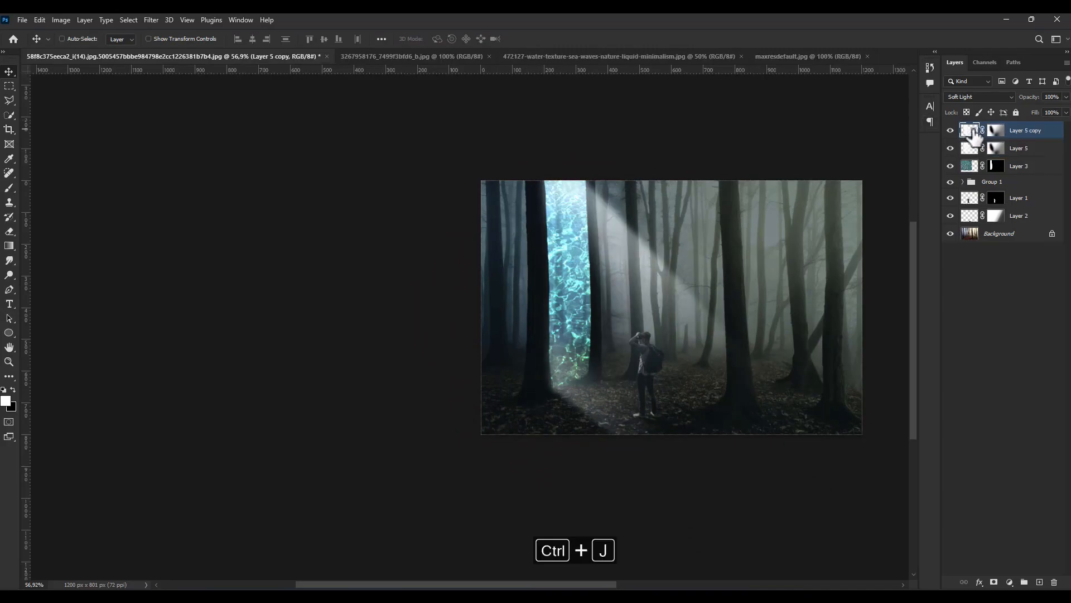
key(ctrl+t)
drag(832, 162, 740, 188)
drag(841, 106, 825, 94)
drag(776, 193, 782, 174)
key(Return)
scroll(613, 246, down, 3)
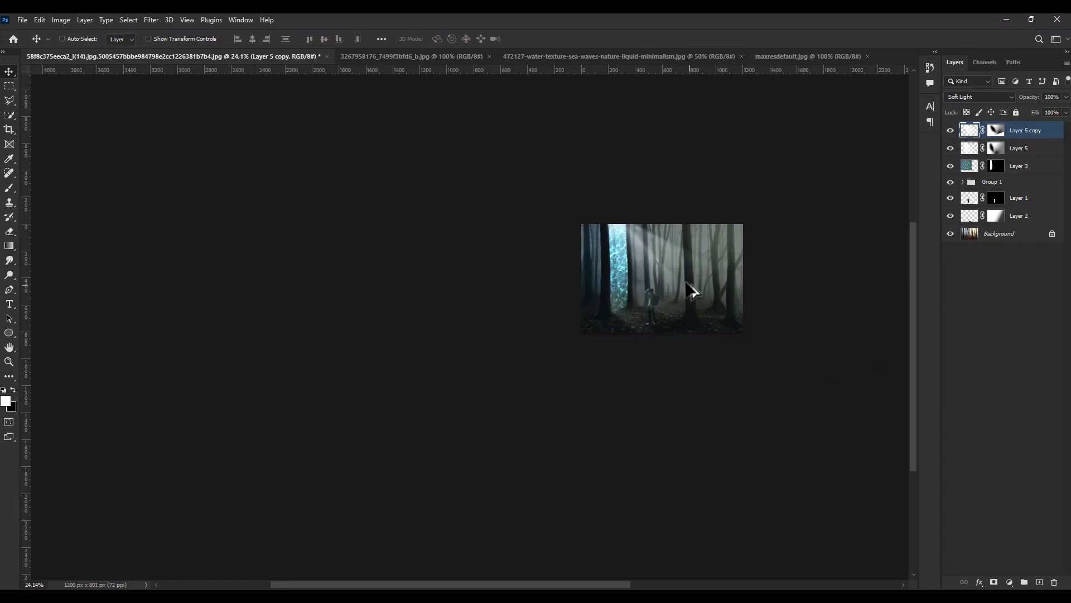
scroll(693, 292, up, 1)
Rotate Layer 5's light beam to -15.10° and raise it toward the top of the portal
click(998, 148)
key(ctrl+t)
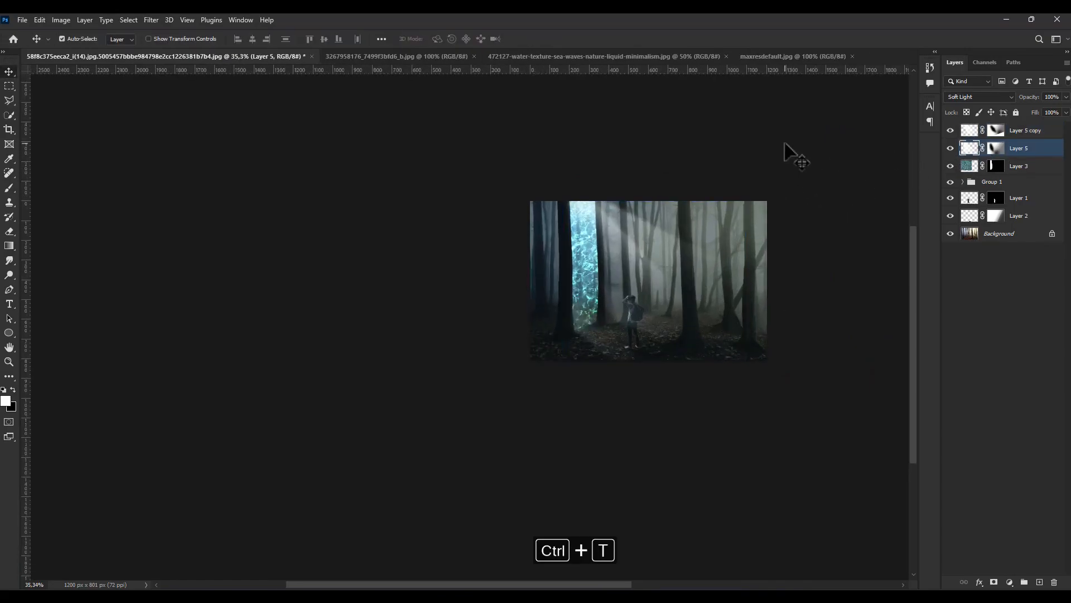
drag(715, 224, 714, 227)
drag(754, 194, 734, 162)
drag(710, 205, 704, 183)
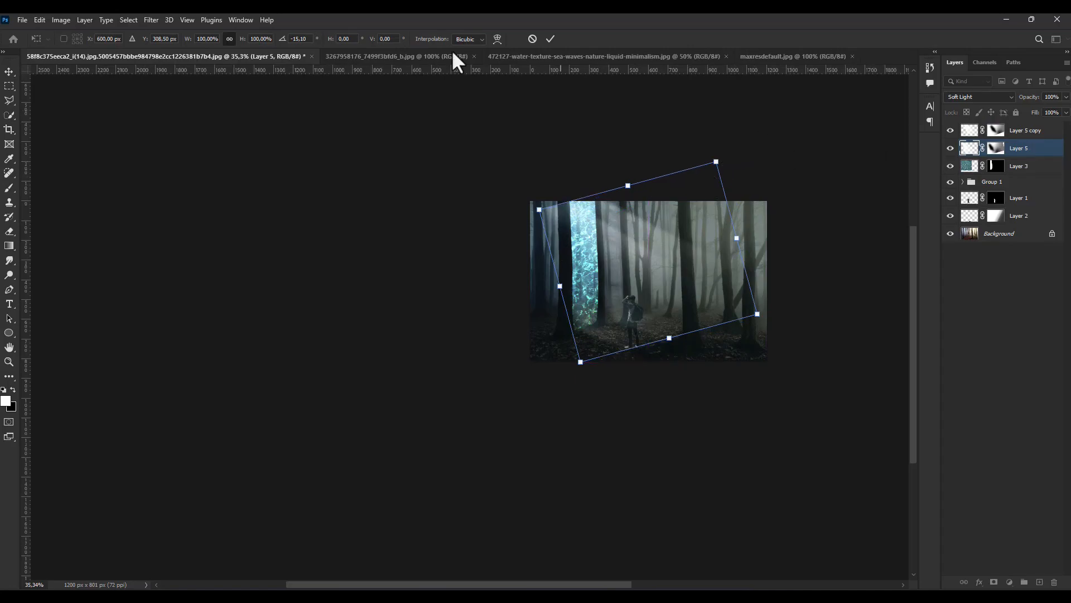
click(11, 71)
Move Layer 5's light beam slightly left and up
scroll(647, 224, down, 3)
scroll(667, 308, up, 5)
key(ctrl+t)
drag(618, 282, 607, 279)
scroll(607, 279, down, 2)
click(11, 71)
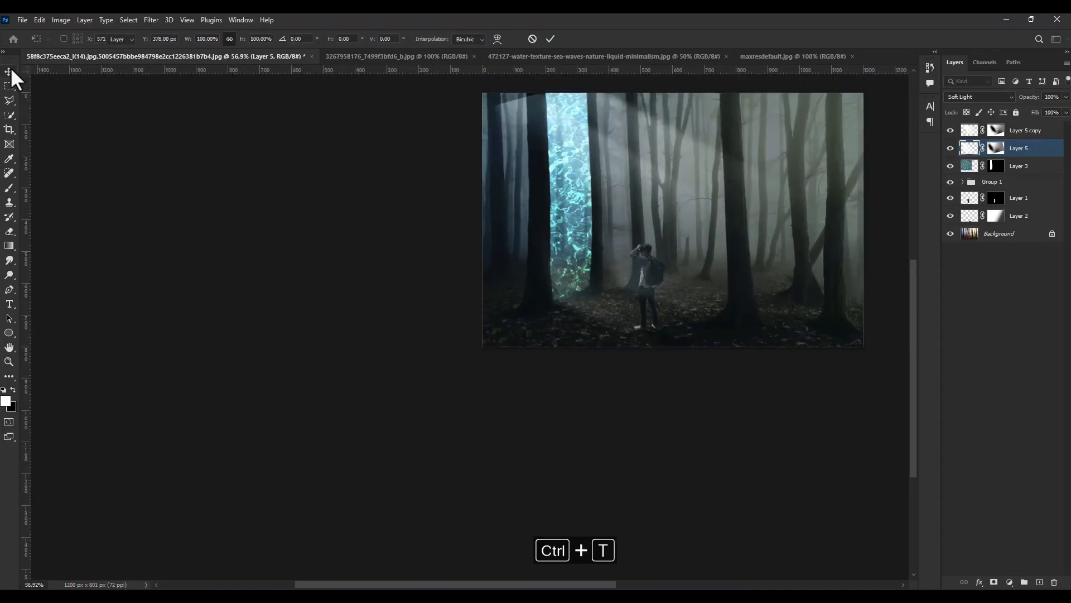
Paint black with a soft brush on Layer 5's mask over the trees left of the portal
click(996, 148)
key(x)
click(9, 188)
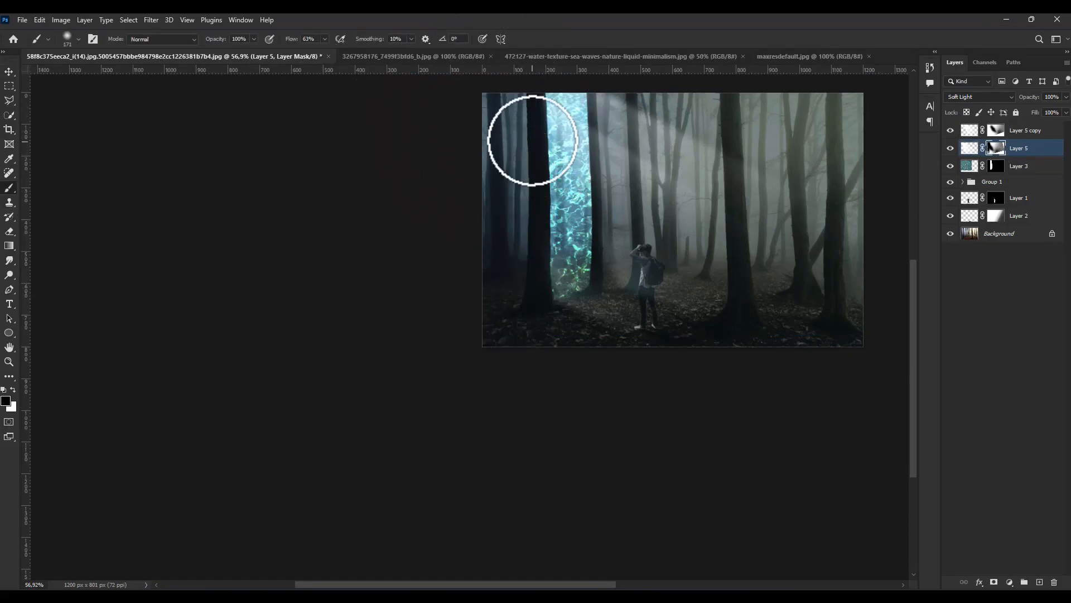
Free-transform Layer 5's light beam slightly downward
drag(970, 148, 968, 151)
key(ctrl+t)
drag(662, 91, 664, 108)
click(9, 72)
Group the two light beam layers and add a group mask with a gradient fading the beams toward the lower right
scroll(565, 149, down, 4)
ctrl+click(1019, 135)
key(ctrl+g)
click(994, 582)
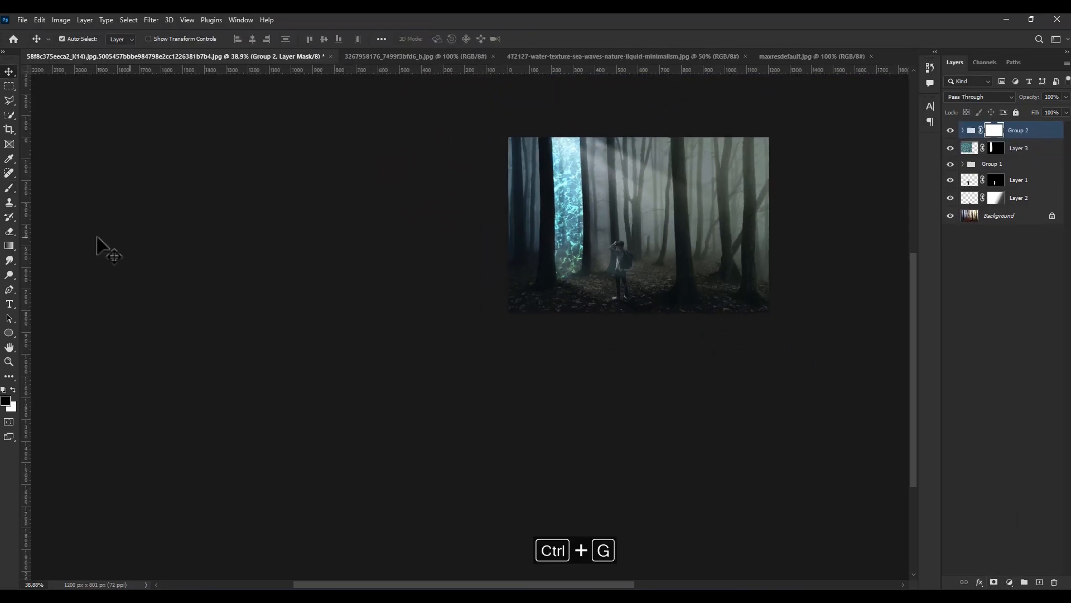
click(9, 246)
drag(719, 296, 630, 230)
click(9, 71)
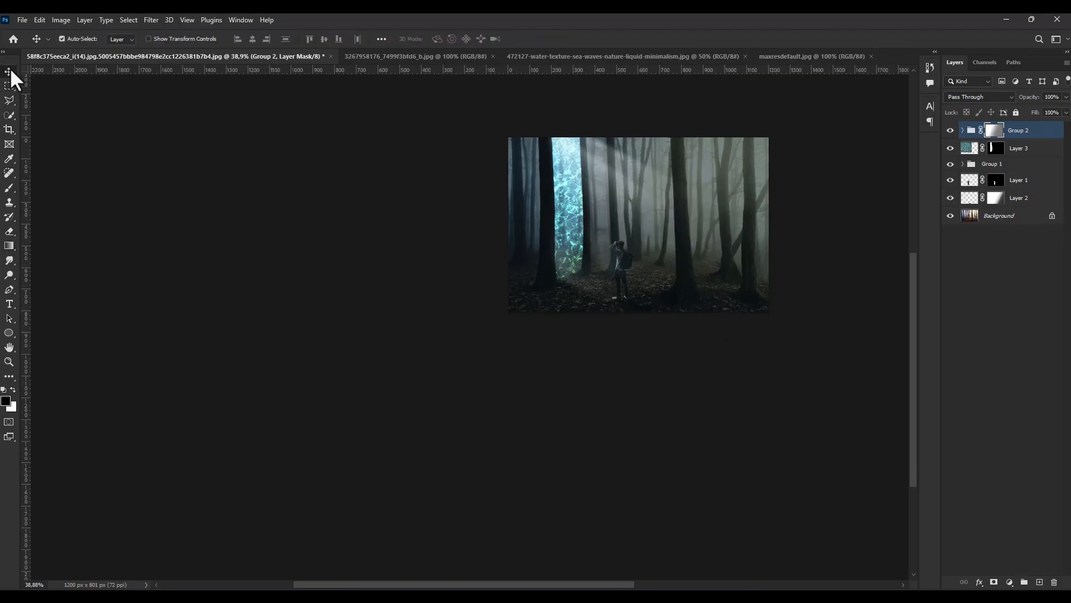
Create a new empty layer above Group 2
scroll(664, 246, down, 2)
scroll(564, 216, up, 5)
scroll(558, 267, down, 3)
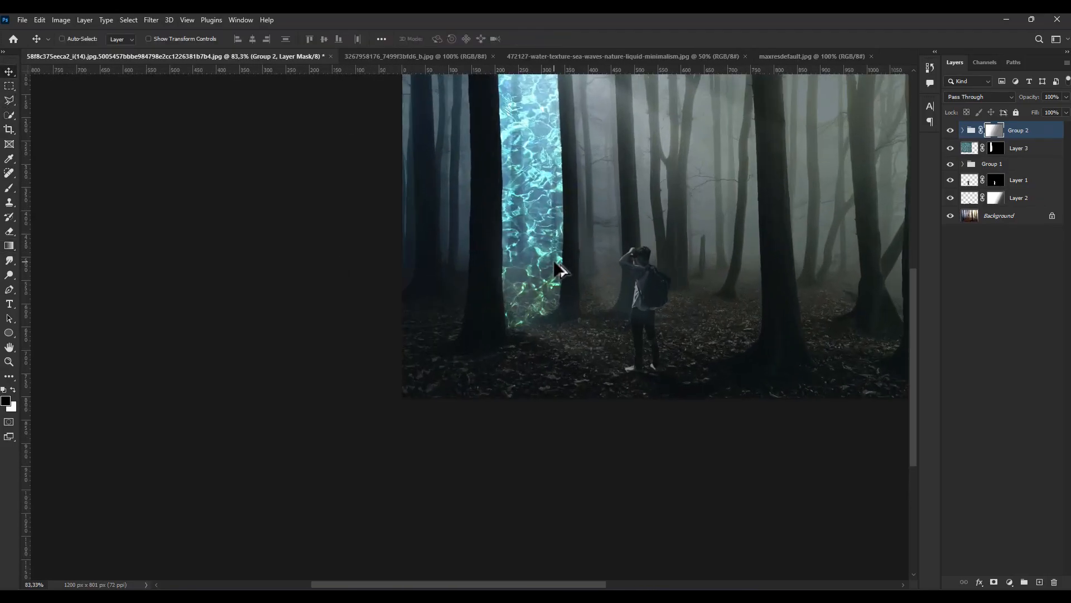
scroll(572, 252, down, 1)
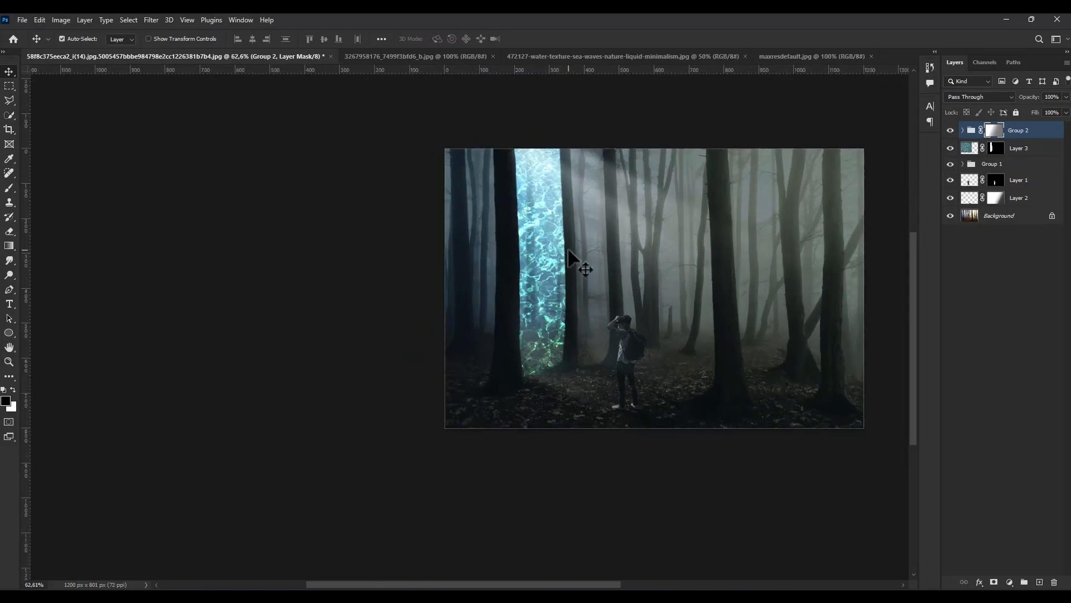
key(x)
click(1038, 582)
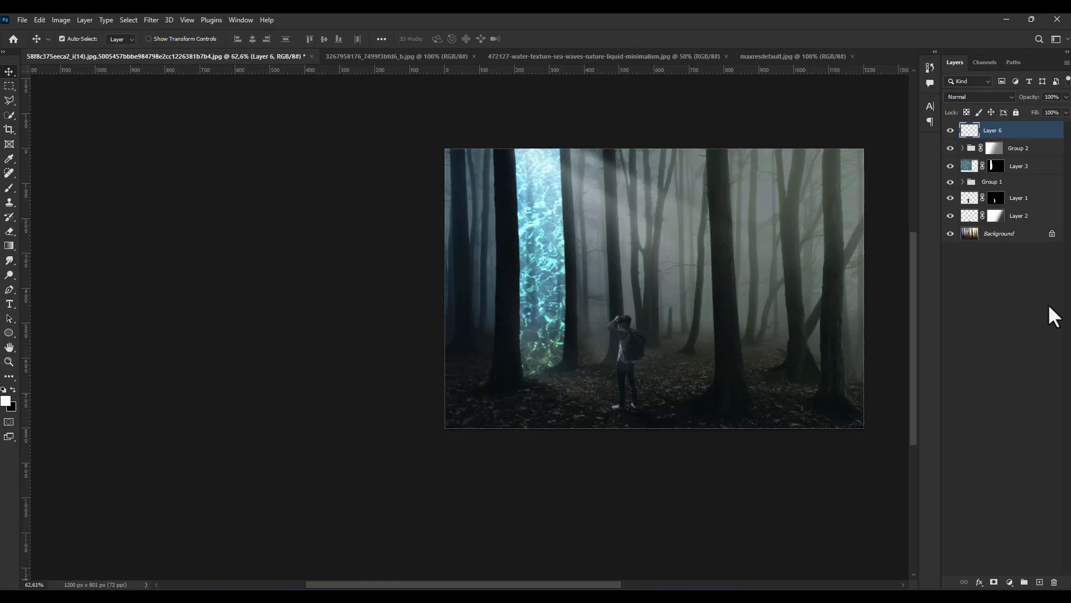
Sample the portal's water color and set the foreground color to light cyan a2ffff for the brush
scroll(705, 331, down, 6)
scroll(702, 330, up, 7)
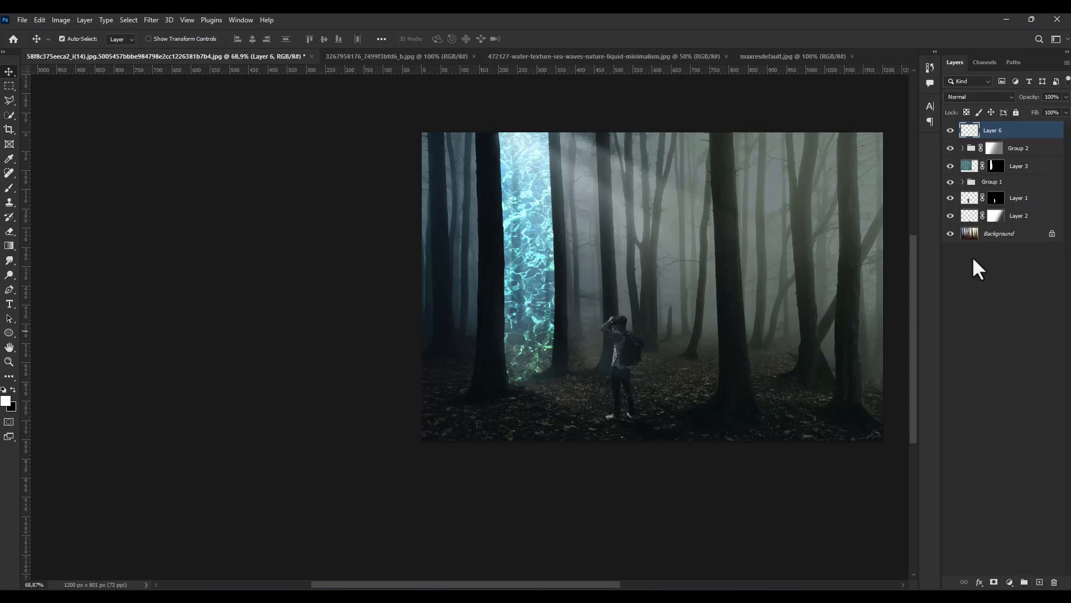
key(i)
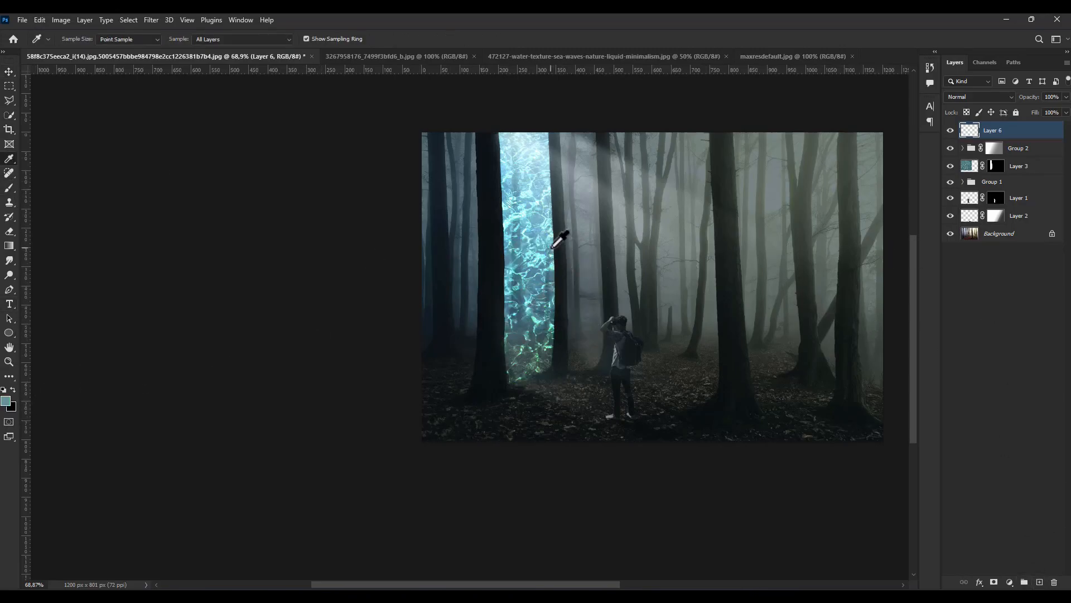
click(6, 400)
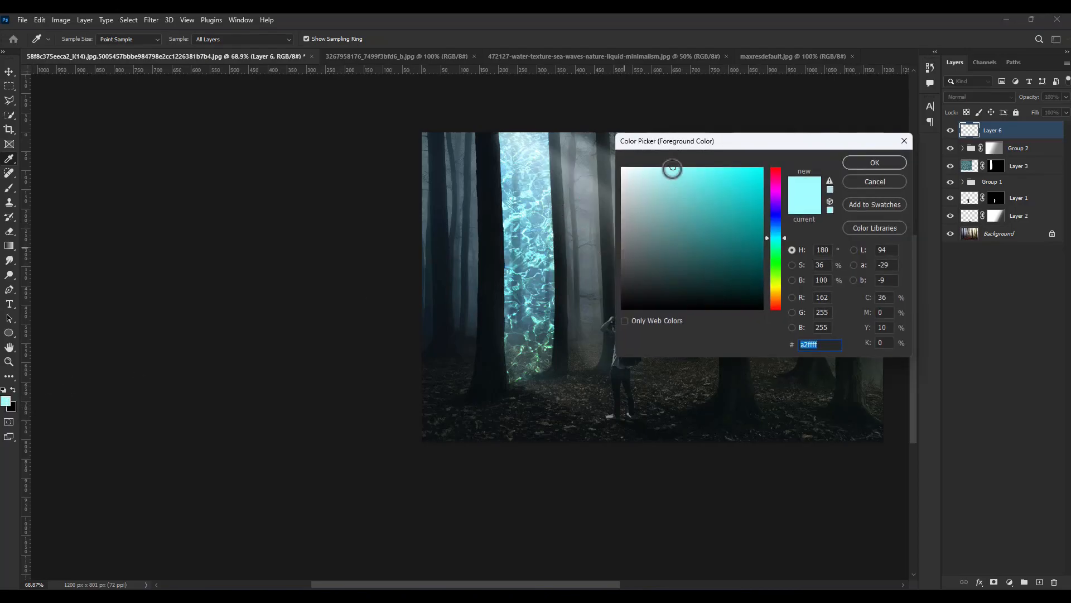
click(856, 168)
click(9, 188)
scroll(767, 359, up, 5)
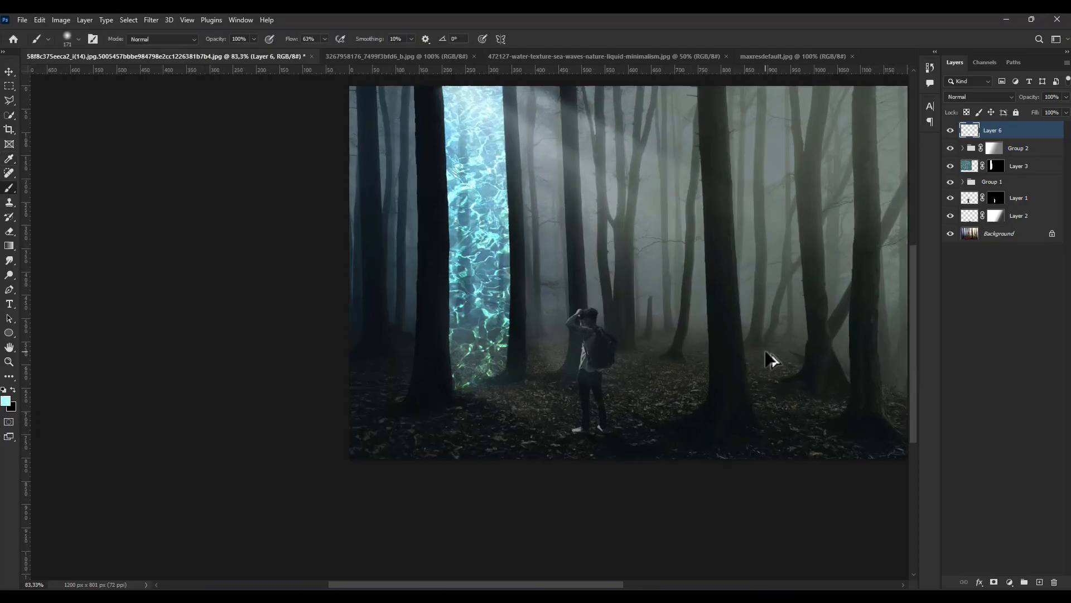
key(l)
mouse_move(649, 430)
mouse_down()
mouse_move(704, 384)
mouse_move(694, 73)
mouse_move(691, 168)
mouse_move(721, 220)
mouse_move(741, 415)
mouse_move(756, 466)
mouse_move(798, 516)
mouse_move(834, 421)
mouse_move(838, 201)
mouse_move(820, 241)
mouse_move(812, 76)
mouse_move(829, 154)
mouse_move(838, 105)
mouse_move(866, 76)
mouse_move(849, 196)
mouse_move(863, 381)
mouse_move(881, 455)
mouse_move(820, 396)
mouse_move(831, 78)
mouse_move(861, 171)
mouse_up()
click(9, 115)
key(ctrl+d)
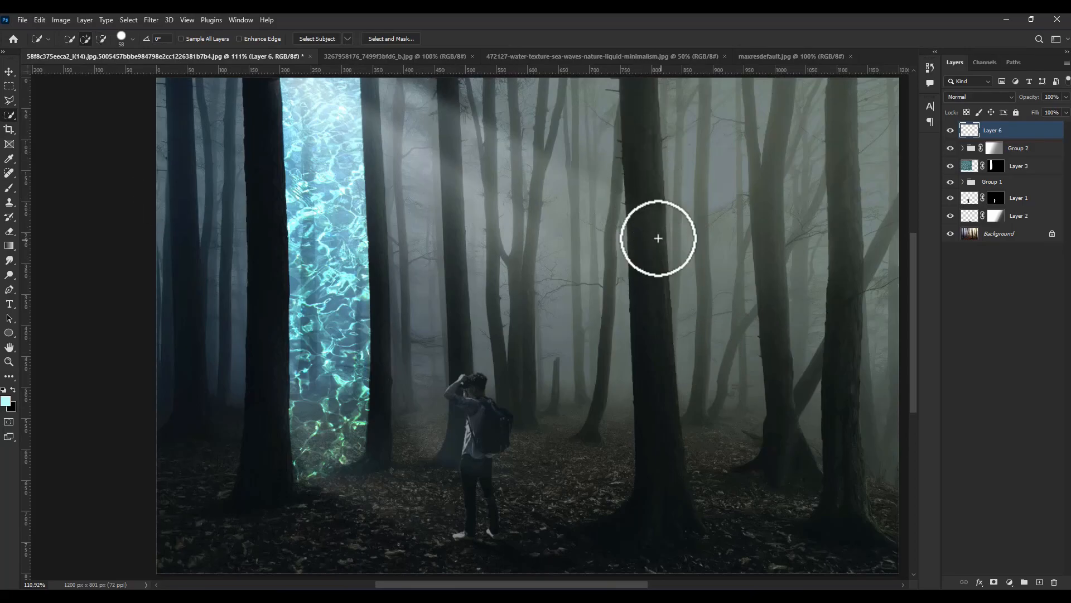
Outline the large tree trunk to the right of the man, including its roots, with a polygonal lasso selection
key(l)
click(577, 527)
click(599, 520)
click(616, 511)
click(629, 502)
click(635, 483)
click(620, 77)
click(659, 78)
click(665, 212)
click(678, 419)
click(691, 490)
click(699, 508)
click(723, 517)
click(732, 529)
click(710, 558)
click(617, 556)
click(573, 537)
click(577, 528)
Add the rightmost large tree trunk, including its roots, to the selection with the Polygonal Lasso
shift+click(802, 526)
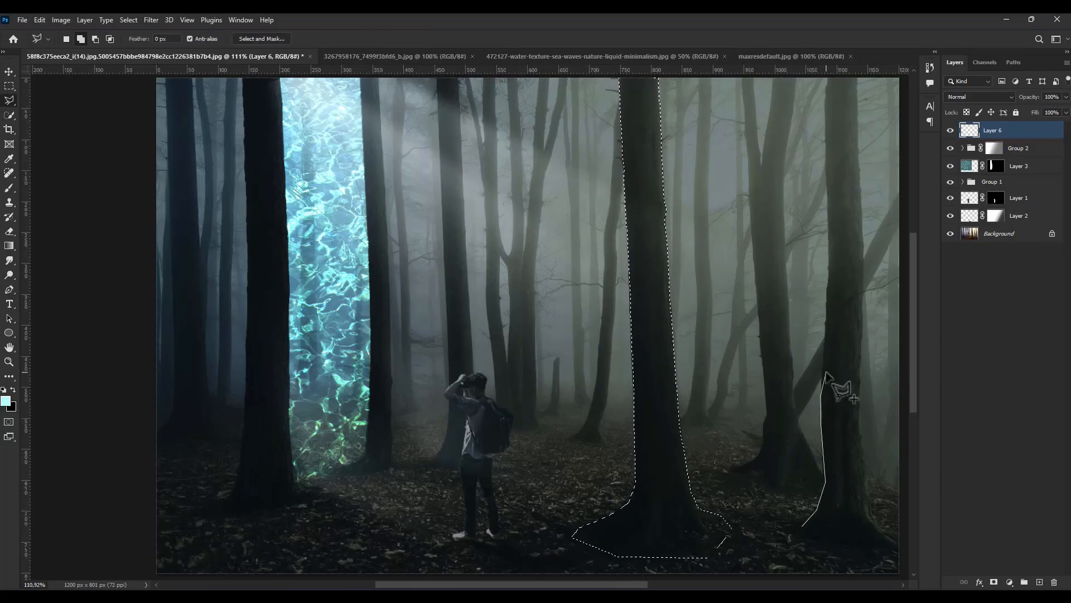
click(828, 78)
click(857, 77)
click(860, 390)
click(865, 465)
click(878, 523)
click(900, 531)
click(901, 547)
click(875, 561)
click(802, 530)
Set Layer 6 to Soft Light and brush light cyan along the portal-facing edges of both selected trunks
click(9, 187)
click(958, 98)
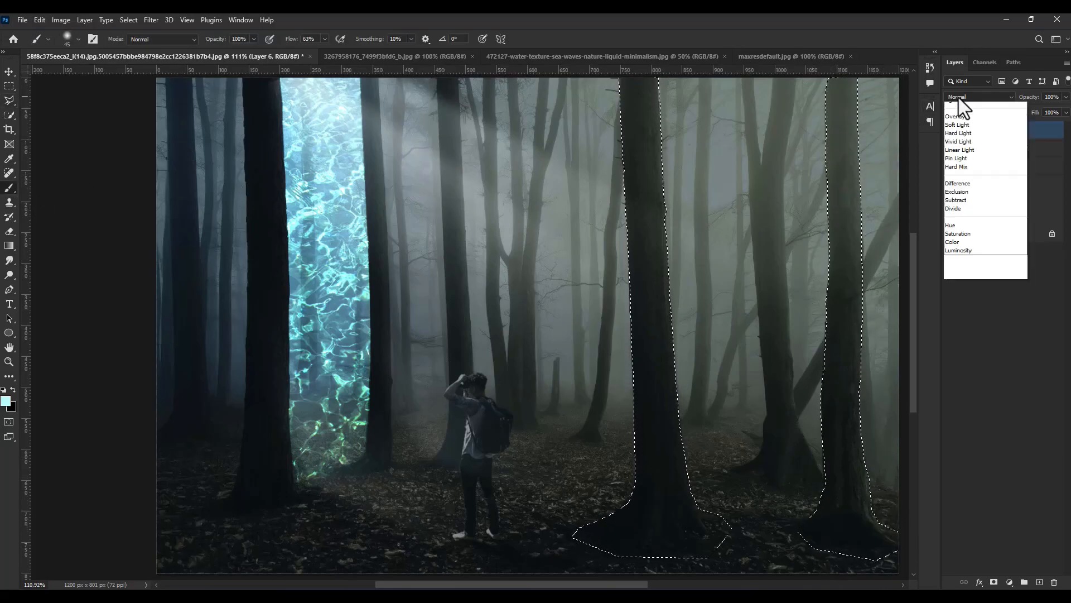
click(969, 240)
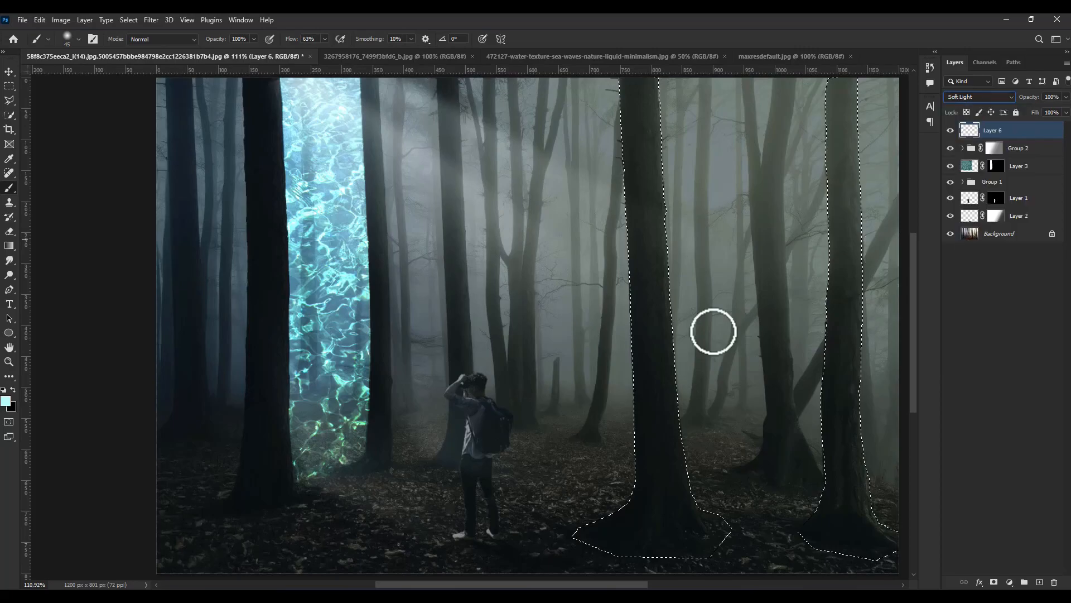
drag(629, 337, 621, 91)
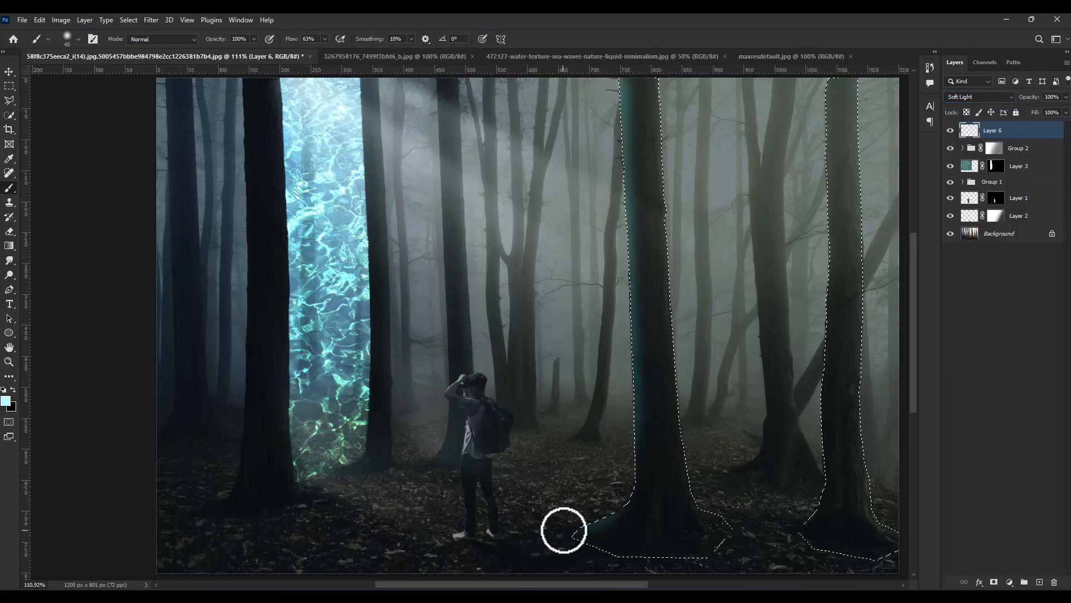
mouse_move(803, 521)
mouse_down()
mouse_move(821, 482)
mouse_move(815, 367)
mouse_move(809, 395)
mouse_move(824, 250)
mouse_move(819, 76)
mouse_move(816, 487)
mouse_move(799, 529)
mouse_up()
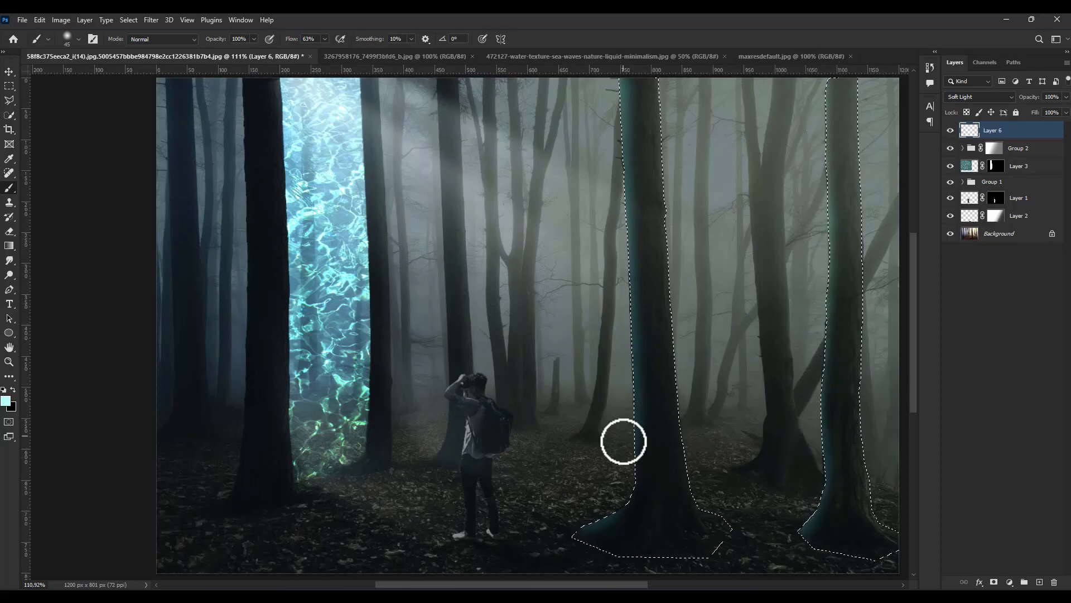
Raise the brush flow to 100%, shrink the brush to 23 px and repaint the portal-facing edges of both trunks
drag(291, 38, 330, 49)
key(bracketleft)
key(bracketleft)
mouse_move(616, 86)
mouse_down()
mouse_move(632, 503)
mouse_move(582, 536)
mouse_move(627, 500)
mouse_move(561, 528)
mouse_up()
mouse_move(802, 529)
mouse_down()
mouse_move(823, 492)
mouse_move(833, 92)
mouse_up()
scroll(754, 225, down, 2)
scroll(755, 225, down, 2)
scroll(694, 310, up, 1)
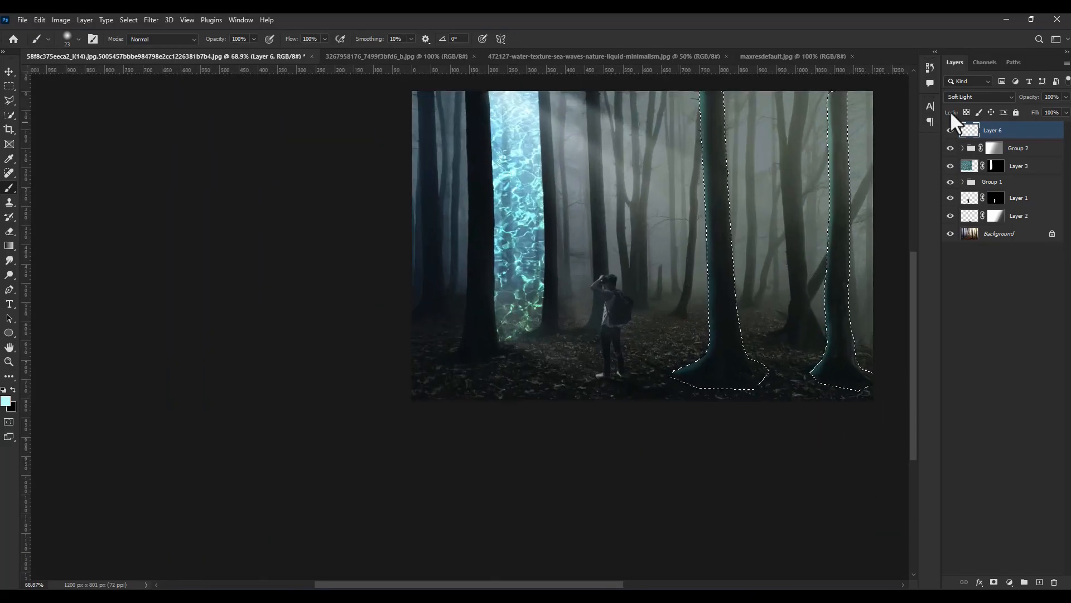
Change Layer 6's blending mode to Hard Light and run a Motion Blur on the painted trunk glow
click(973, 97)
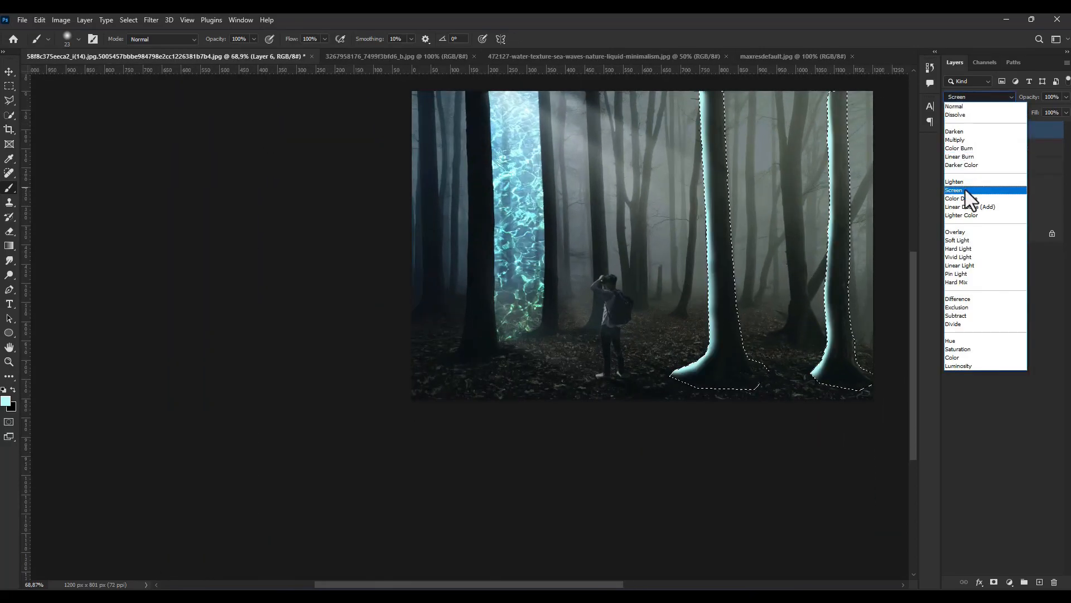
click(970, 250)
click(151, 20)
mouse_move(203, 163)
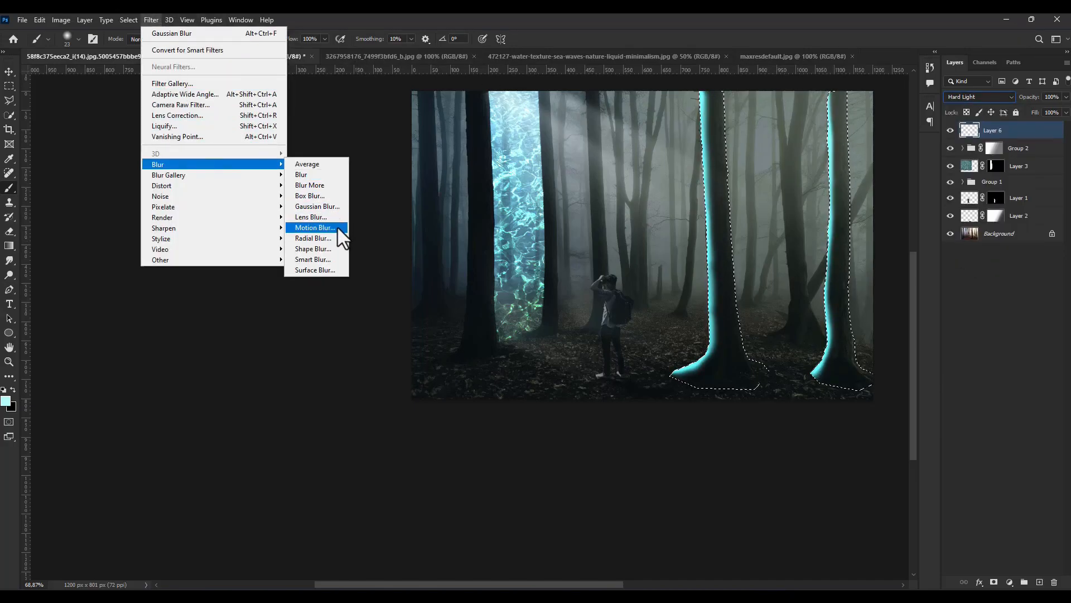
click(337, 225)
mouse_move(807, 343)
mouse_down()
mouse_move(796, 339)
mouse_move(815, 342)
mouse_up()
click(912, 161)
Soften the trunk glow with a 9.4-pixel Gaussian Blur and set Layer 6's blending mode to Vivid Light
click(151, 20)
mouse_move(203, 164)
click(333, 203)
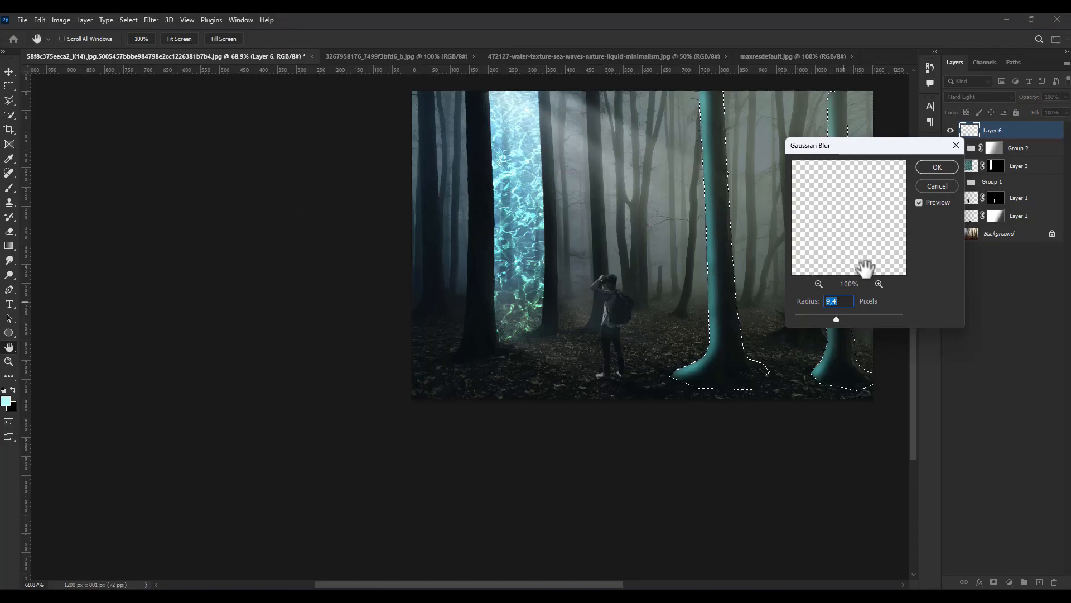
click(923, 167)
key(b)
scroll(784, 237, down, 5)
scroll(784, 237, up, 3)
click(980, 97)
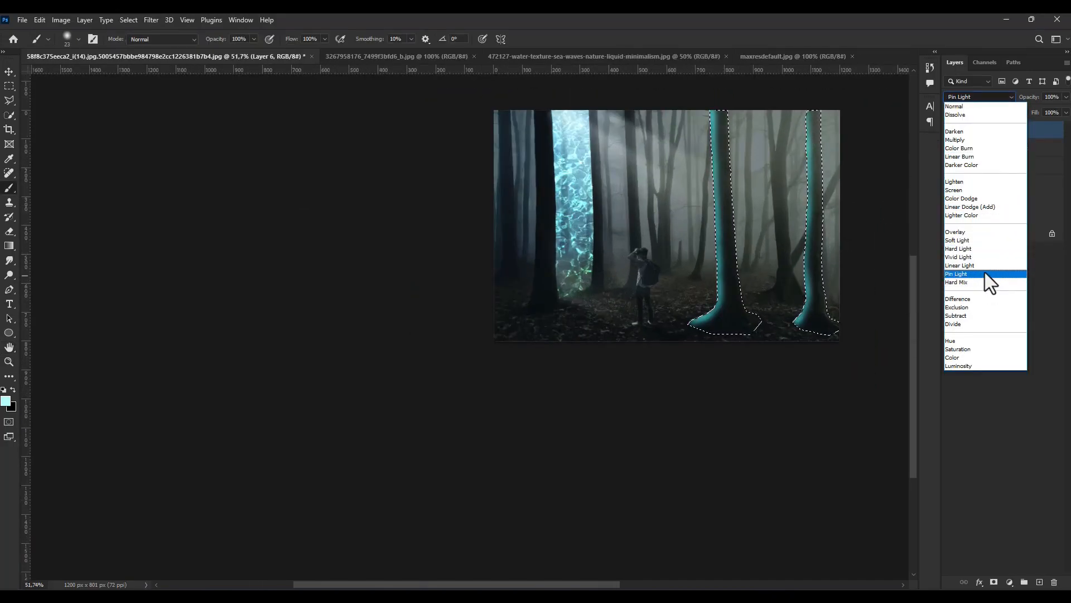
click(983, 258)
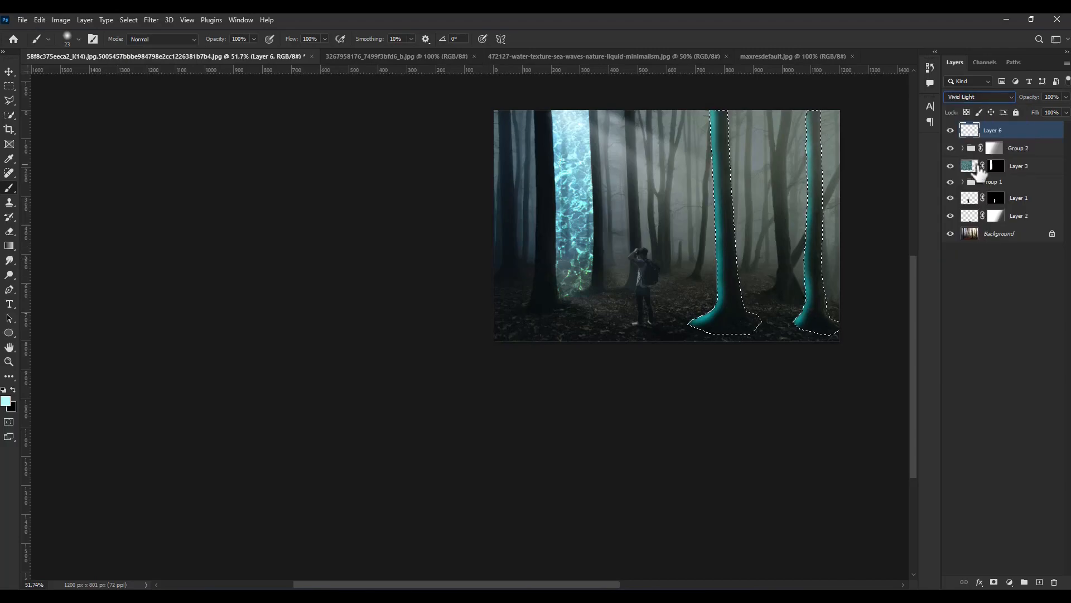
Deselect, outline the slanted trunk between the two glowing trees and brush cyan along its portal-facing edge
click(10, 101)
key(ctrl+d)
scroll(801, 240, down, 1)
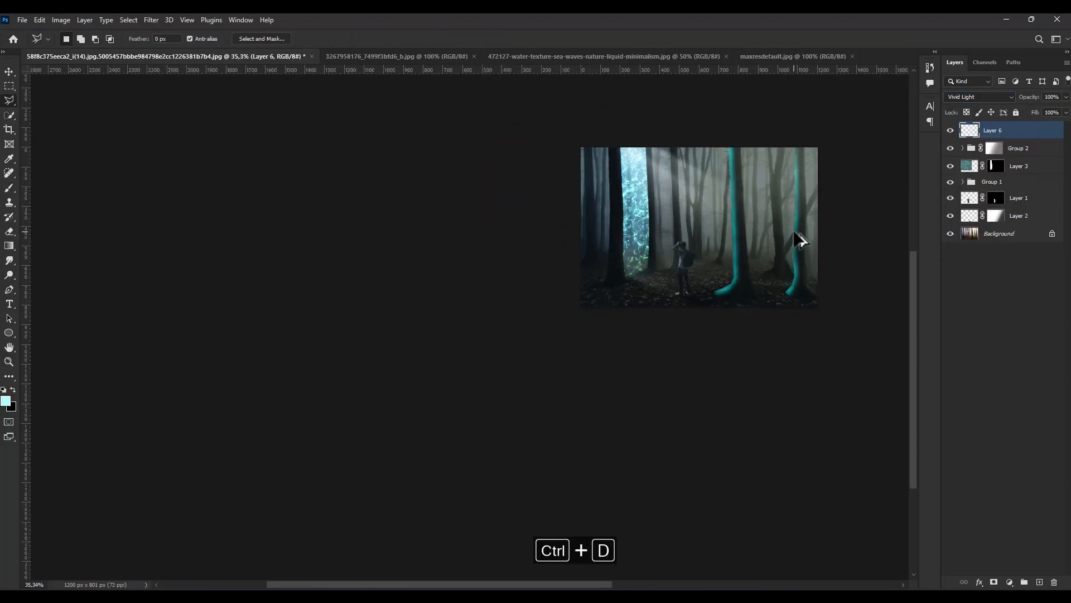
scroll(789, 239, up, 3)
mouse_move(732, 339)
mouse_down()
mouse_move(760, 311)
mouse_move(761, 212)
mouse_move(743, 120)
mouse_up()
mouse_move(739, 82)
mouse_down()
mouse_move(808, 470)
mouse_move(784, 481)
mouse_move(729, 470)
mouse_move(743, 467)
mouse_move(733, 465)
mouse_move(755, 436)
mouse_move(740, 214)
mouse_up()
key(b)
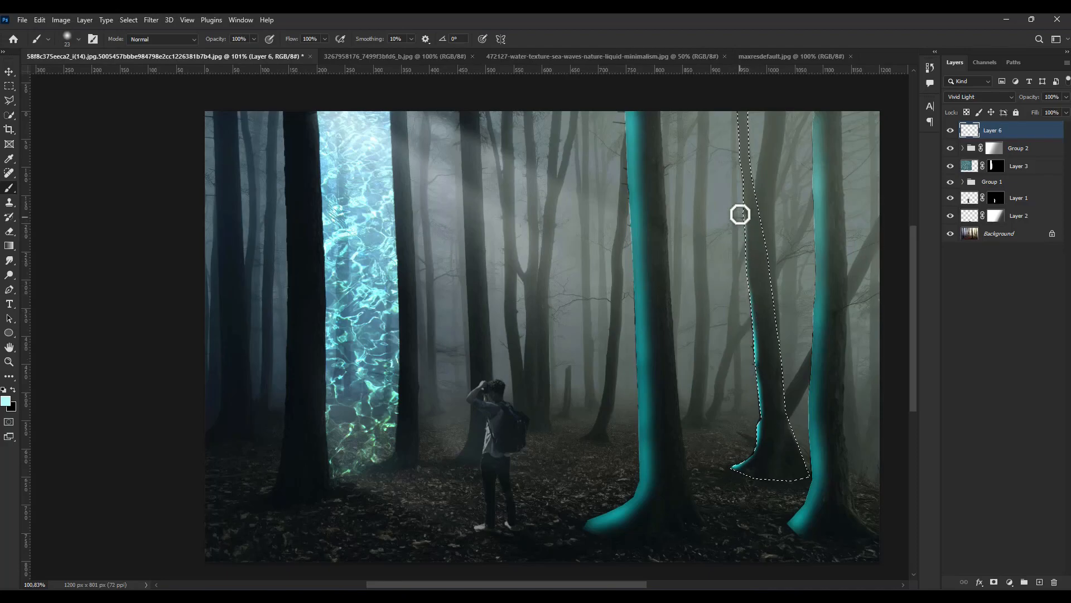
Soften the cyan edge on the slanted trunk with a Gaussian Blur
click(152, 20)
mouse_move(162, 159)
click(312, 204)
drag(836, 317, 831, 315)
key(Return)
scroll(726, 257, down, 6)
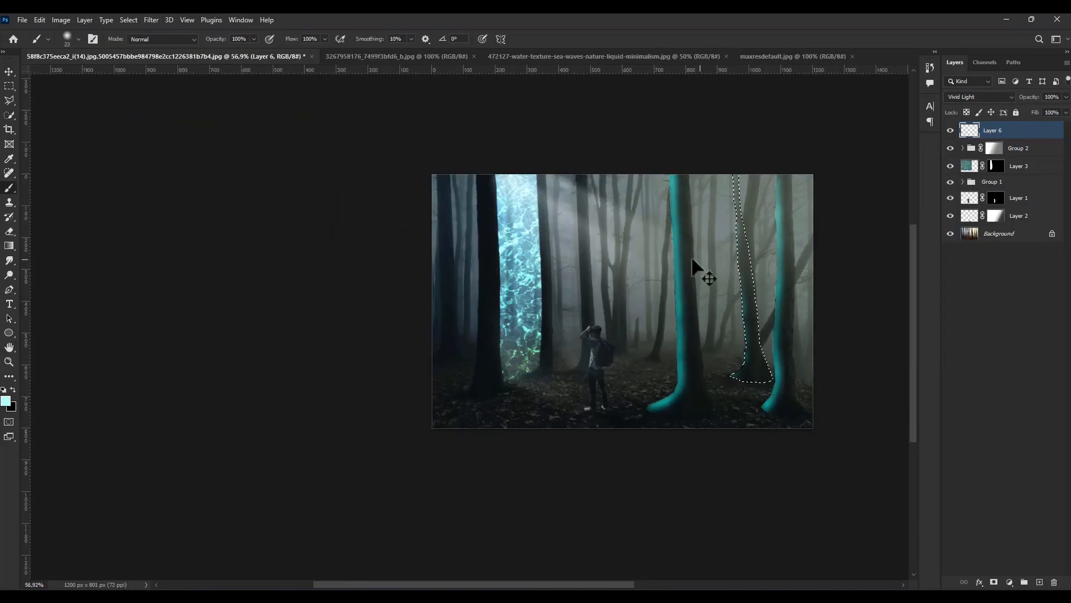
Outline the tree trunk directly behind the man with a polygonal lasso selection, following around his raised arm
click(10, 101)
scroll(593, 357, up, 9)
click(551, 384)
click(560, 372)
click(567, 355)
click(570, 332)
click(567, 219)
click(562, 131)
scroll(561, 100, up, 4)
click(553, 84)
click(579, 86)
click(588, 429)
double_click(599, 516)
Brush cyan along the portal-facing edge of the trunk behind the man, soften it with a Gaussian Blur and deselect
click(9, 187)
mouse_move(558, 85)
mouse_down()
mouse_move(562, 391)
mouse_move(558, 552)
mouse_up()
click(151, 21)
click(319, 205)
drag(832, 319, 828, 318)
click(930, 170)
key(ctrl+d)
scroll(665, 356, down, 14)
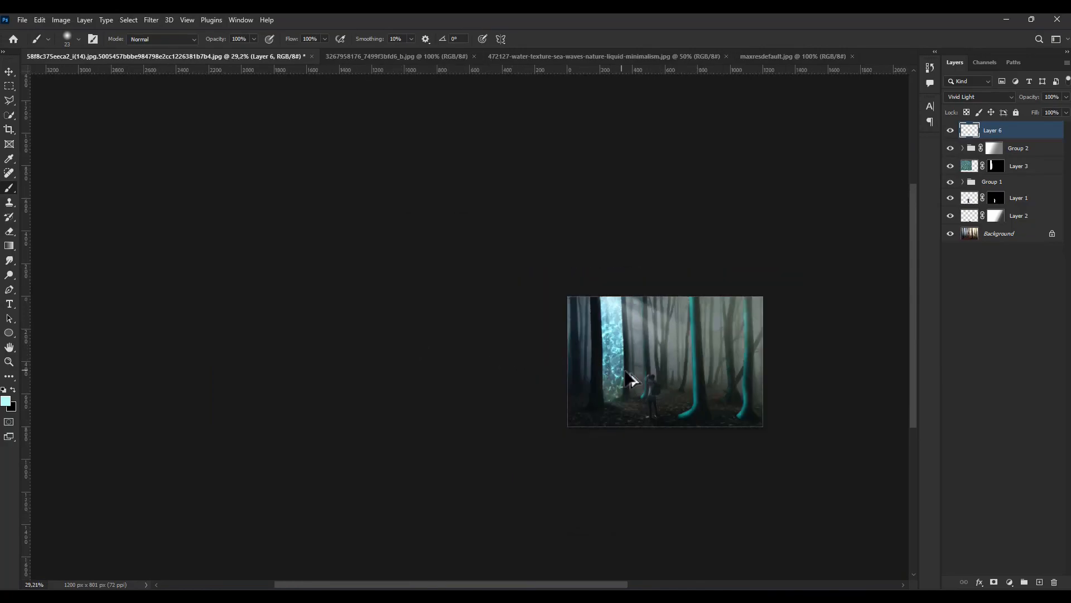
scroll(742, 398, up, 10)
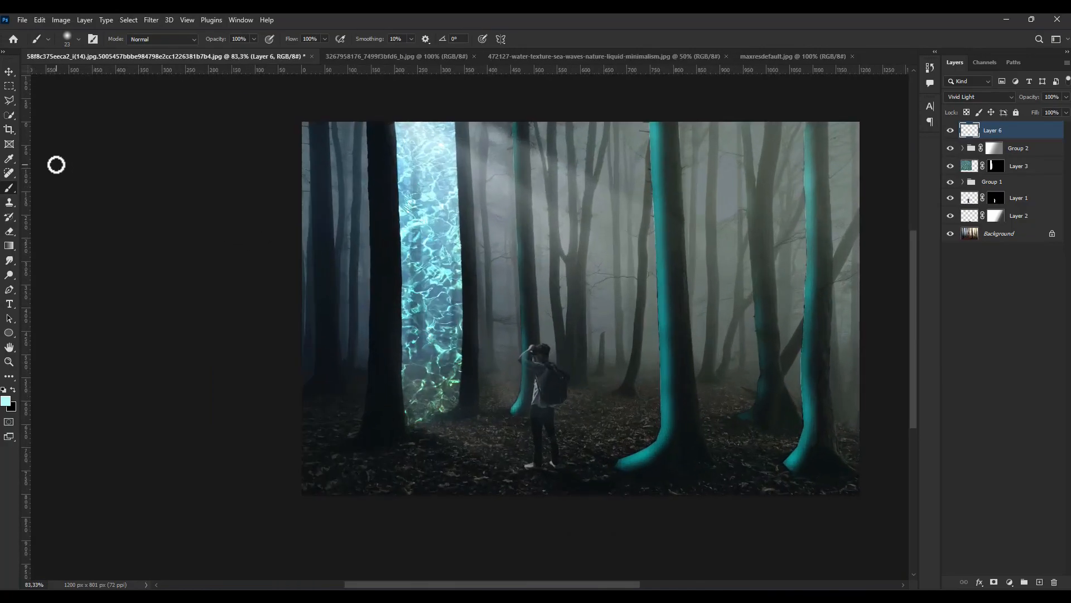
key(l)
scroll(470, 345, up, 5)
click(426, 457)
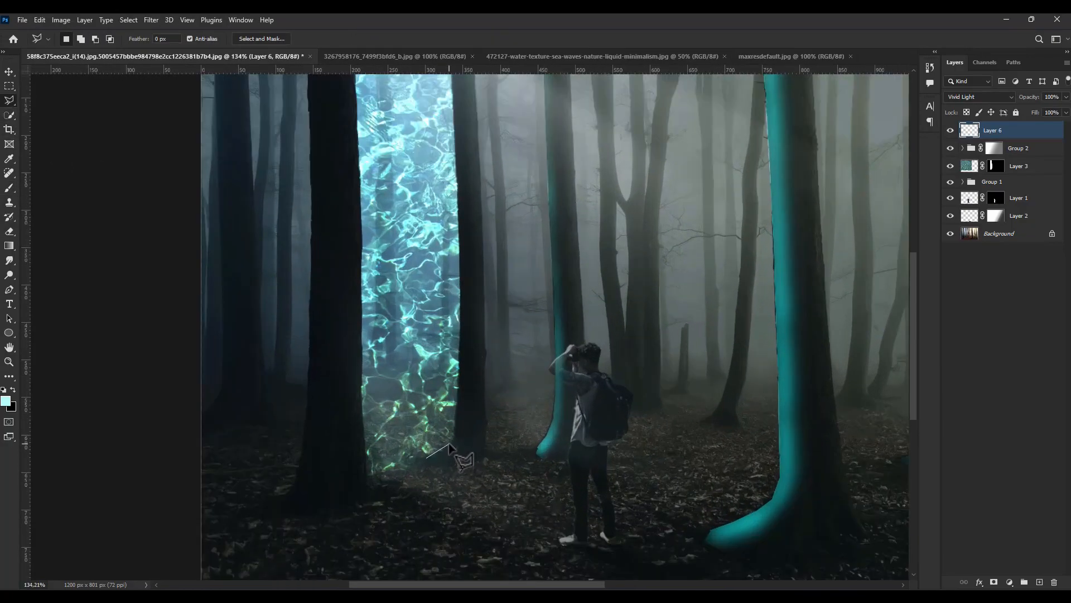
double_click(450, 444)
click(552, 232)
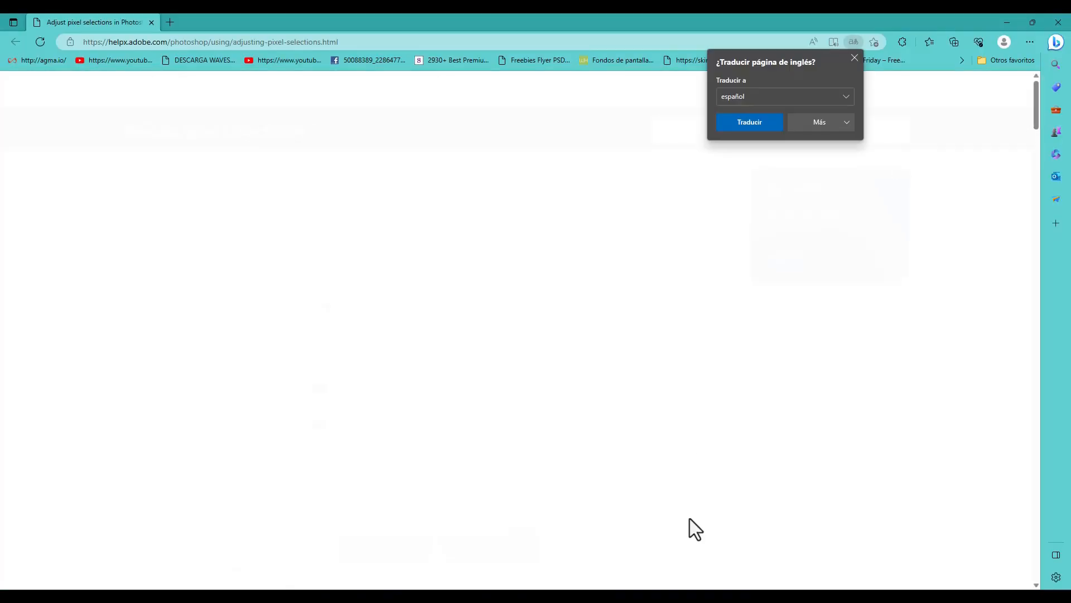
click(669, 598)
Load the portal's layer mask as a selection and invert it
ctrl+click(997, 170)
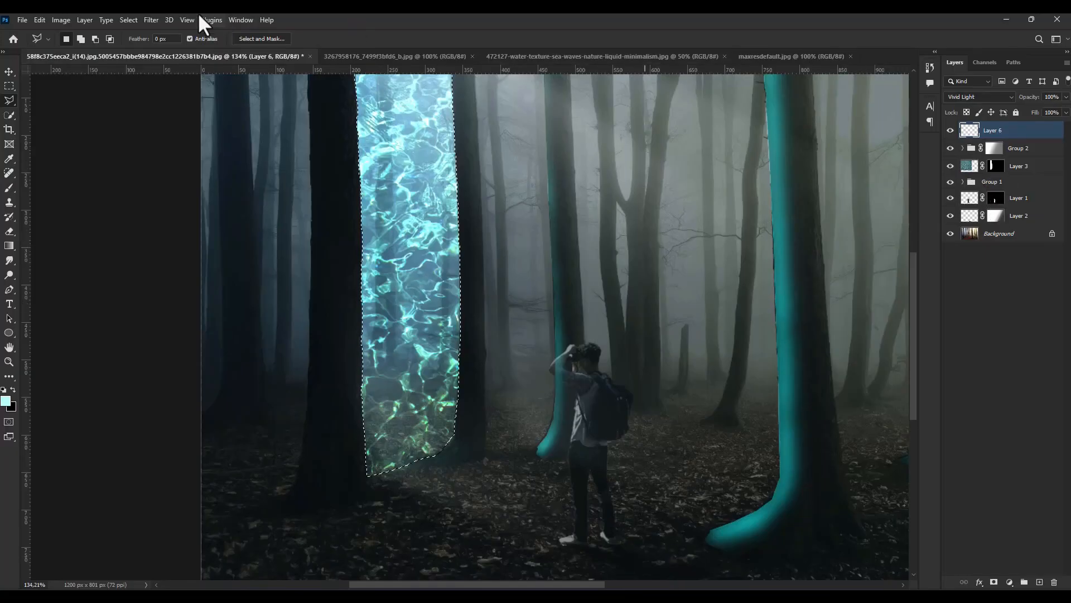
click(128, 19)
click(190, 66)
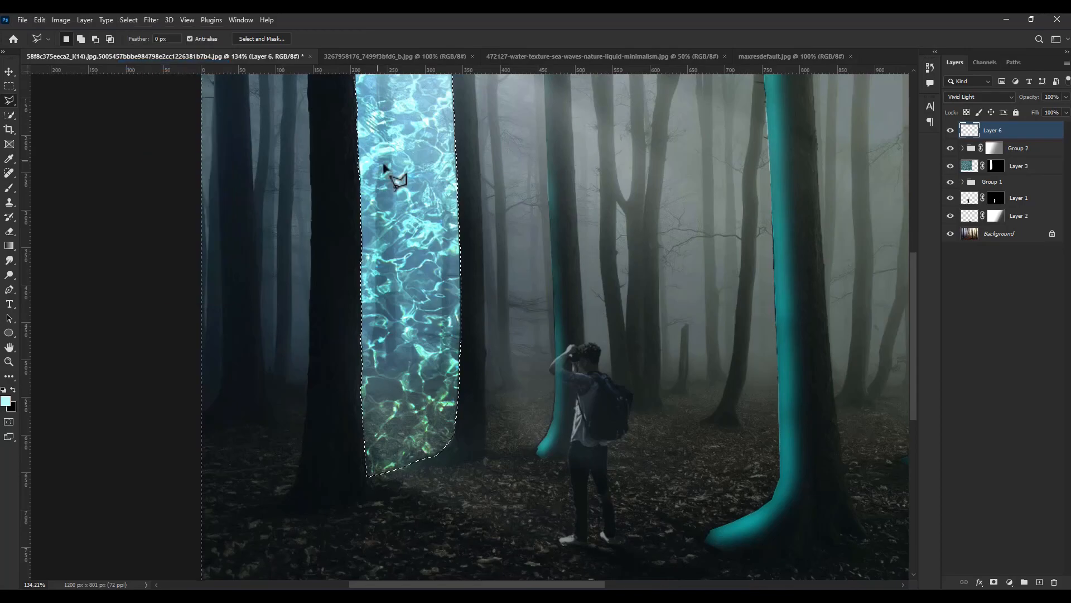
click(10, 187)
drag(363, 249, 358, 76)
key(ctrl+z)
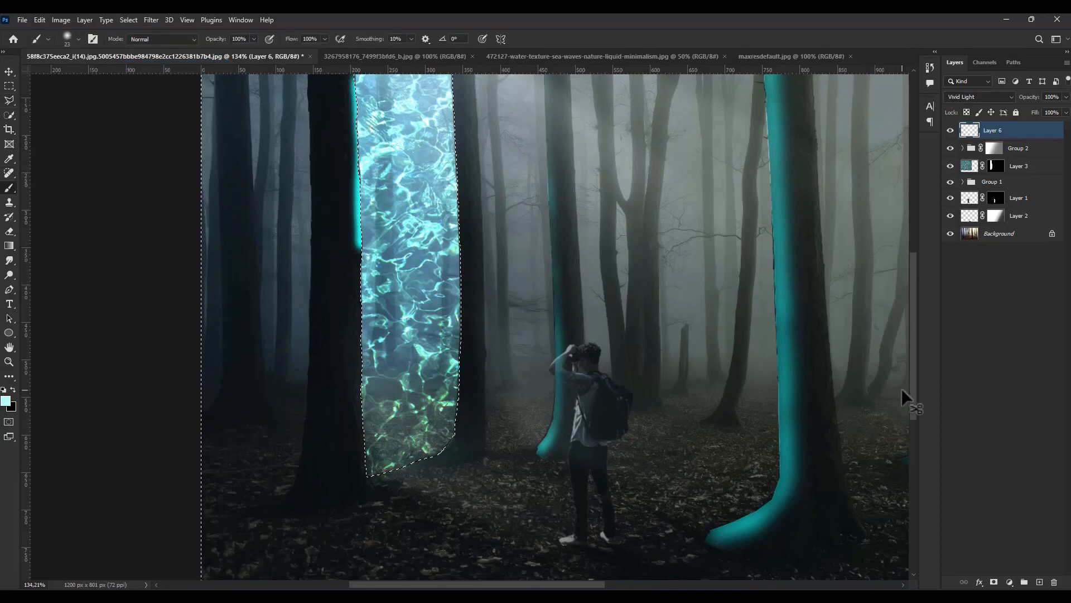
key(ctrl+z)
Create a new layer above Layer 6 and brush light cyan along both outer edges of the portal
click(1039, 582)
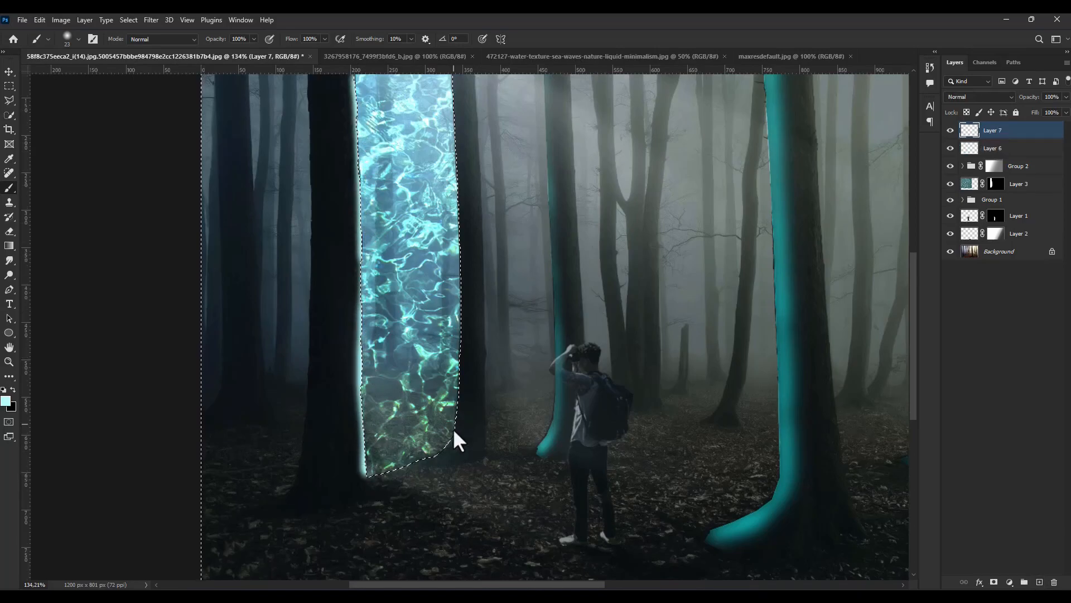
drag(453, 384, 453, 275)
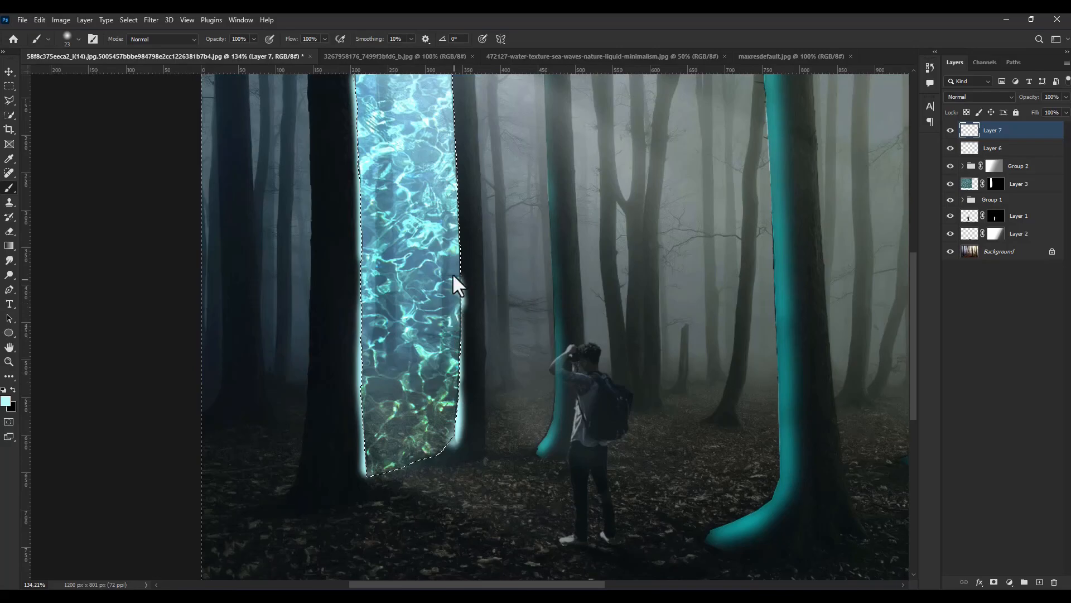
drag(448, 70, 446, 153)
key(ctrl+z)
scroll(447, 144, down, 4)
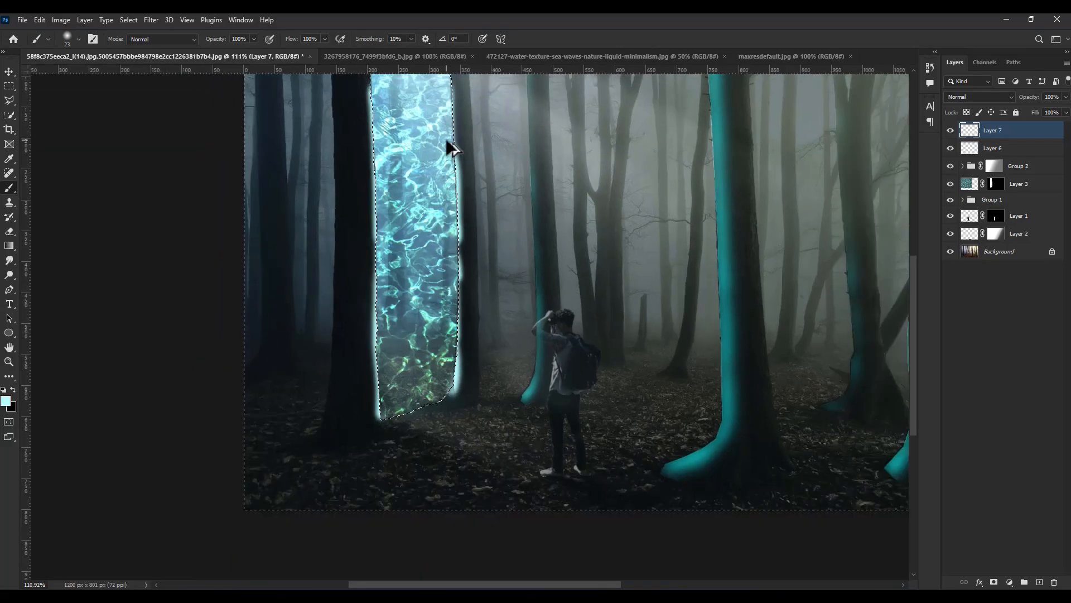
scroll(444, 145, up, 3)
drag(445, 136, 449, 250)
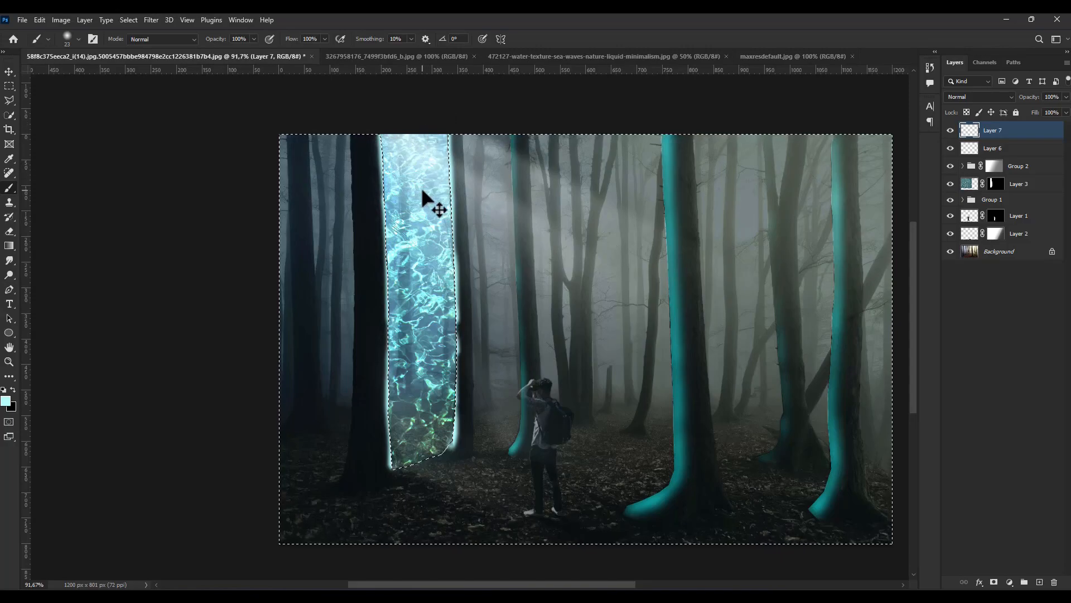
Deselect and apply a Gaussian Blur of 22.2 pixels to the portal edge glow on Layer 7
key(ctrl+d)
scroll(421, 229, down, 2)
click(151, 19)
mouse_move(168, 167)
click(313, 216)
drag(825, 318, 842, 317)
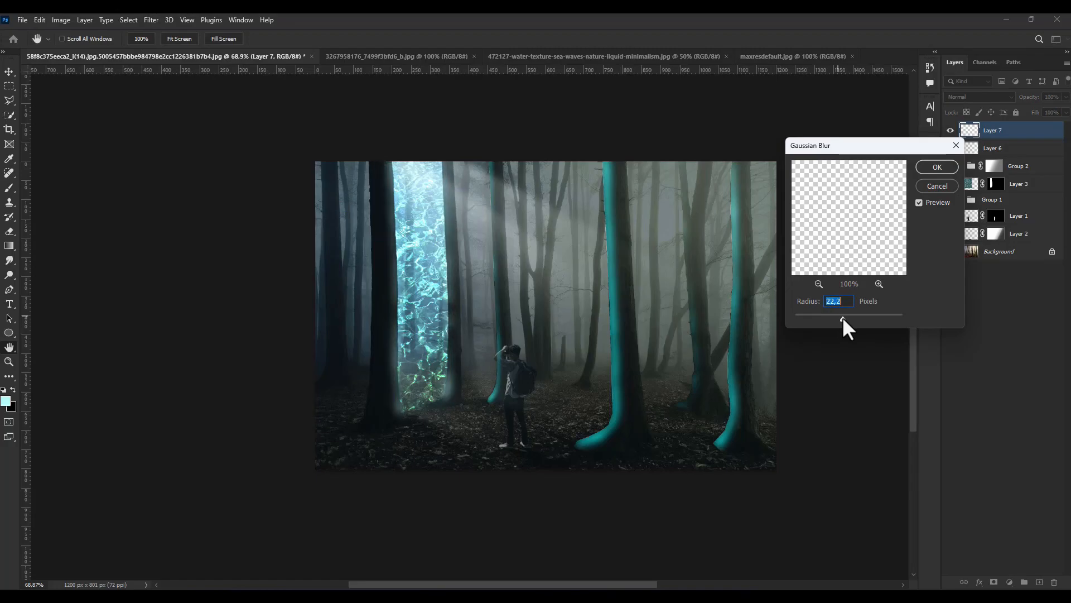
click(951, 163)
Set the blending mode of the trunk glow layer, Layer 6, to Hard Mix
click(970, 154)
click(979, 97)
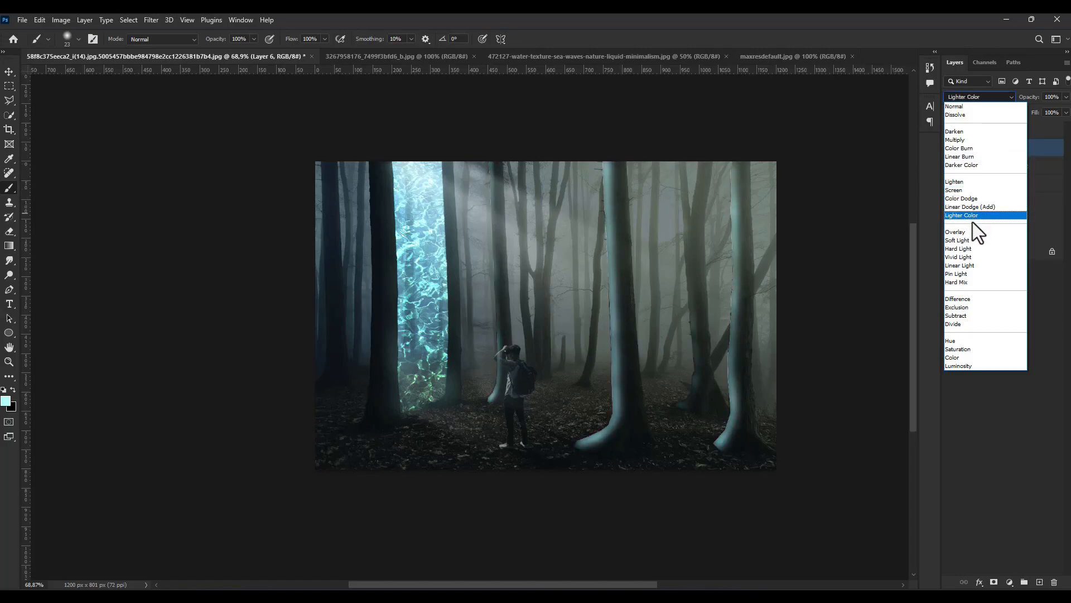
click(973, 280)
Try a Levels adjustment on Layer 6 with a midtone input of 0.71 and a highlight input of 214
click(64, 20)
mouse_move(140, 49)
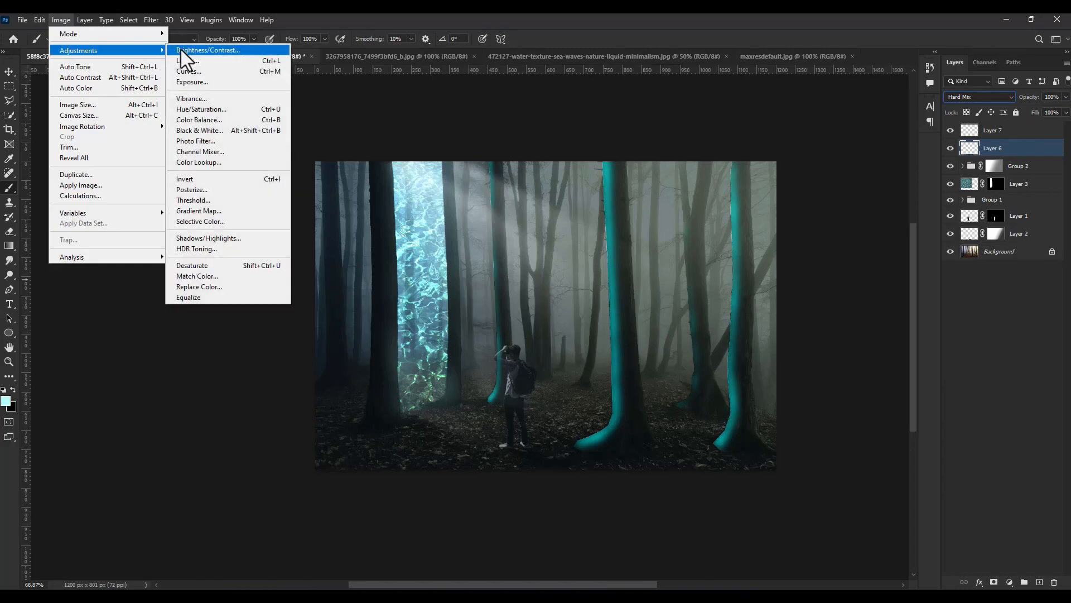
click(201, 61)
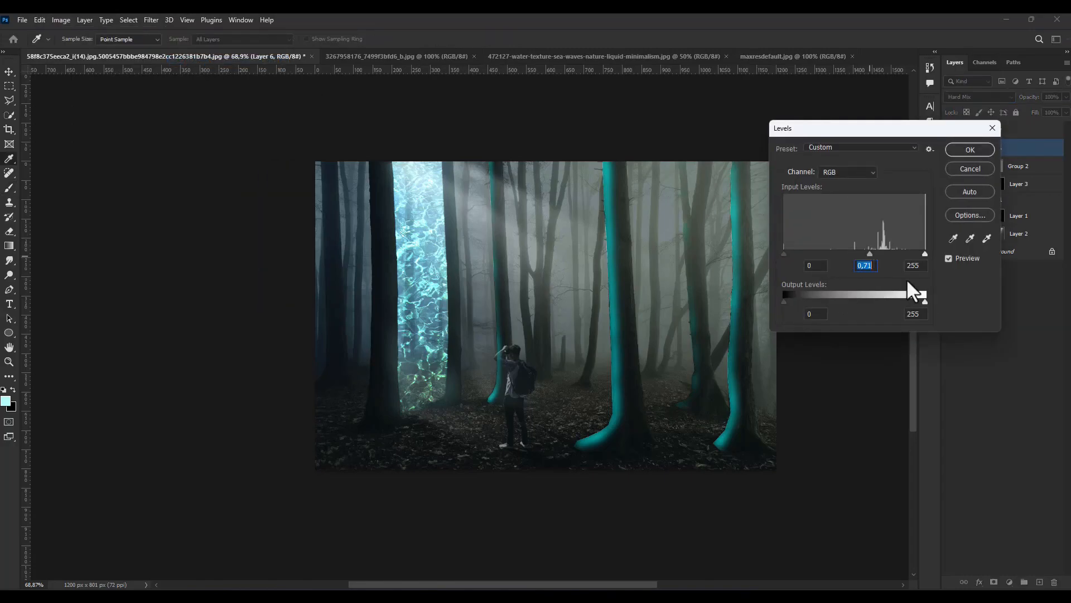
drag(891, 254, 902, 253)
click(967, 170)
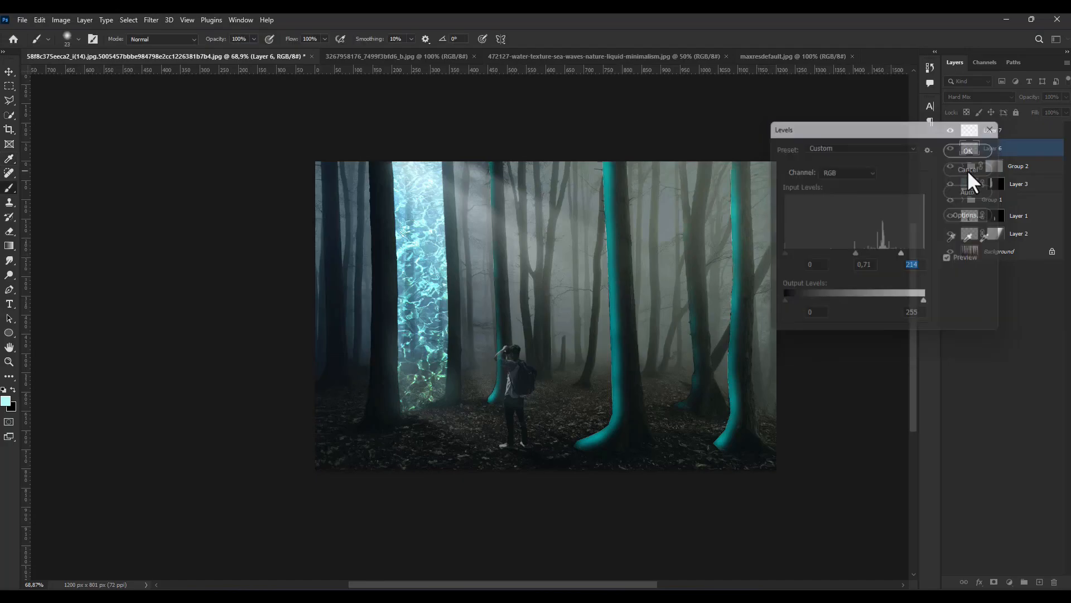
Try a Brightness/Contrast adjustment on Layer 6 with brightness 67
click(61, 20)
mouse_move(81, 47)
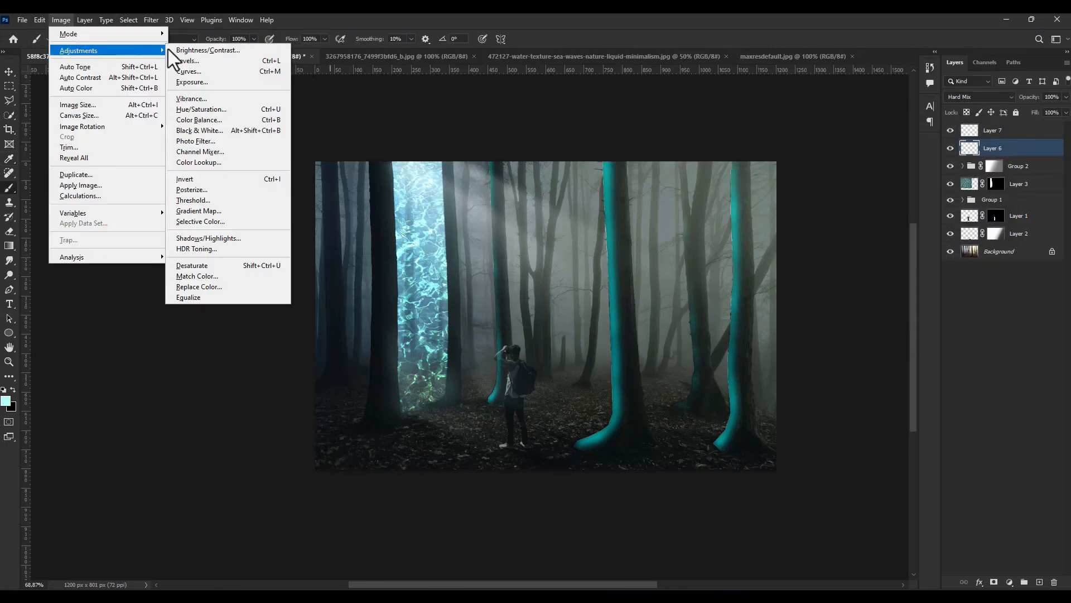
click(205, 49)
click(529, 192)
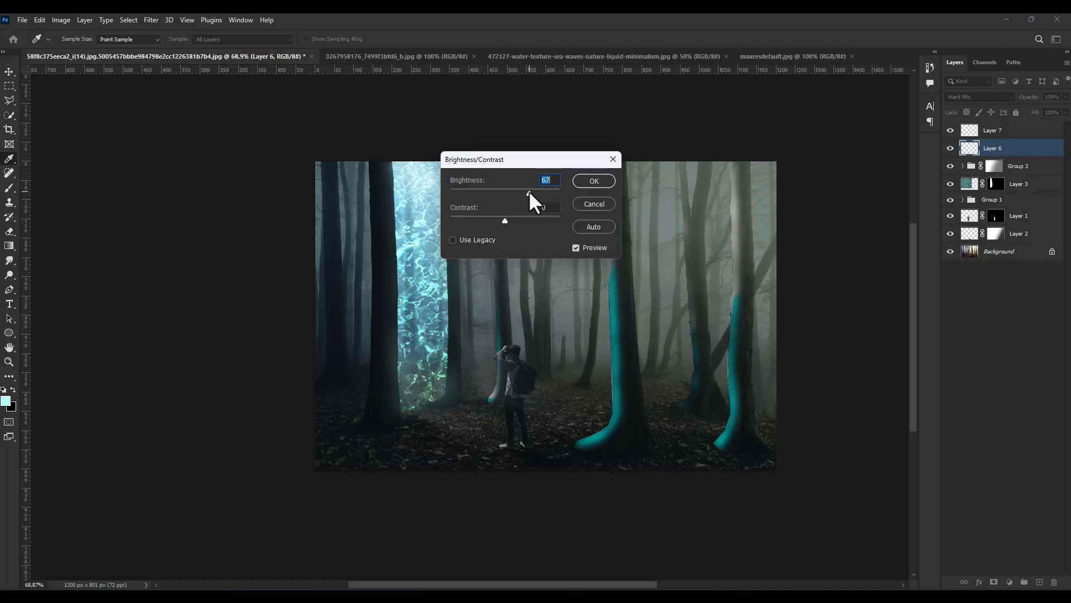
click(596, 205)
Set Layer 6's blending mode to Hard Light and apply a light Gaussian Blur to the trunk glow
click(978, 98)
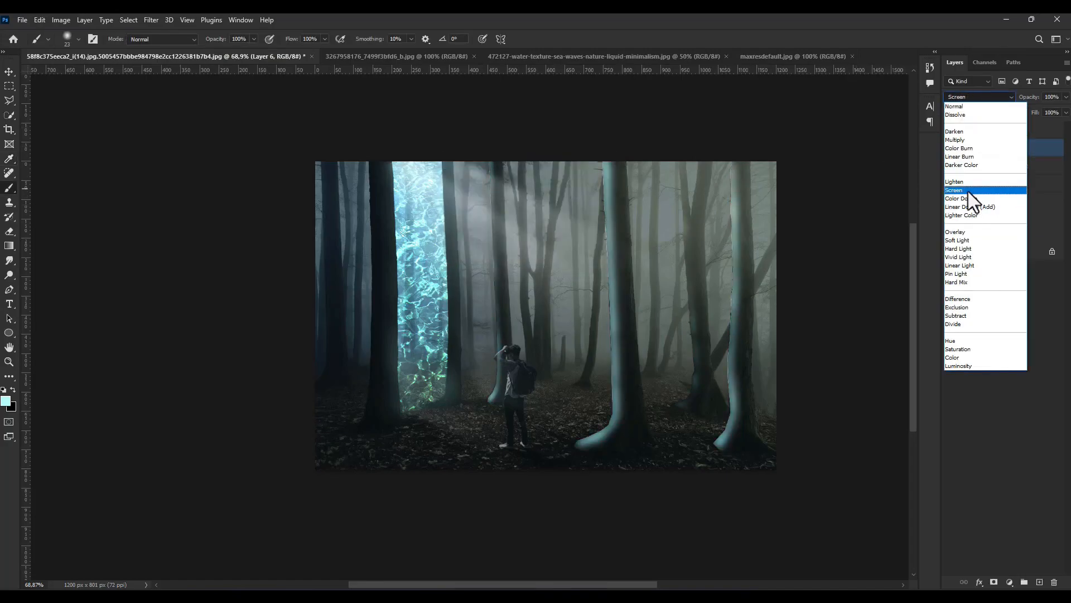
click(962, 248)
click(151, 19)
mouse_move(200, 162)
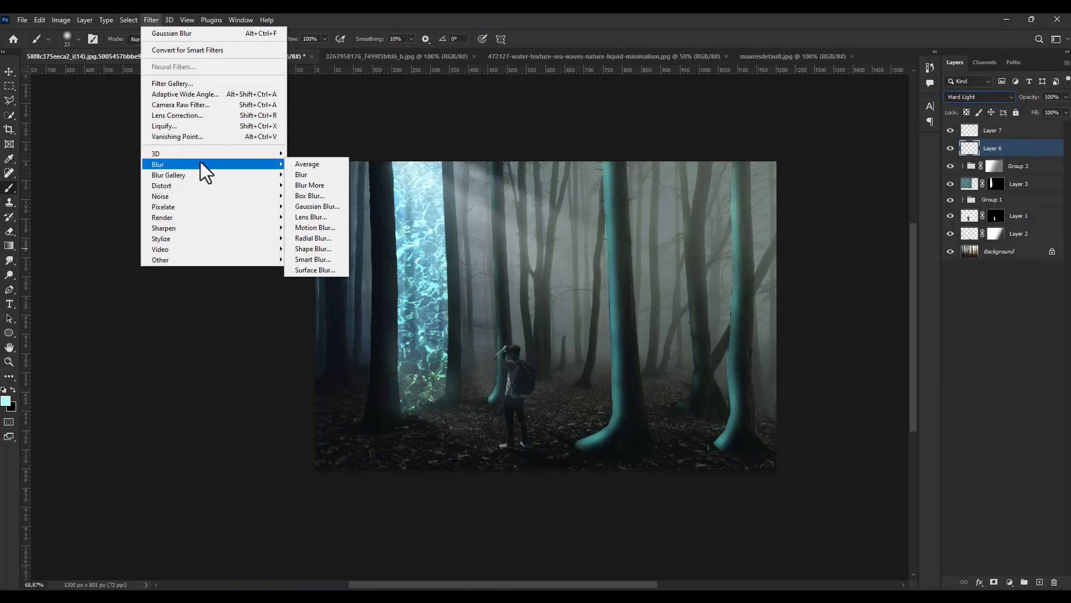
click(322, 207)
drag(818, 318, 799, 318)
click(937, 167)
key(v)
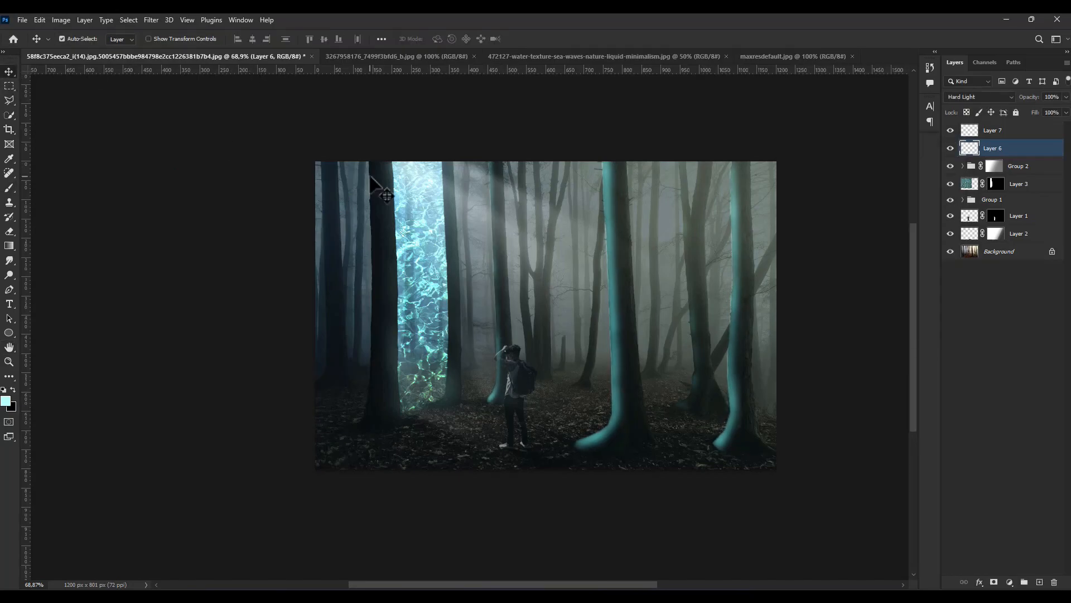
Lower the opacity of the trunk glow layer, Layer 6, to 24%
click(1030, 110)
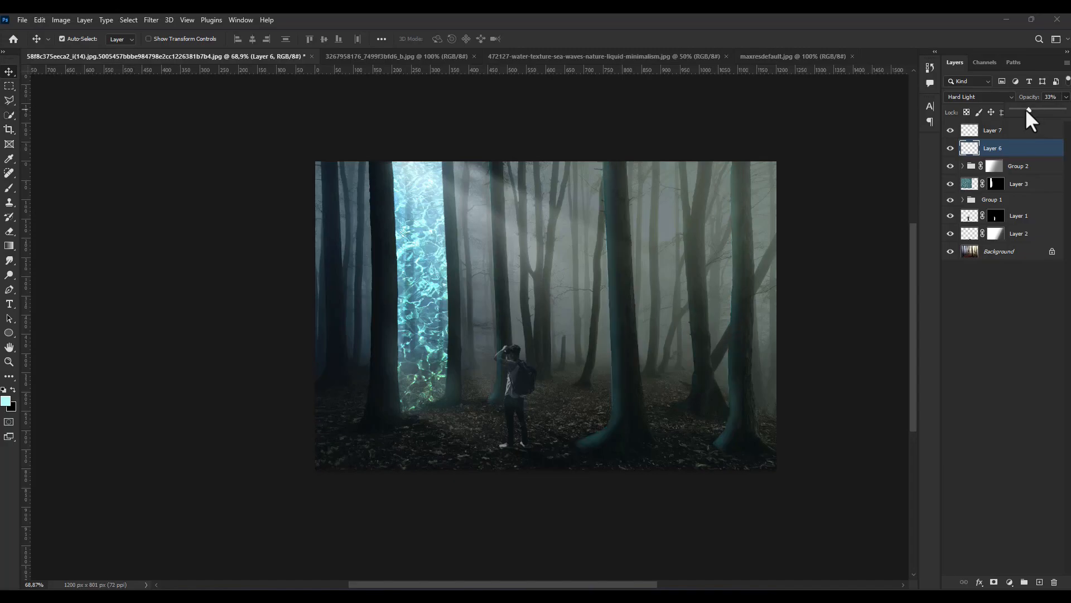
key(ctrl+minus)
key(ctrl+minus)
key(ctrl+minus)
key(ctrl+minus)
key(ctrl+plus)
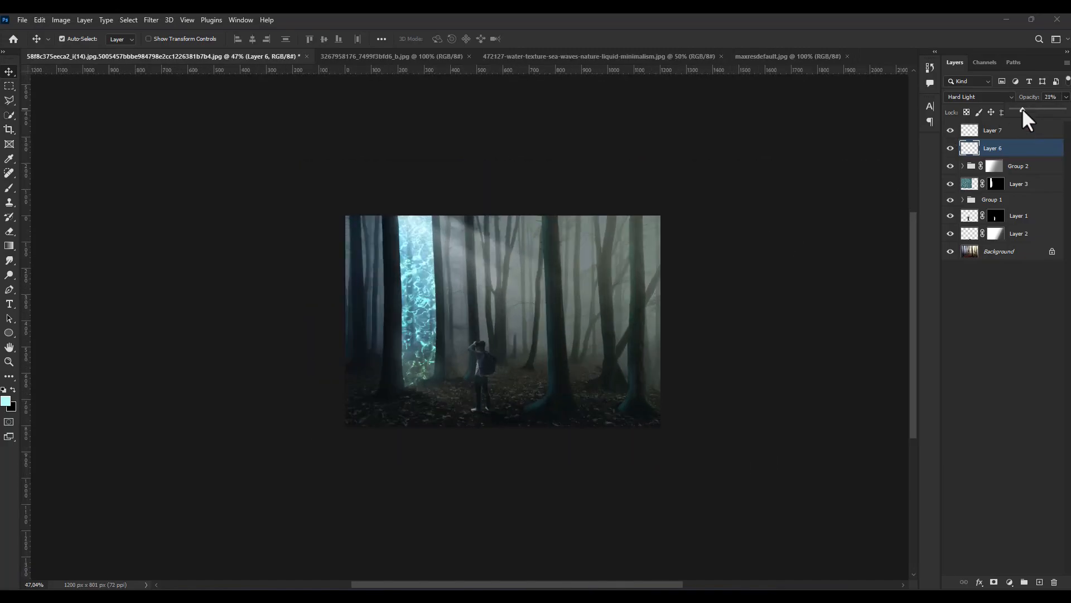
scroll(556, 365, up, 3)
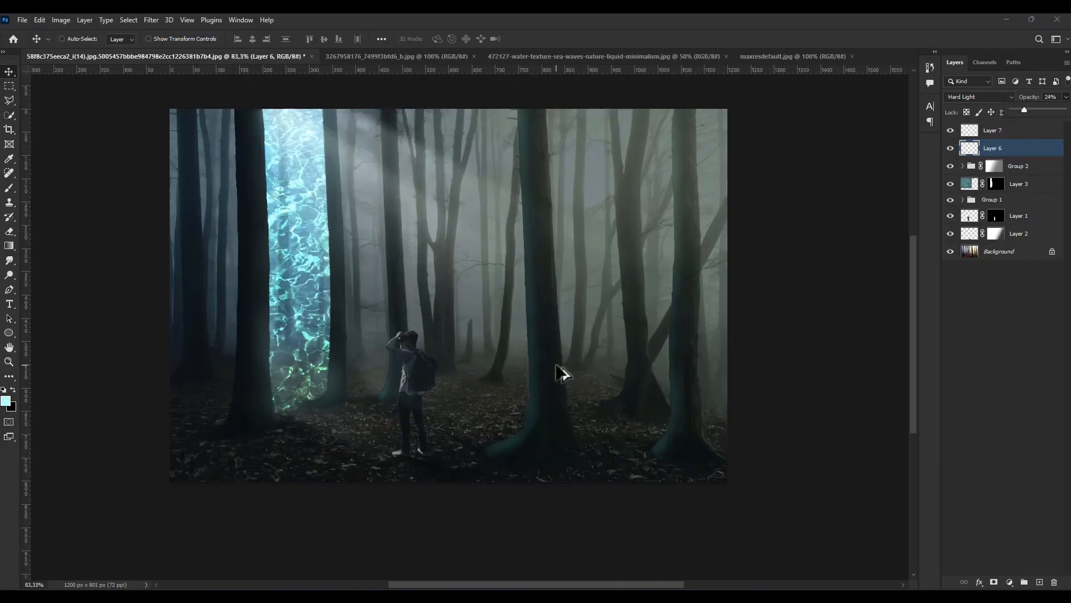
scroll(567, 363, down, 4)
scroll(446, 346, up, 2)
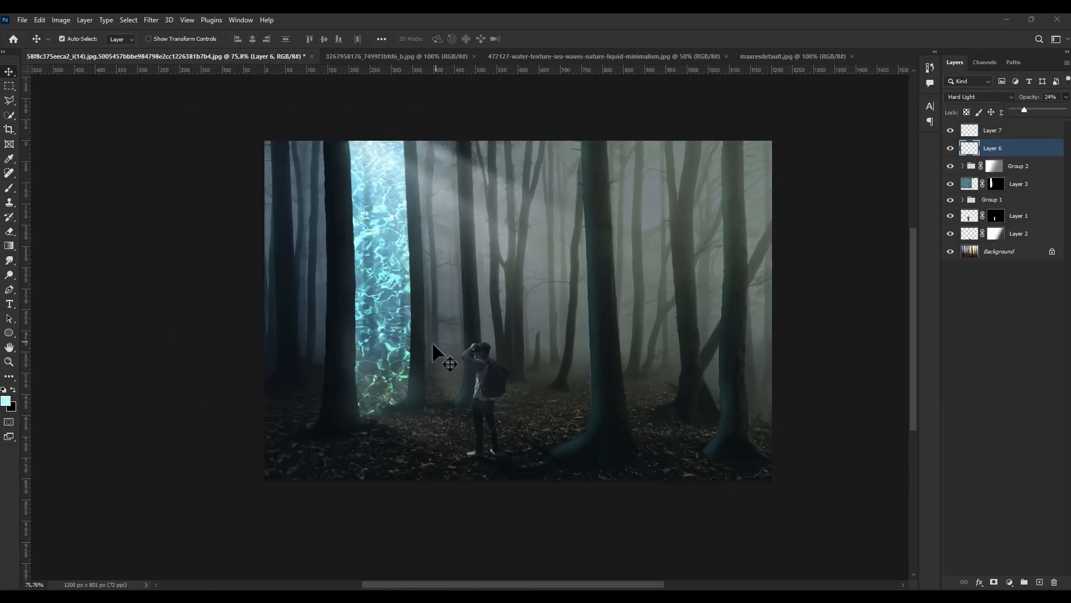
scroll(433, 343, up, 2)
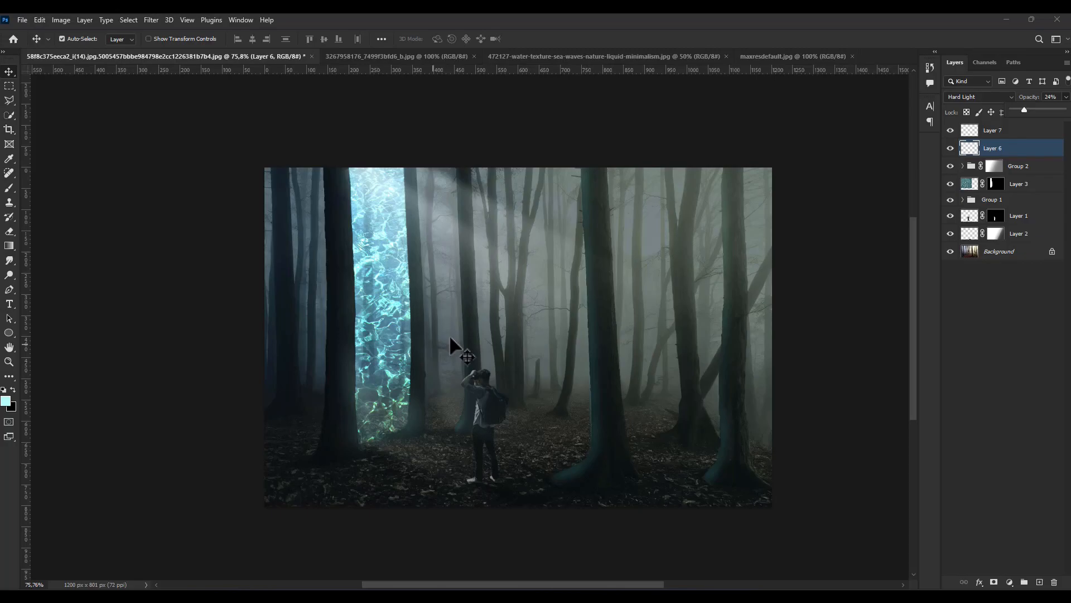
Touch up Layer 3's mask along the portal's right edge using a small white brush at 43% flow
click(994, 184)
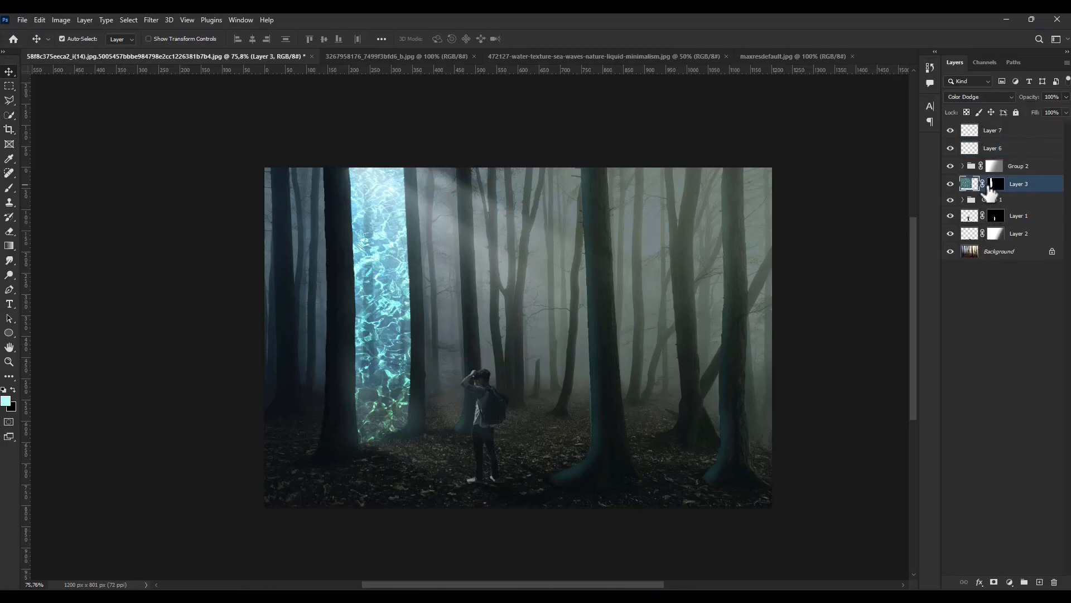
click(9, 187)
click(4, 389)
scroll(397, 276, up, 3)
key(shift+6)
key(shift+1)
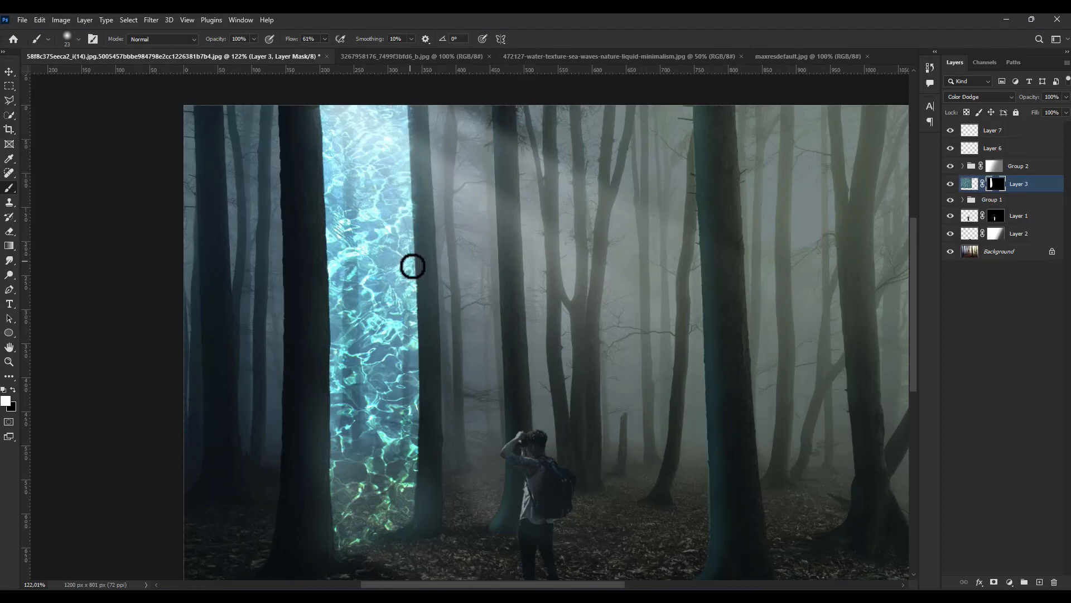
click(324, 39)
click(315, 51)
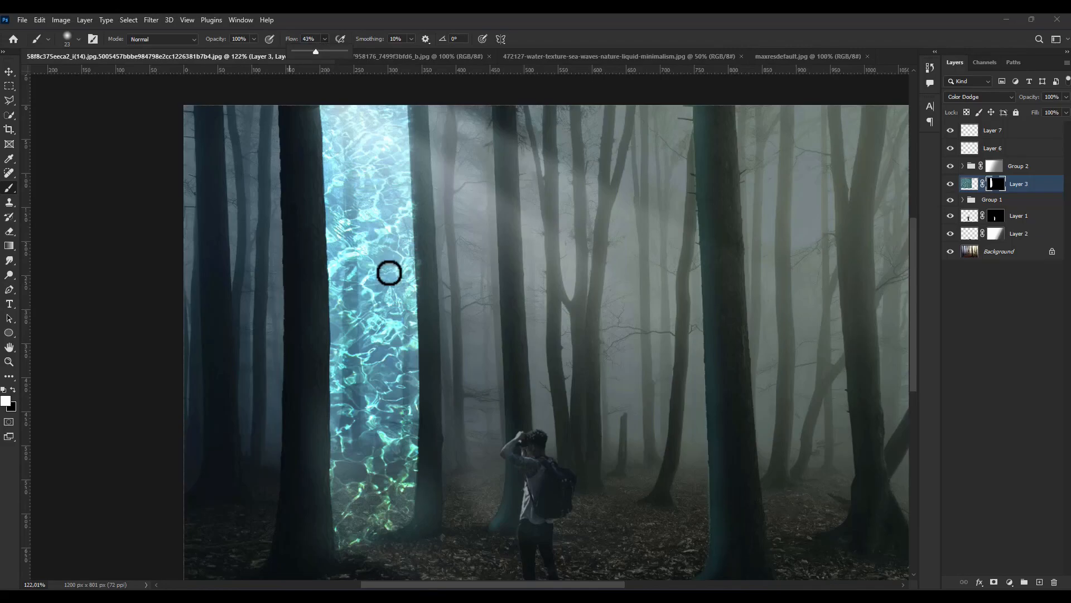
click(413, 293)
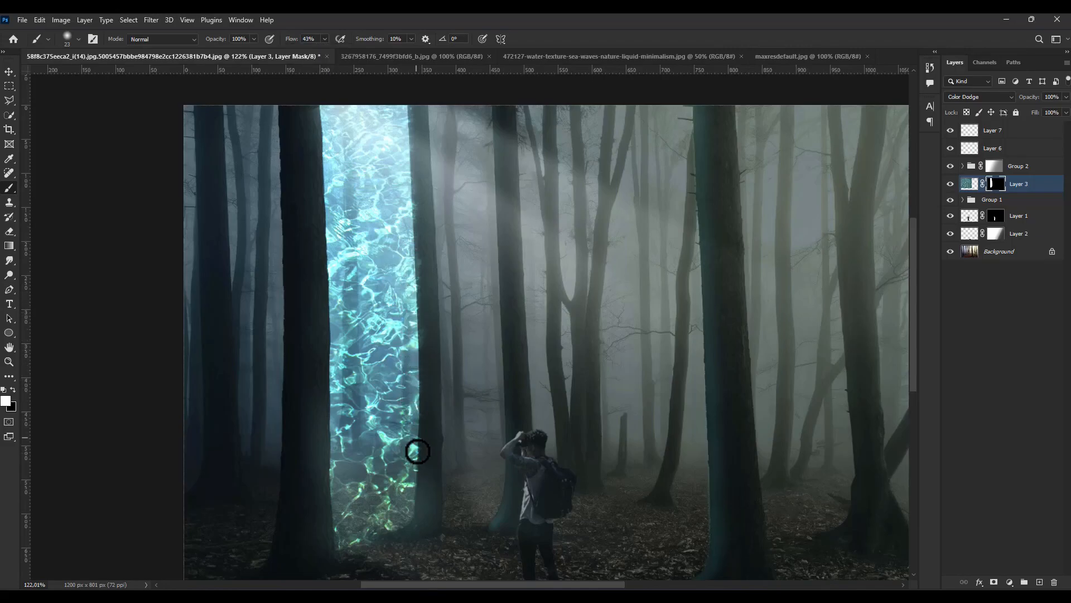
scroll(457, 394, down, 6)
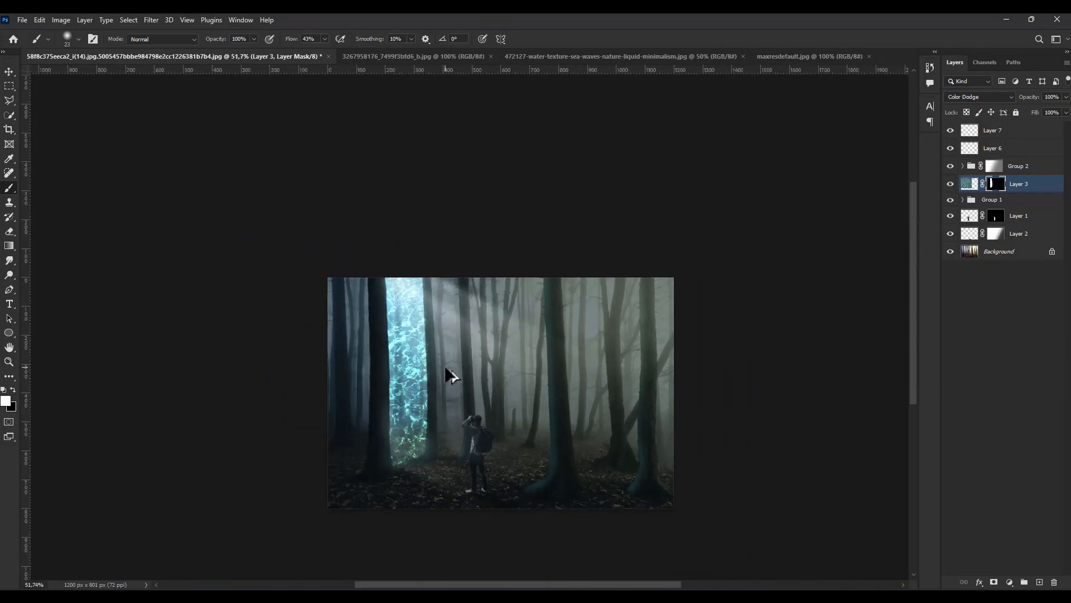
scroll(481, 345, up, 2)
scroll(481, 344, up, 1)
scroll(454, 296, down, 1)
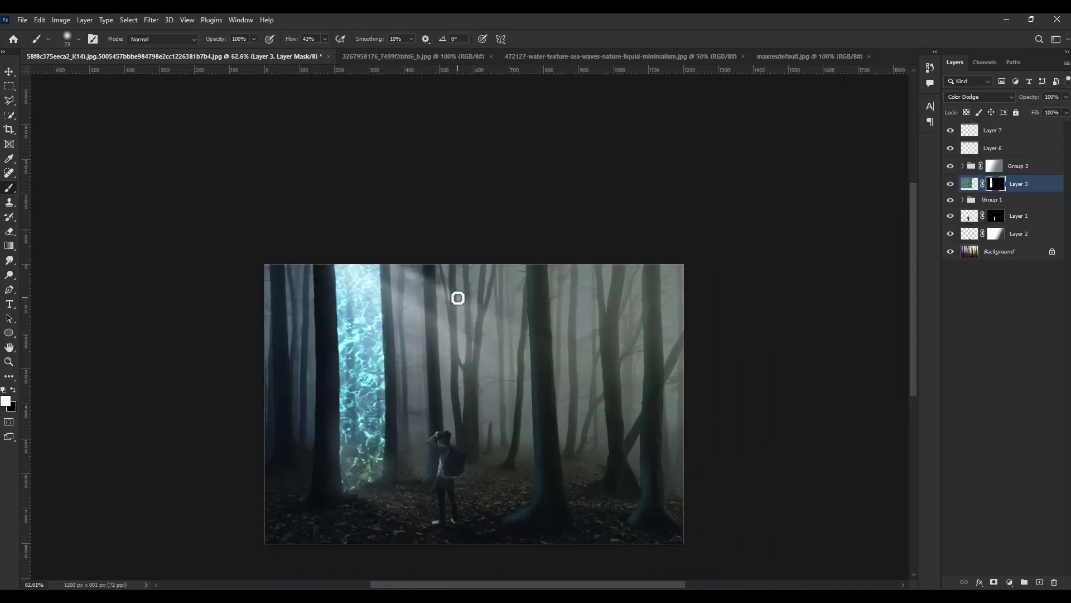
Paint a cyan light path on a new layer from the portal's base past the man's feet and place it below Layer 1
click(998, 130)
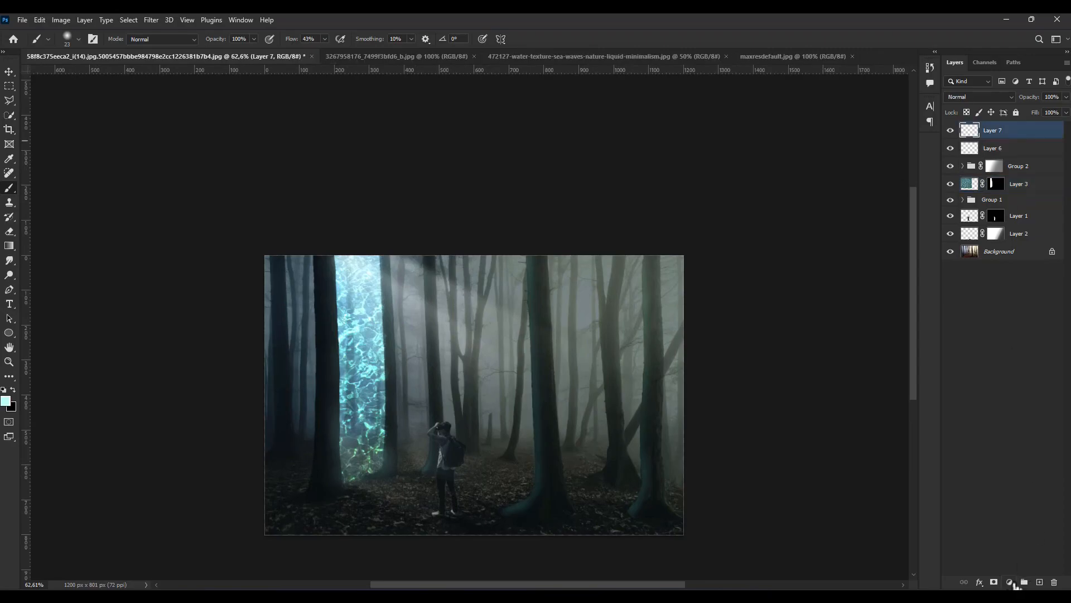
click(1039, 581)
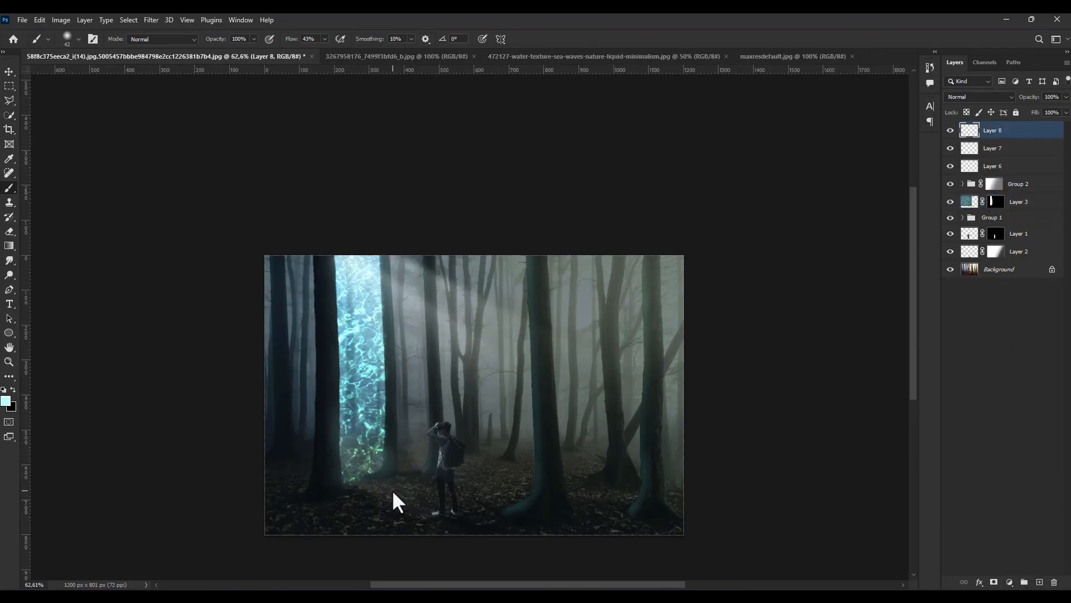
mouse_move(370, 490)
mouse_down()
mouse_move(398, 489)
mouse_move(437, 523)
mouse_move(520, 527)
mouse_up()
drag(995, 131, 994, 241)
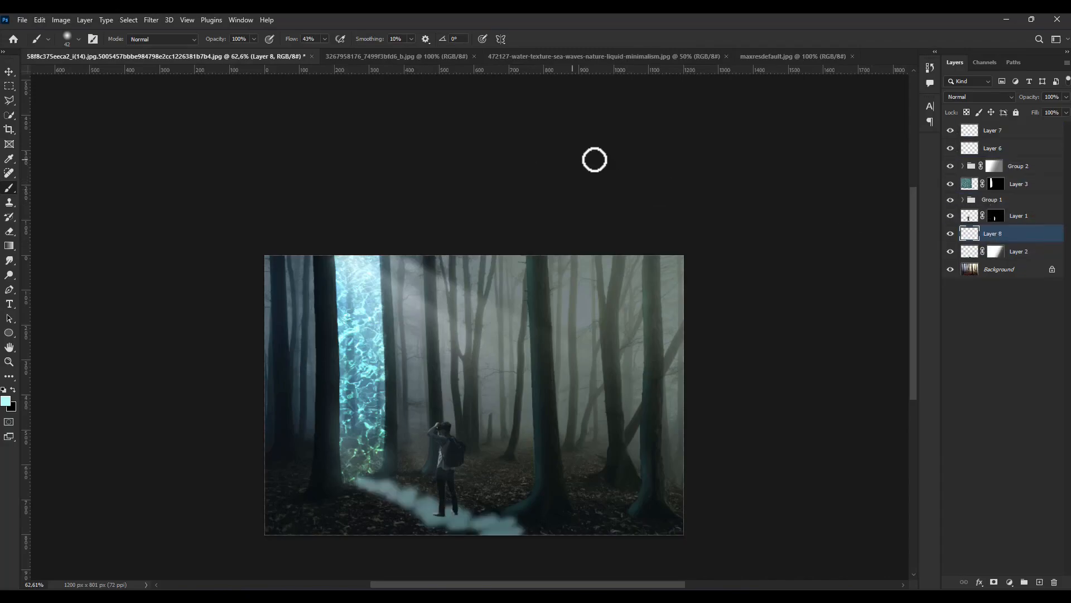
Soften the painted light path with a Gaussian Blur of 45.6 pixels
click(159, 19)
mouse_move(172, 160)
click(312, 207)
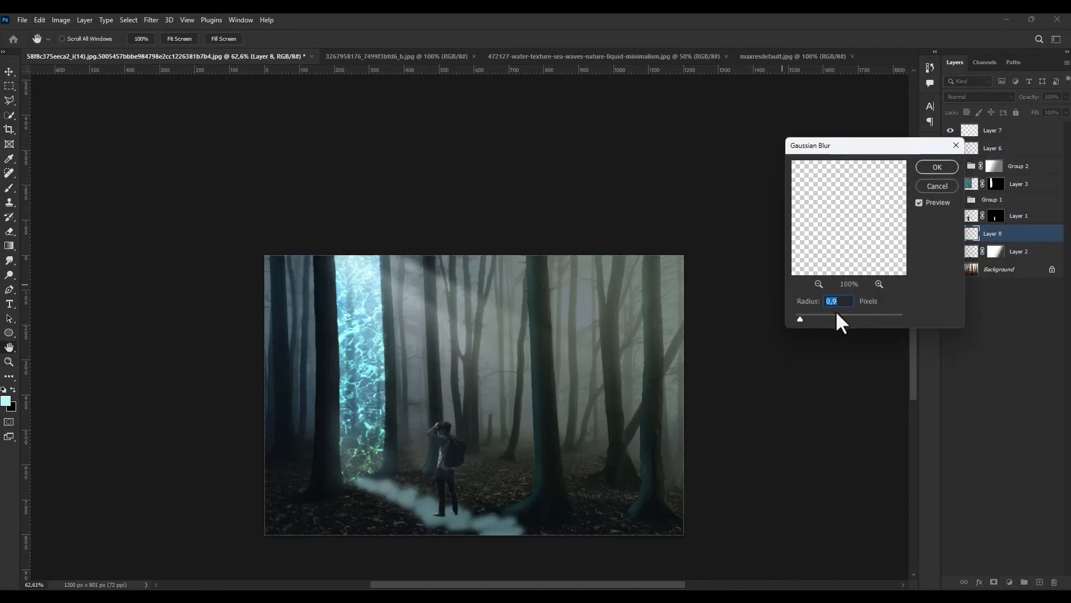
drag(836, 311, 863, 319)
click(937, 167)
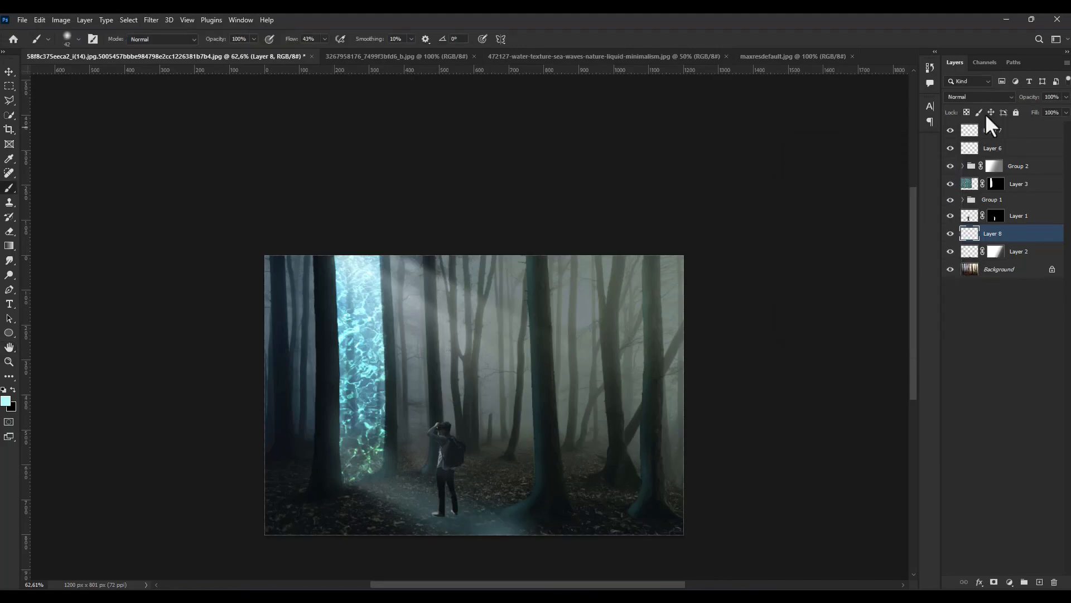
Set Layer 8's blending mode to Linear Light and move it below Layer 2
click(979, 96)
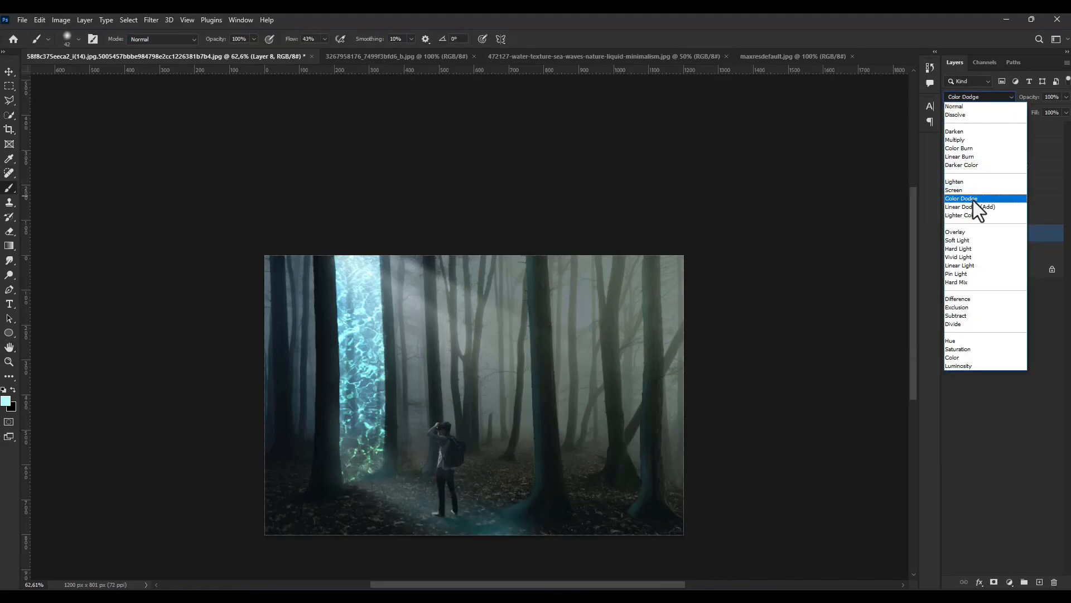
click(978, 266)
drag(1000, 256, 1002, 264)
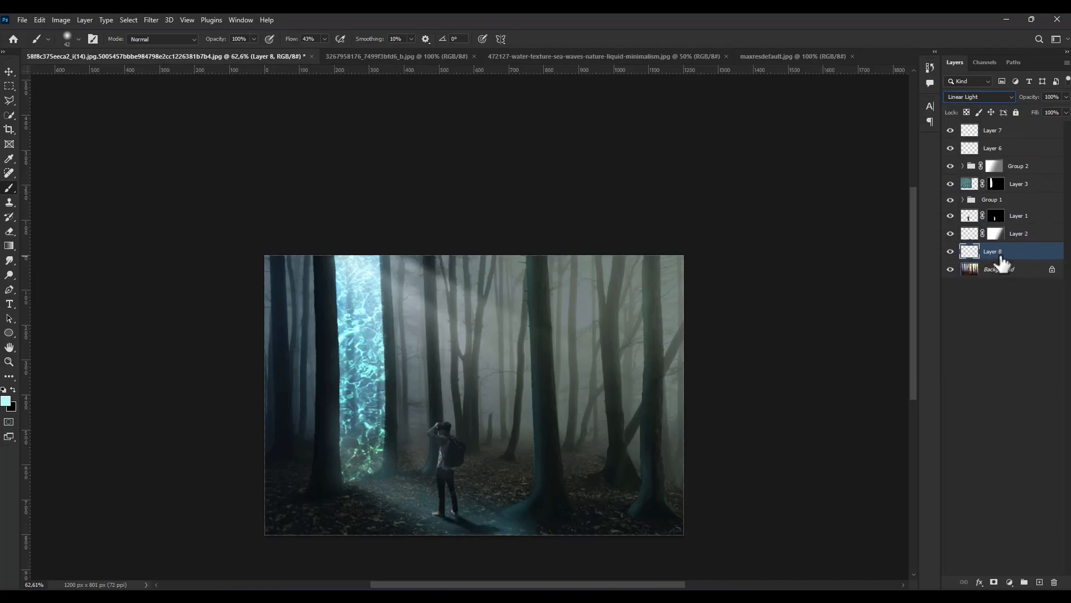
Apply a Motion Blur to Layer 8 with an angle of 0° and a distance of 295 pixels
click(151, 20)
mouse_move(184, 158)
click(349, 220)
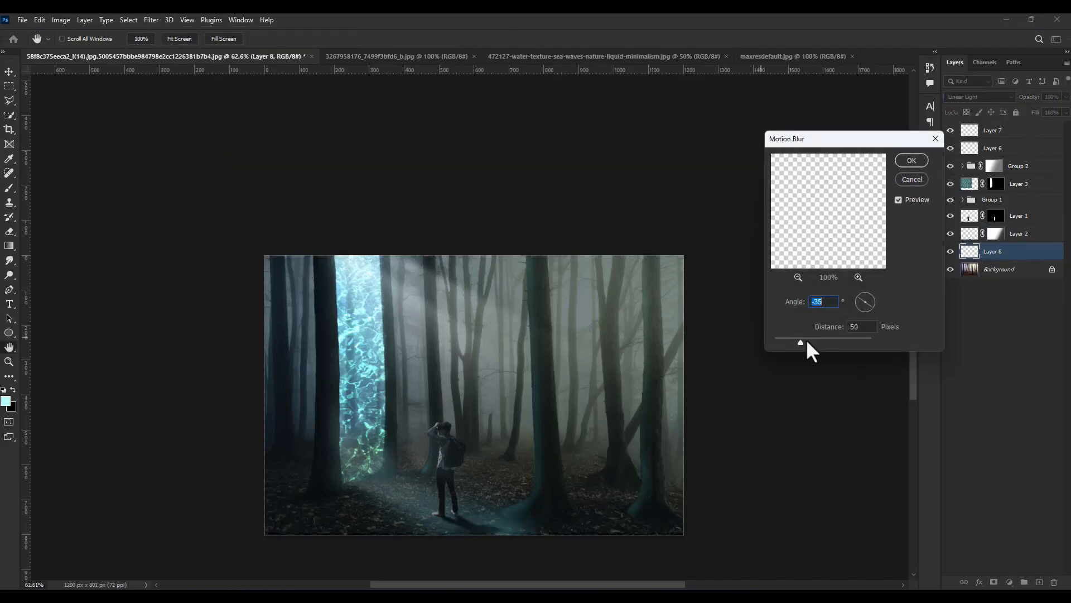
drag(841, 343, 842, 340)
click(871, 302)
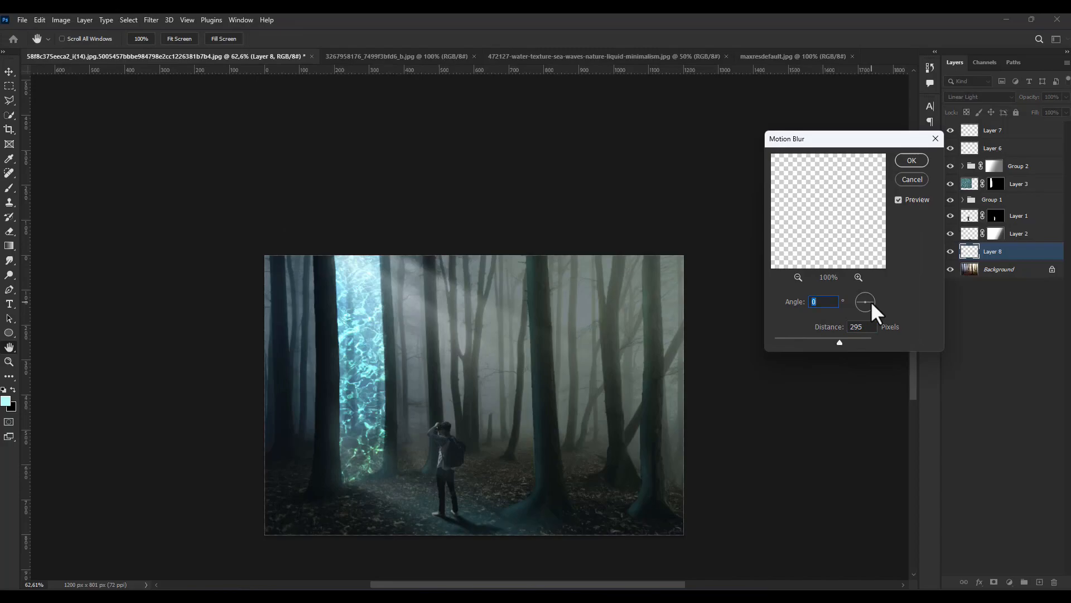
click(903, 164)
scroll(487, 331, down, 9)
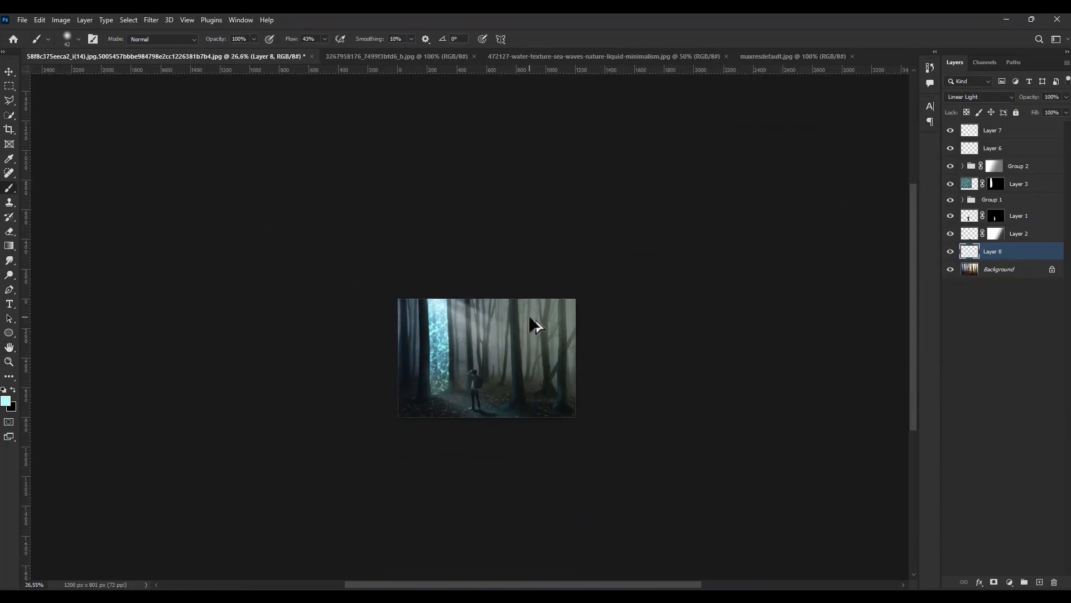
scroll(482, 403, up, 11)
scroll(453, 403, up, 2)
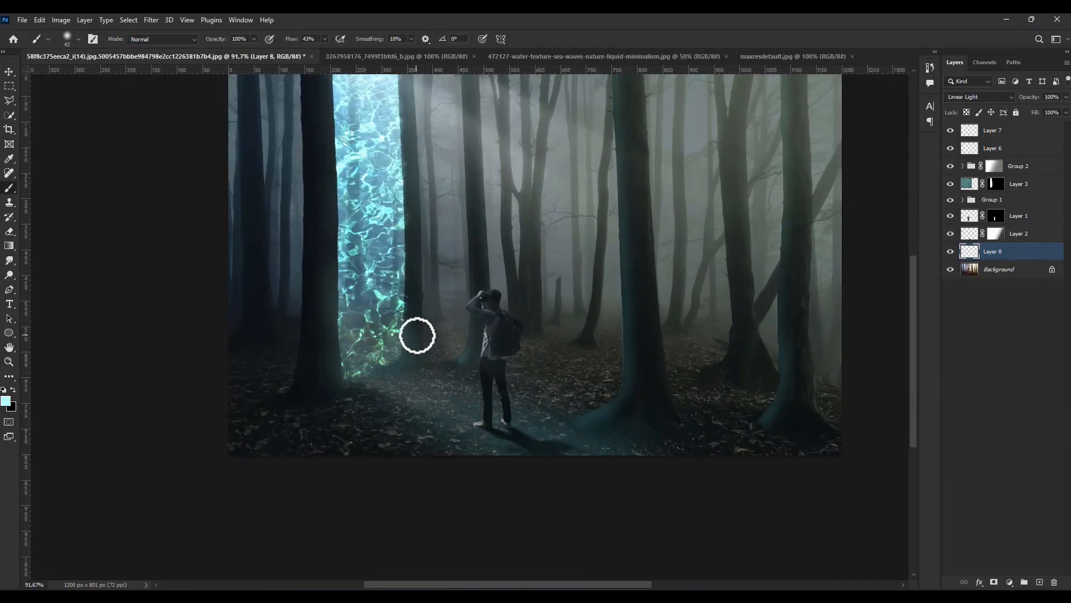
On a new layer, outline a polygonal patch of ground from the portal's base to the image's lower edge and fill it with white
click(1037, 580)
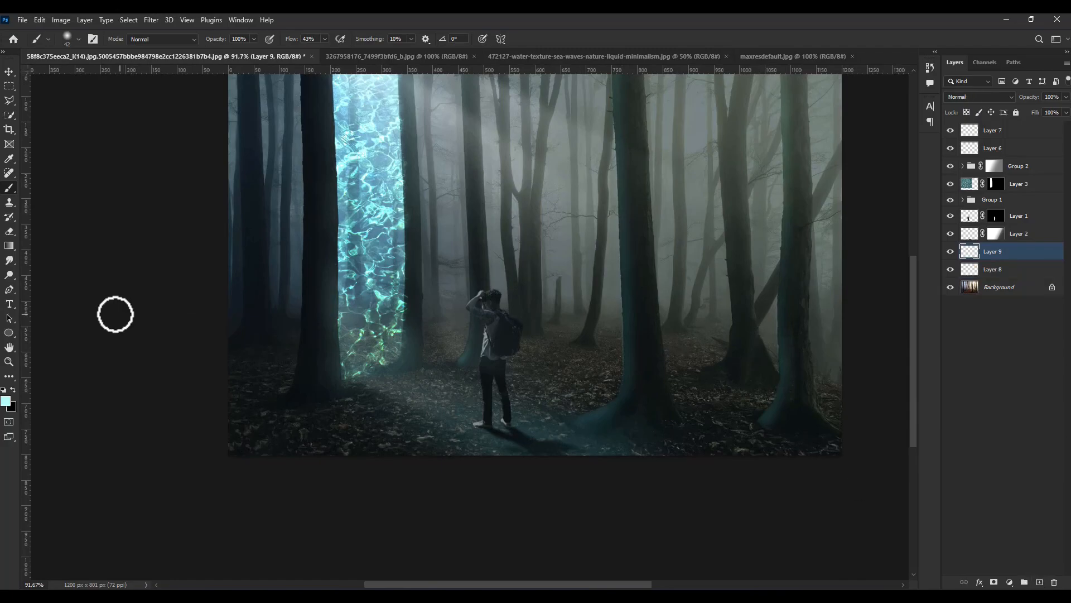
key(l)
click(342, 385)
click(363, 457)
click(746, 459)
click(403, 356)
click(343, 372)
click(11, 242)
click(38, 256)
click(81, 190)
click(7, 75)
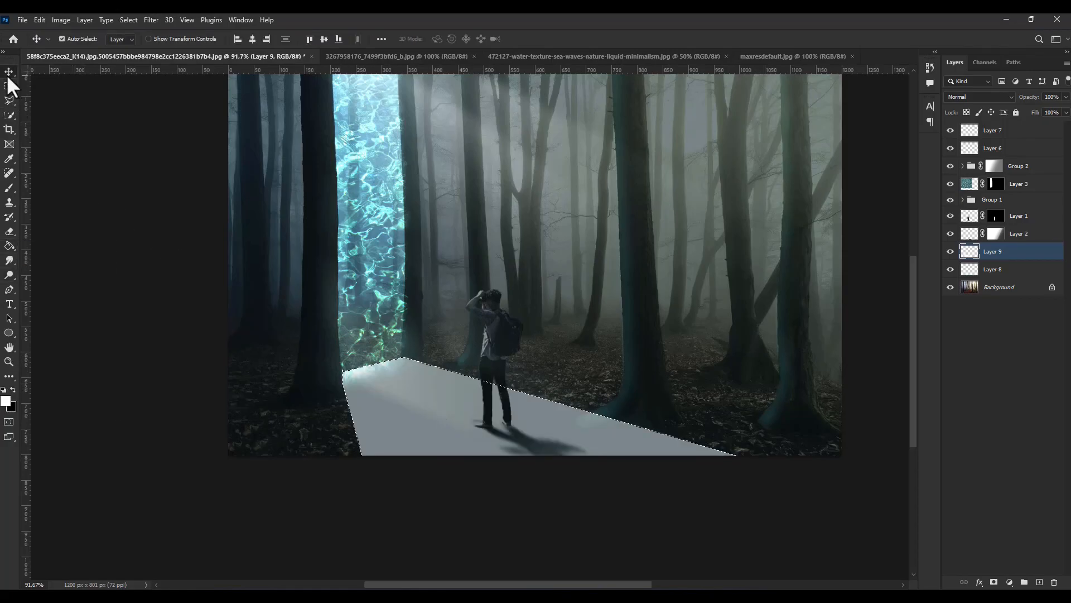
Set the white ground patch to Soft Light, deselect it, and soften it with a Gaussian Blur
click(988, 97)
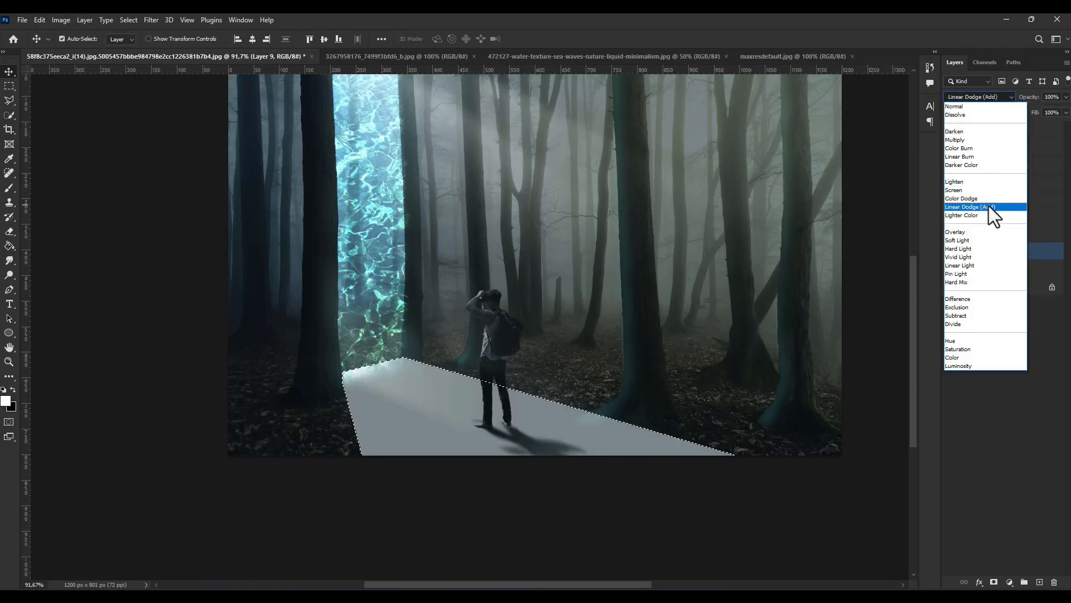
click(978, 239)
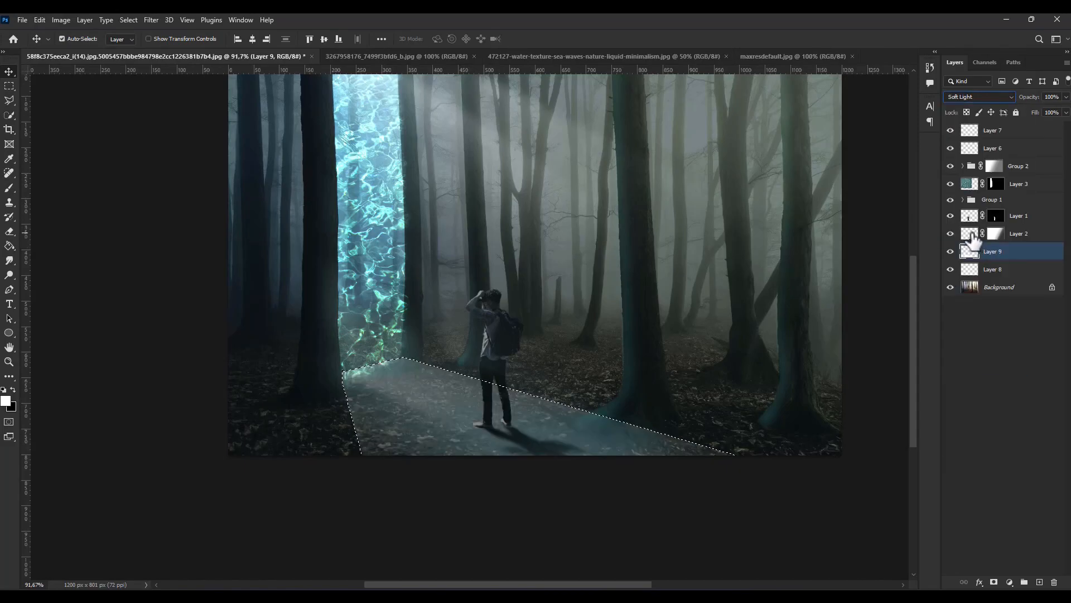
key(ctrl+d)
click(151, 20)
mouse_move(200, 159)
click(304, 208)
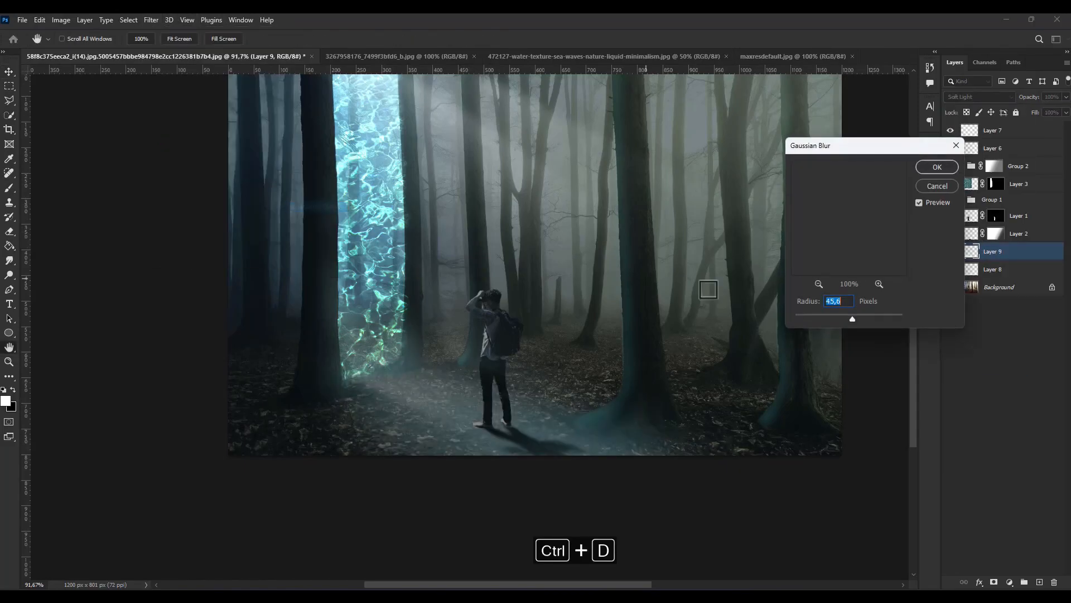
click(936, 167)
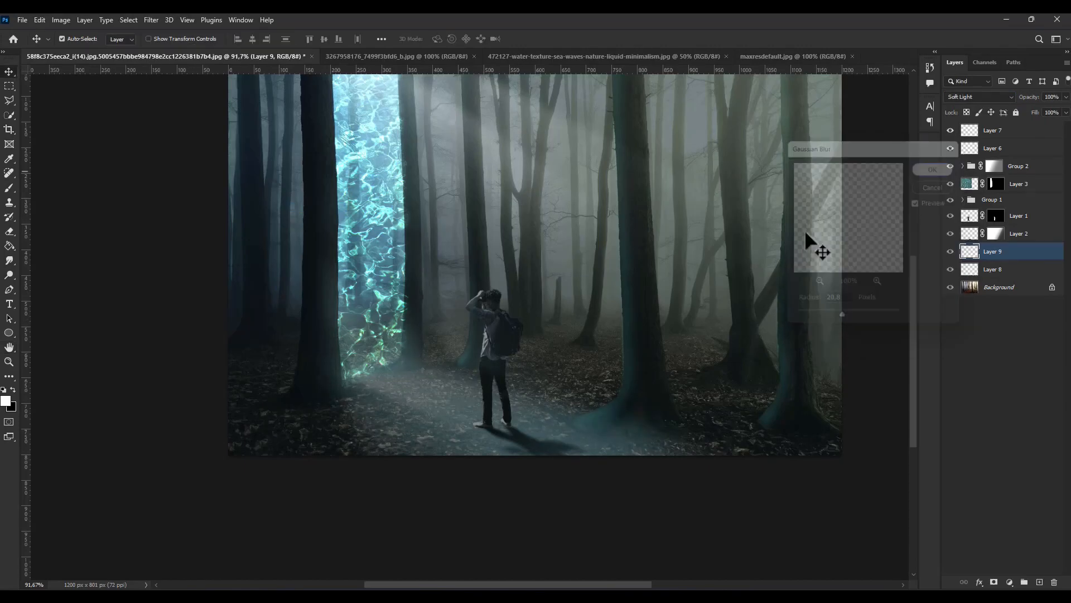
scroll(689, 304, down, 5)
scroll(668, 324, up, 3)
Add a mask to Layer 9 and paint black on it with a 373-pixel soft brush to fade the ground light
click(993, 582)
key(b)
key(bracketright)
key(bracketright)
key(bracketright)
key(bracketright)
key(bracketright)
key(bracketright)
key(bracketright)
key(bracketright)
key(bracketright)
key(bracketright)
key(bracketright)
key(bracketright)
key(bracketright)
click(500, 379)
click(625, 345)
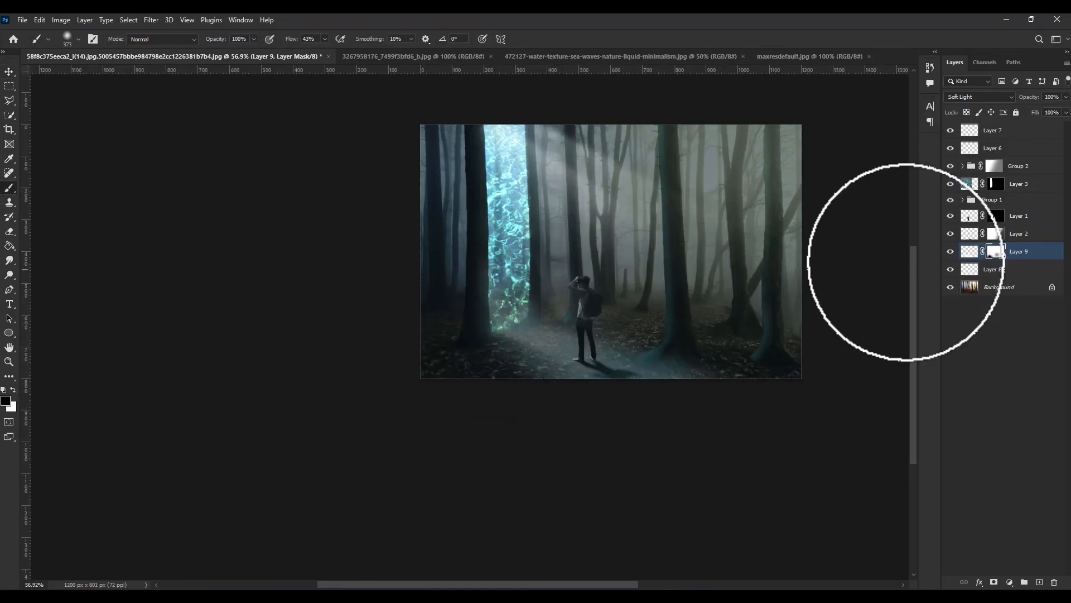
Fade Layer 9's mask with a 67% opacity linear gradient from below the man toward the portal's base
right_click(9, 245)
click(50, 246)
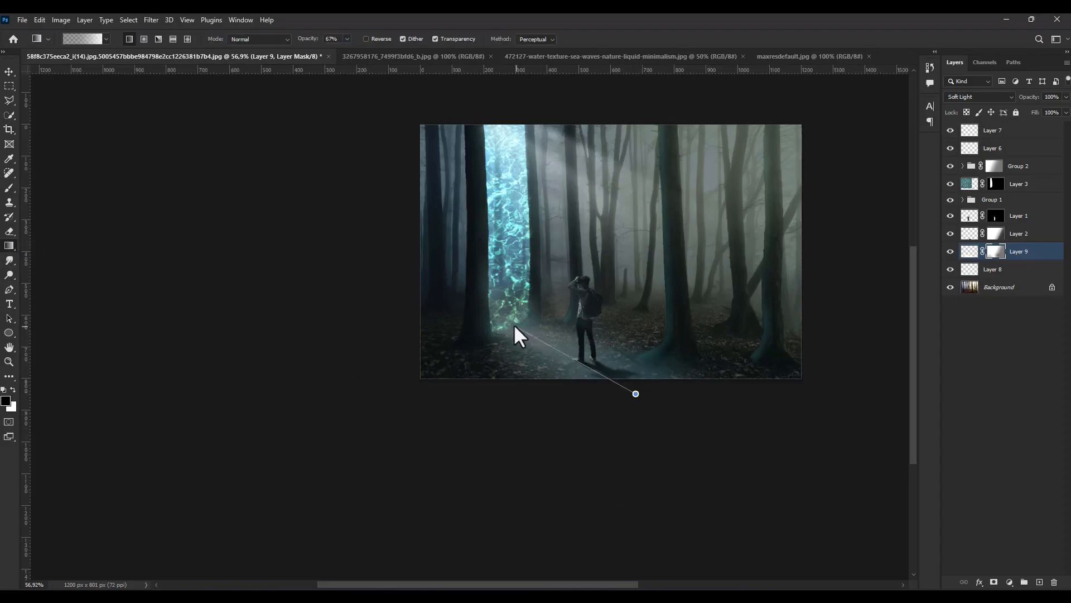
drag(514, 325, 515, 327)
Darken Layer 9's mask along the image's lower edge with the soft black brush, raising its flow to 67%
click(9, 188)
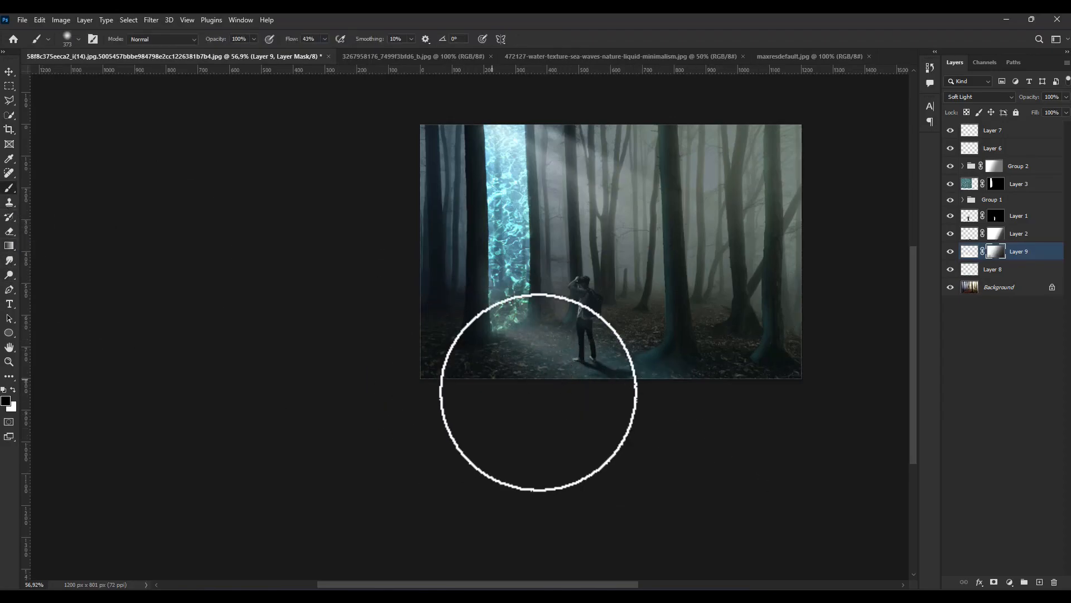
scroll(652, 401, down, 3)
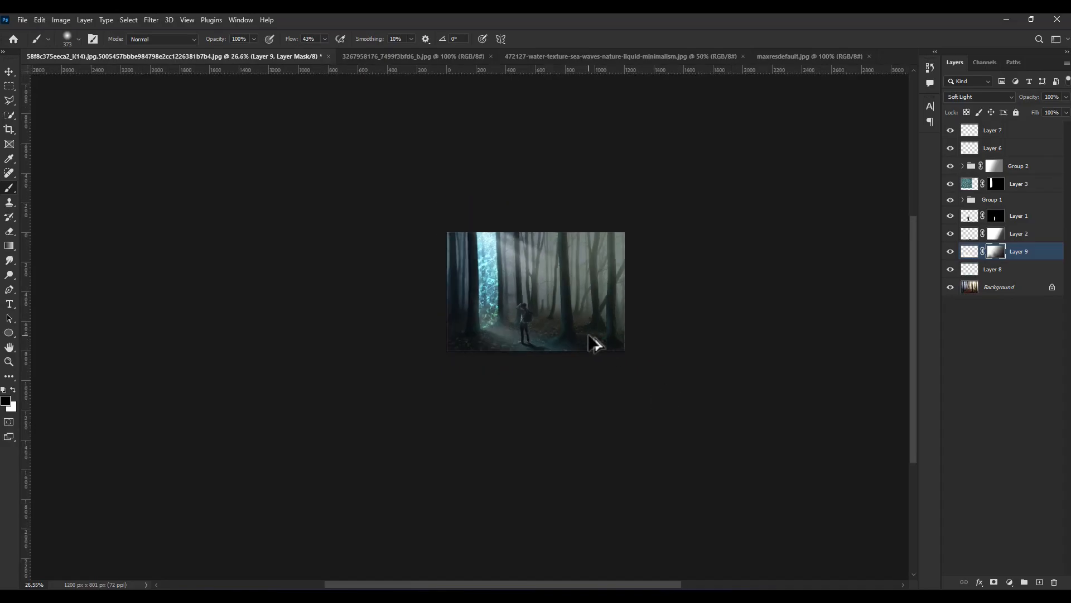
scroll(515, 342, up, 3)
click(325, 39)
click(337, 52)
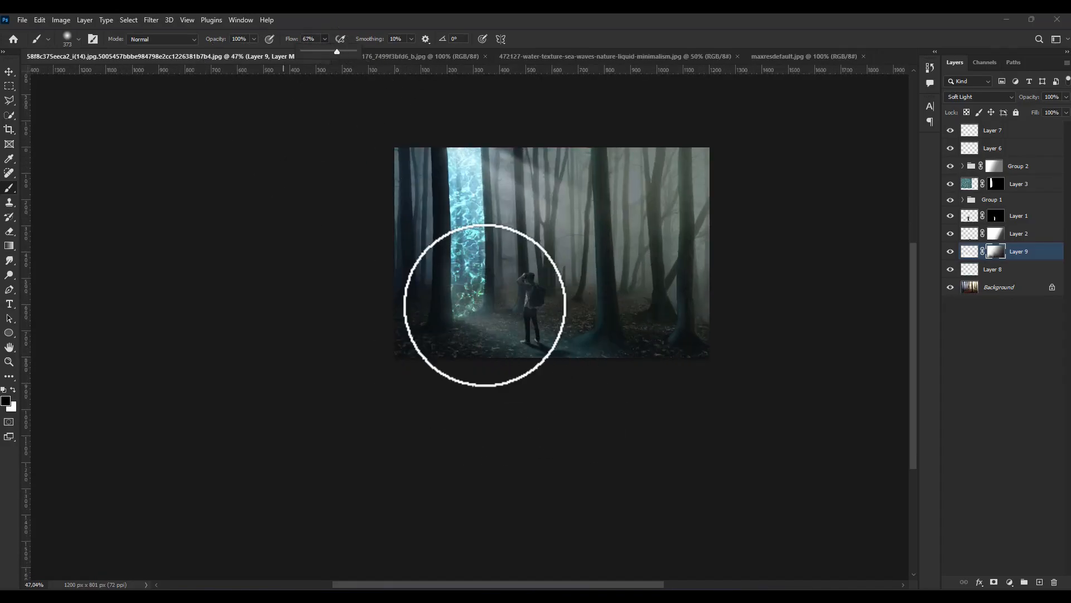
click(951, 252)
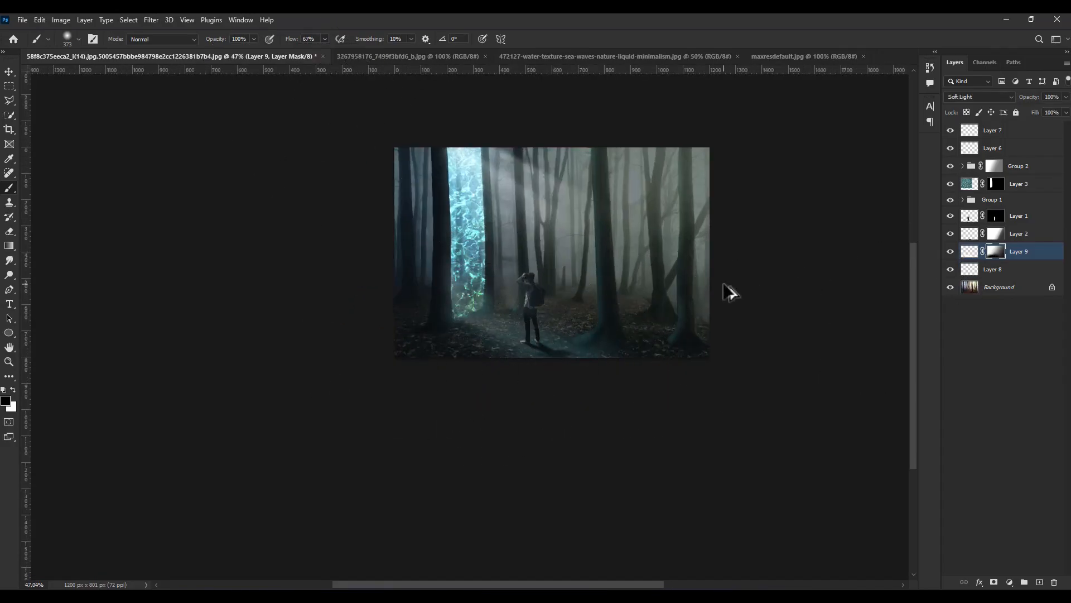
Add a mask to Layer 8 and fade it with a 67% opacity linear gradient from below the man toward the portal's base
click(950, 270)
click(950, 269)
click(971, 270)
click(994, 582)
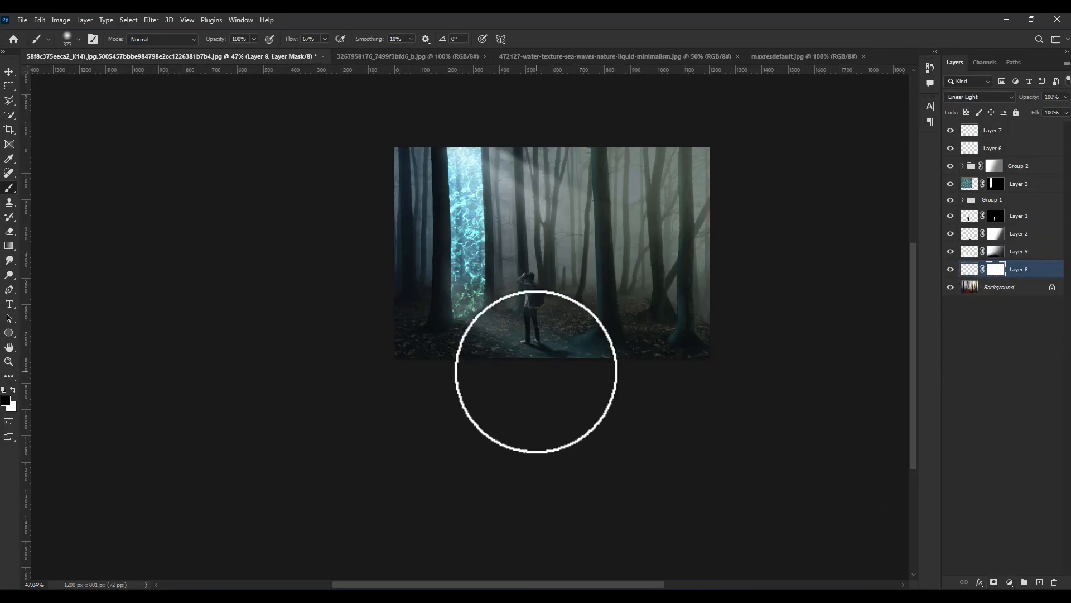
click(9, 245)
drag(601, 374, 503, 332)
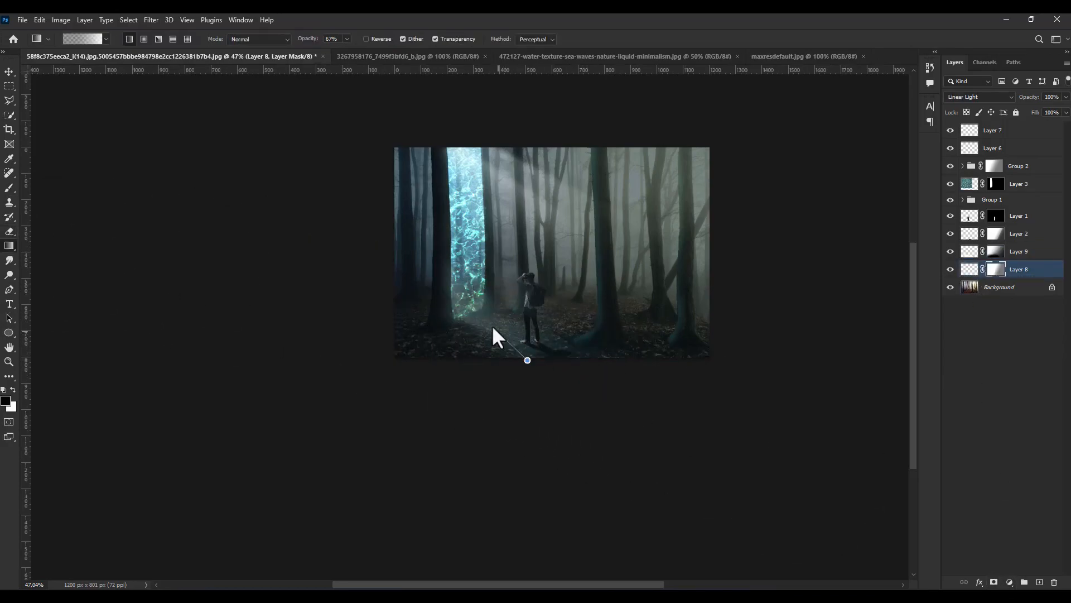
scroll(584, 363, down, 4)
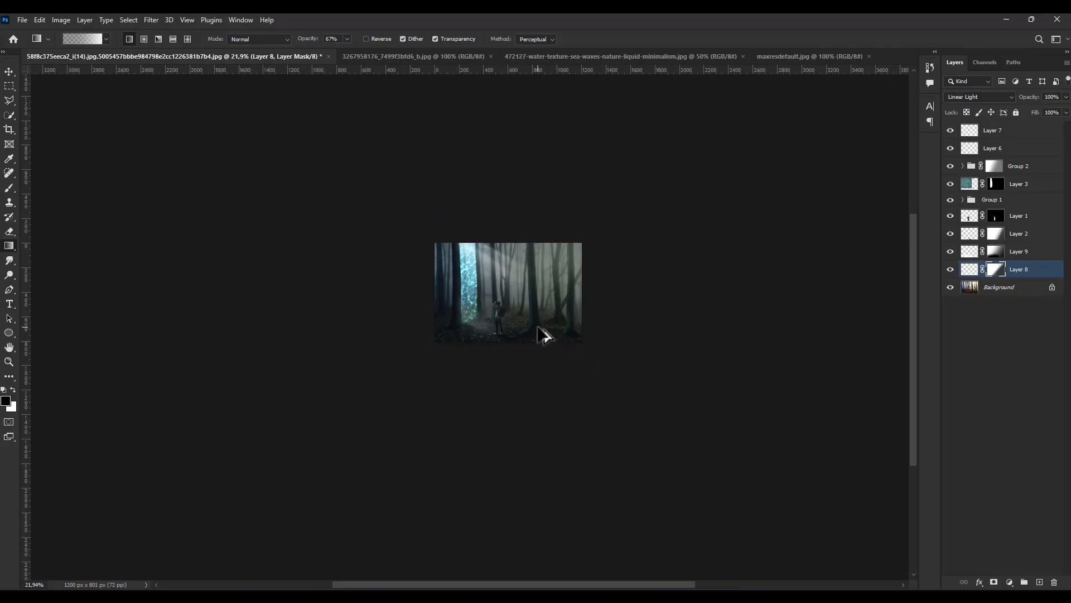
scroll(544, 335, up, 4)
Copy the whole 472127 water texture into the composite as a new layer above Layer 8, closing both unneeded source images
click(468, 56)
click(491, 56)
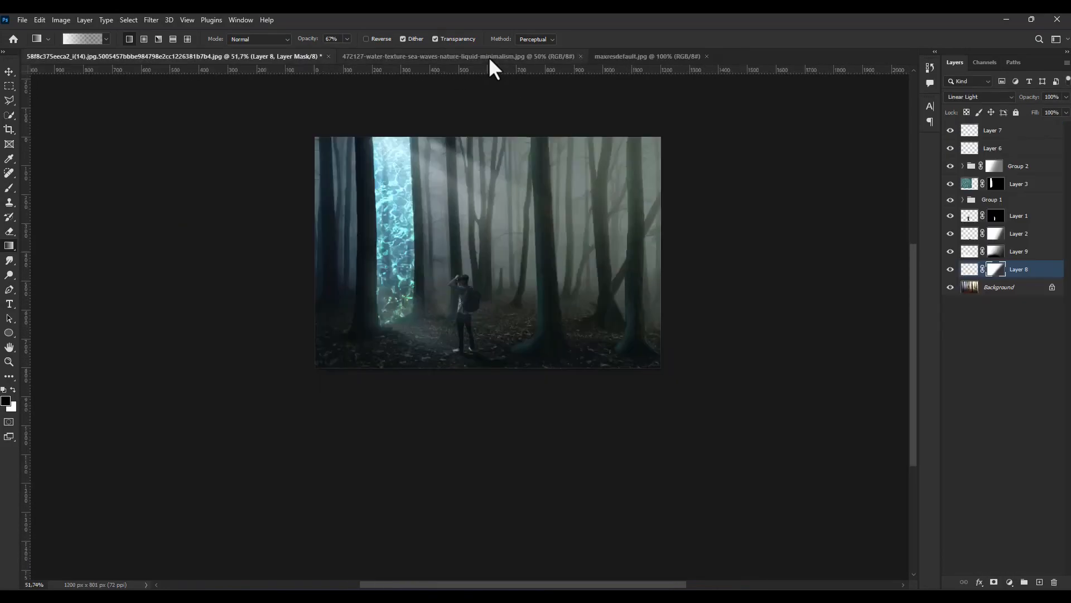
click(489, 57)
click(9, 86)
drag(108, 121, 831, 580)
key(ctrl+c)
click(581, 56)
key(ctrl+v)
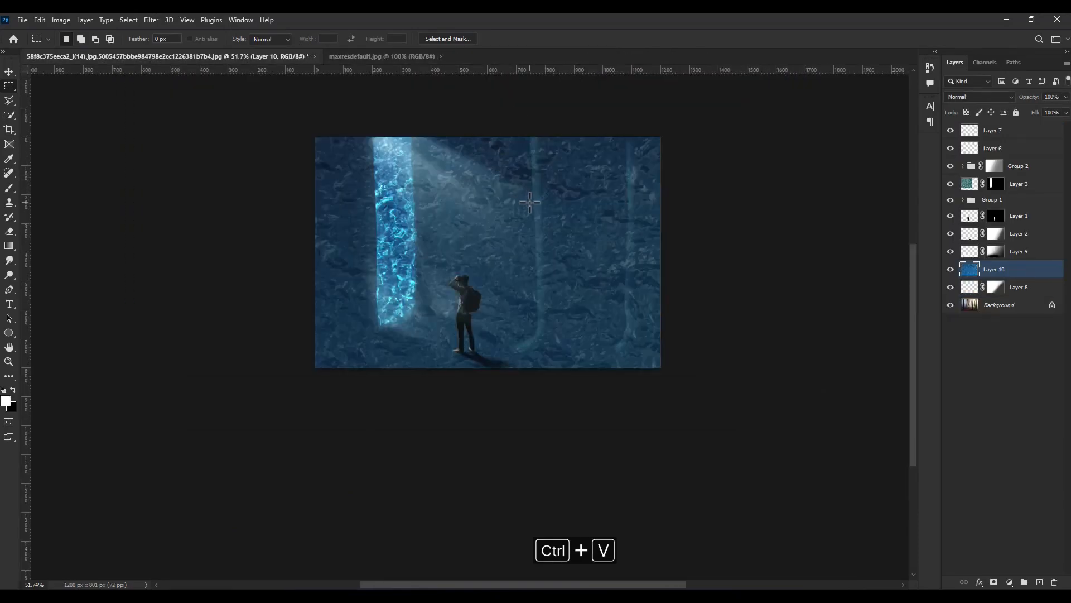
Mask the pasted water texture to the portal's shape and set its blend mode to Color Dodge
click(994, 582)
scroll(555, 452, down, 3)
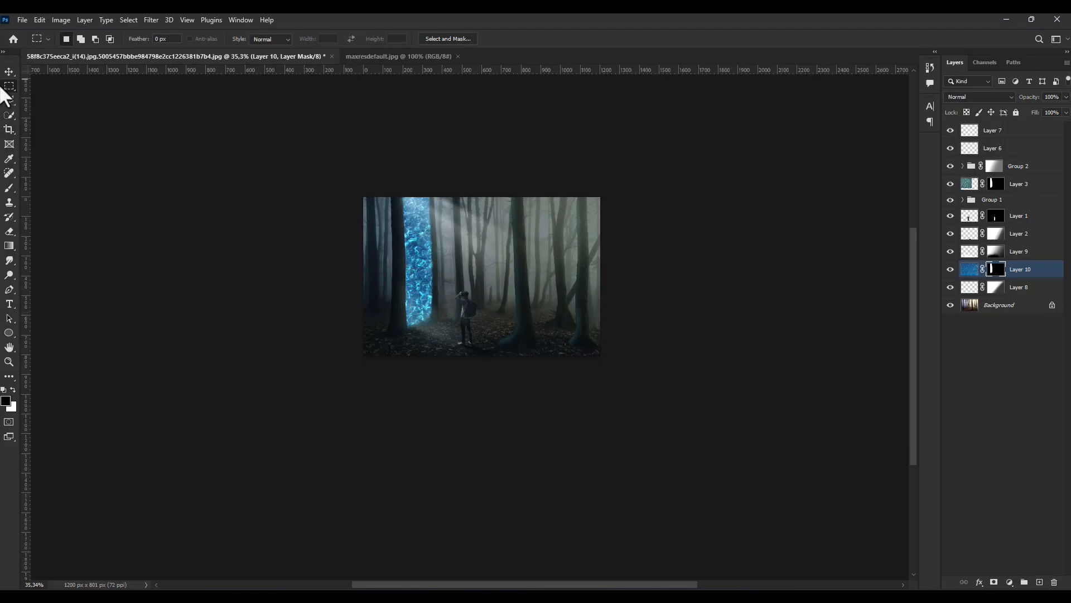
click(9, 72)
scroll(477, 262, up, 3)
click(969, 269)
click(989, 96)
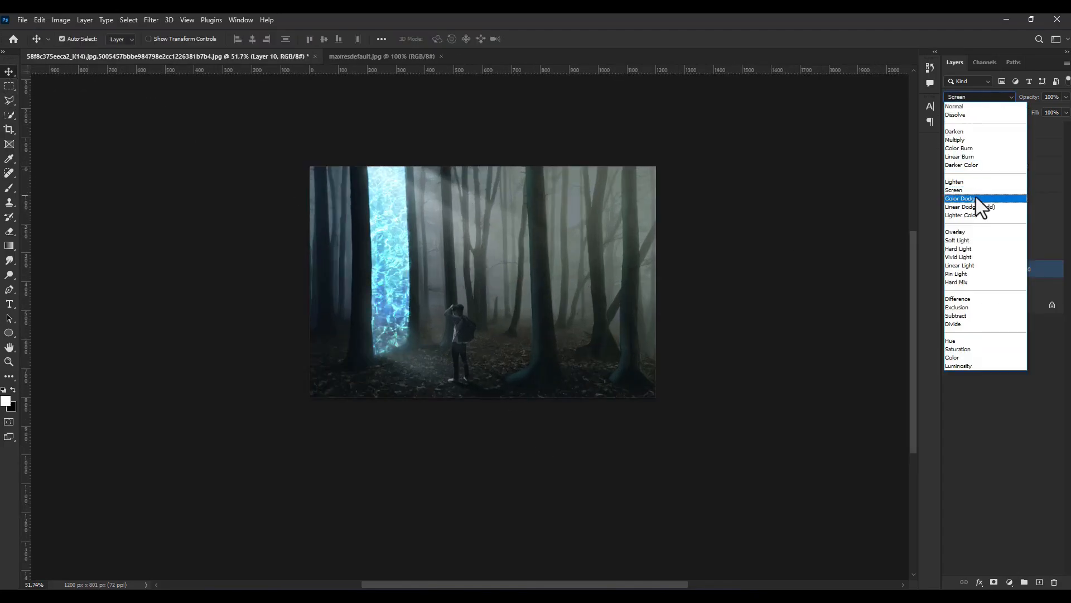
click(976, 198)
click(950, 269)
click(950, 269)
click(995, 269)
click(9, 246)
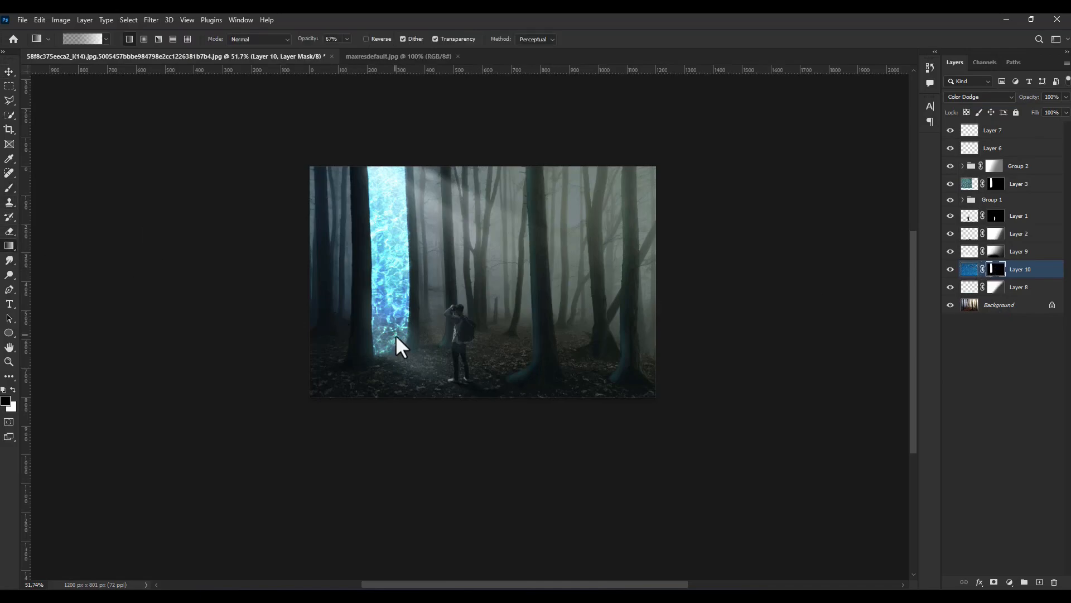
drag(396, 312, 401, 284)
key(ctrl+z)
Fade the lower part of Layer 10's portal mask with the brush and set the layer's opacity to 62%
click(9, 188)
click(10, 73)
click(950, 269)
click(951, 269)
click(969, 268)
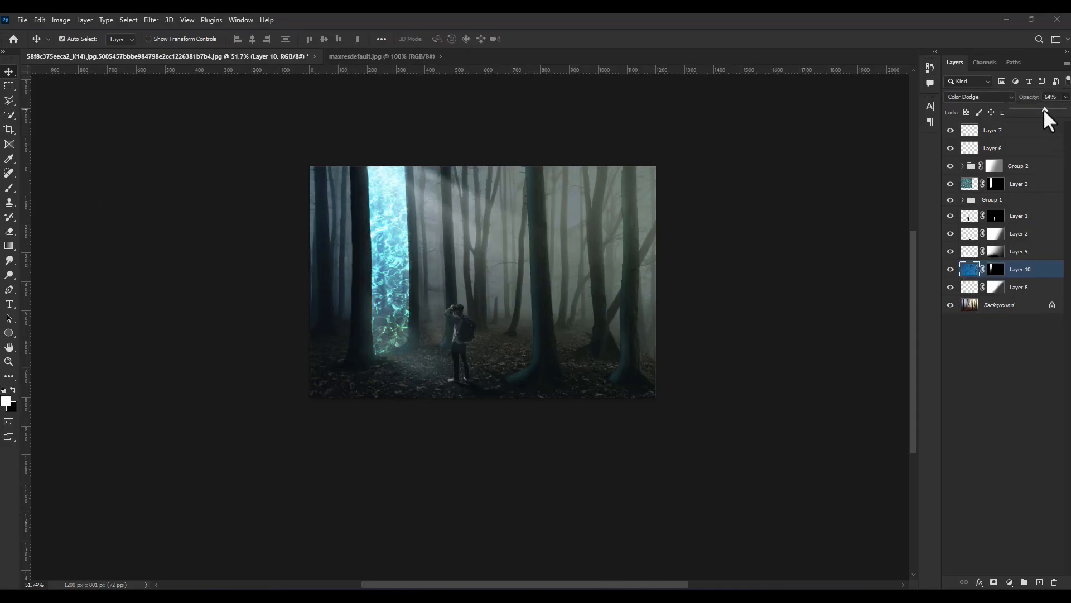
scroll(564, 325, down, 6)
scroll(425, 314, up, 12)
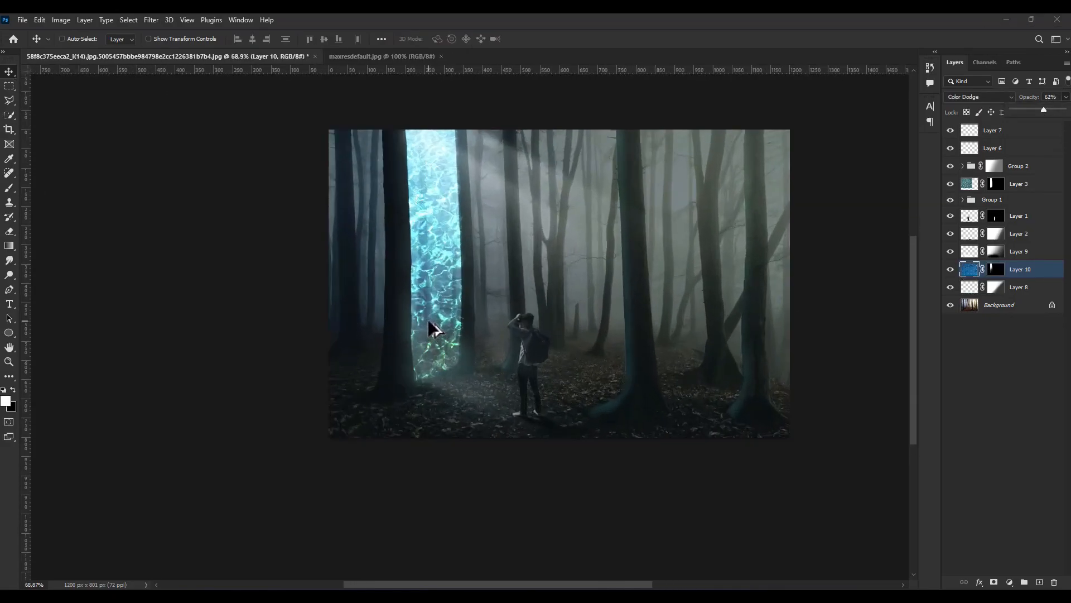
Compare the image with and without Layers 2, 6 and 7 to judge each layer's effect
click(951, 232)
click(950, 232)
click(952, 149)
click(952, 149)
click(951, 133)
click(951, 133)
click(952, 150)
click(951, 148)
Change Layer 6's blend mode to Soft Light
click(1004, 148)
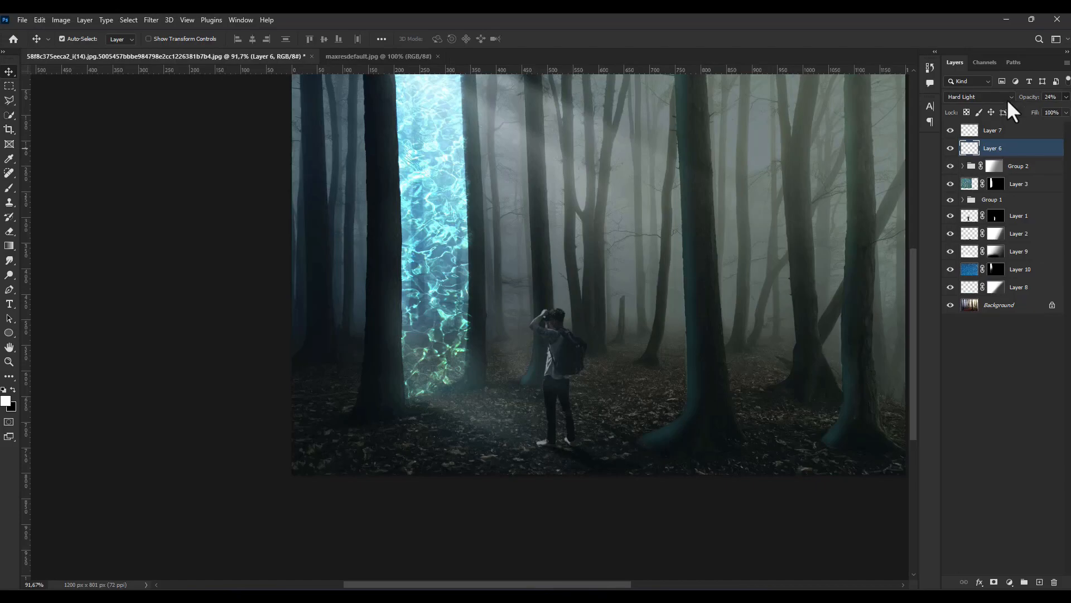
click(1005, 98)
click(966, 244)
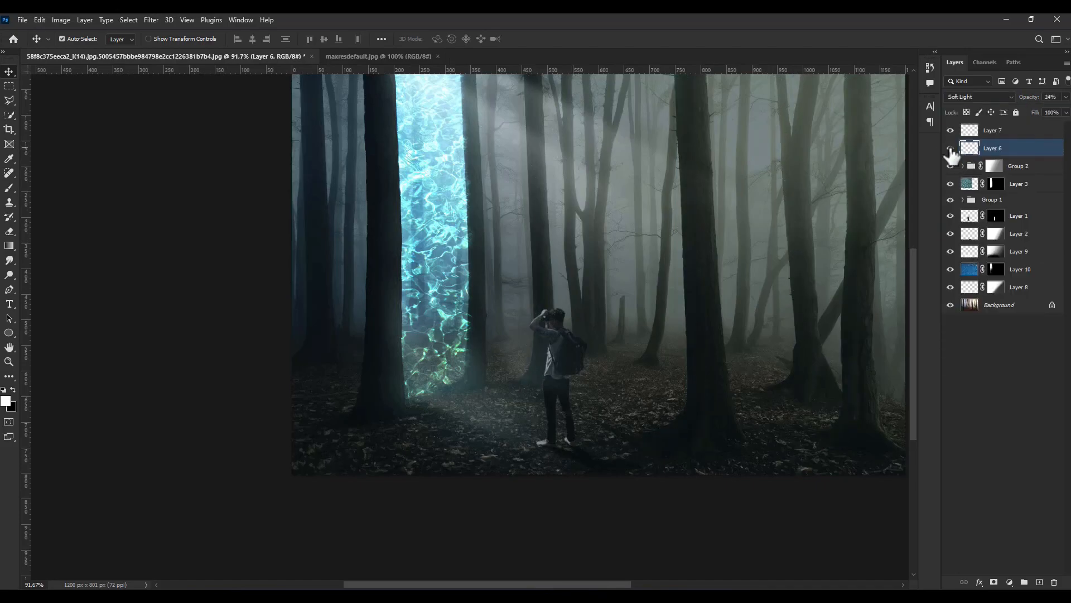
scroll(672, 360, down, 5)
scroll(689, 398, up, 4)
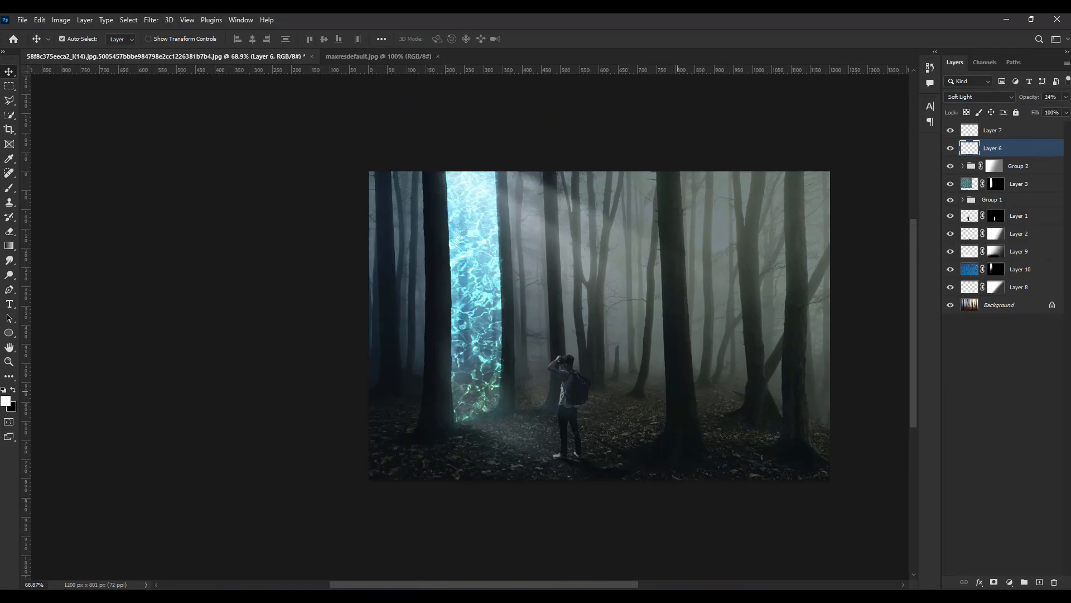
Place the maxresdefault blue particle image from the file browser as the topmost layer and set it to Screen
key(alt+Tab)
drag(187, 394, 534, 374)
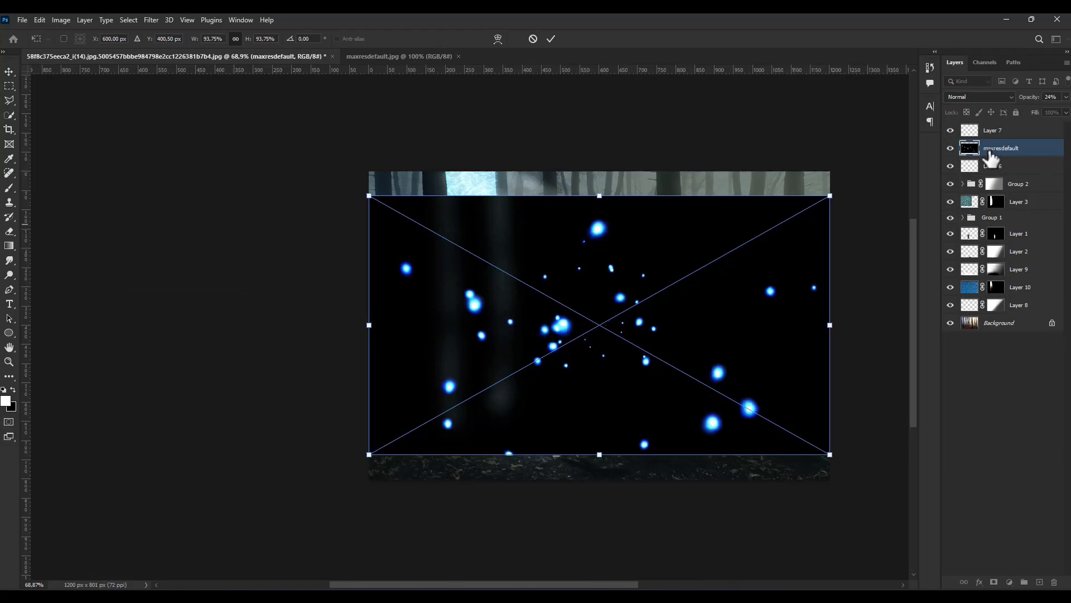
drag(991, 158, 988, 125)
click(979, 97)
click(980, 197)
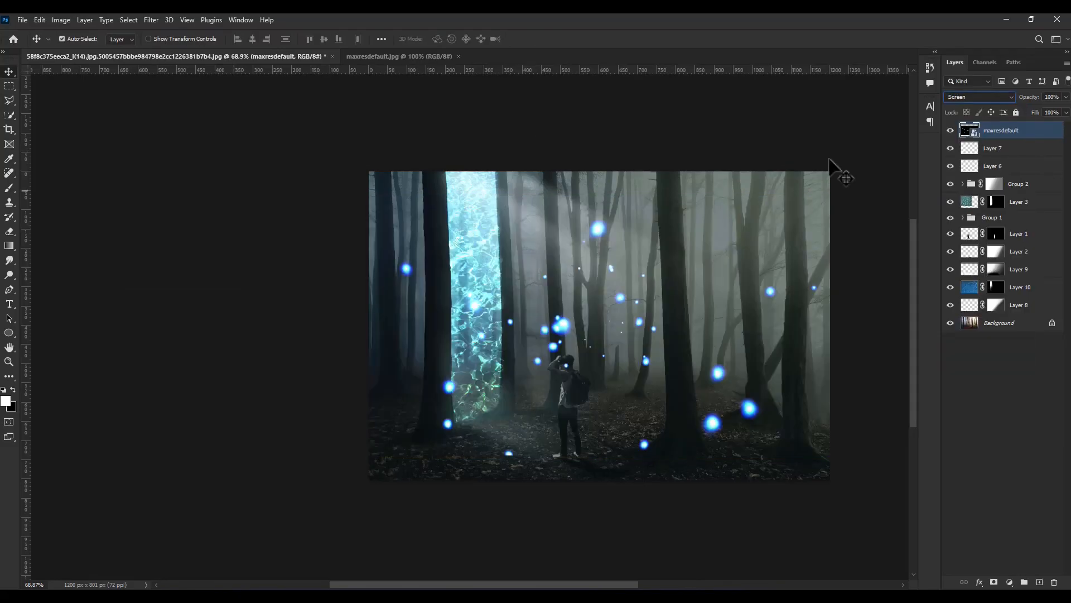
Shrink the particle layer and position it over the middle of the portal
key(ctrl+t)
drag(824, 179, 502, 378)
drag(431, 388, 495, 280)
click(9, 72)
scroll(457, 278, up, 3)
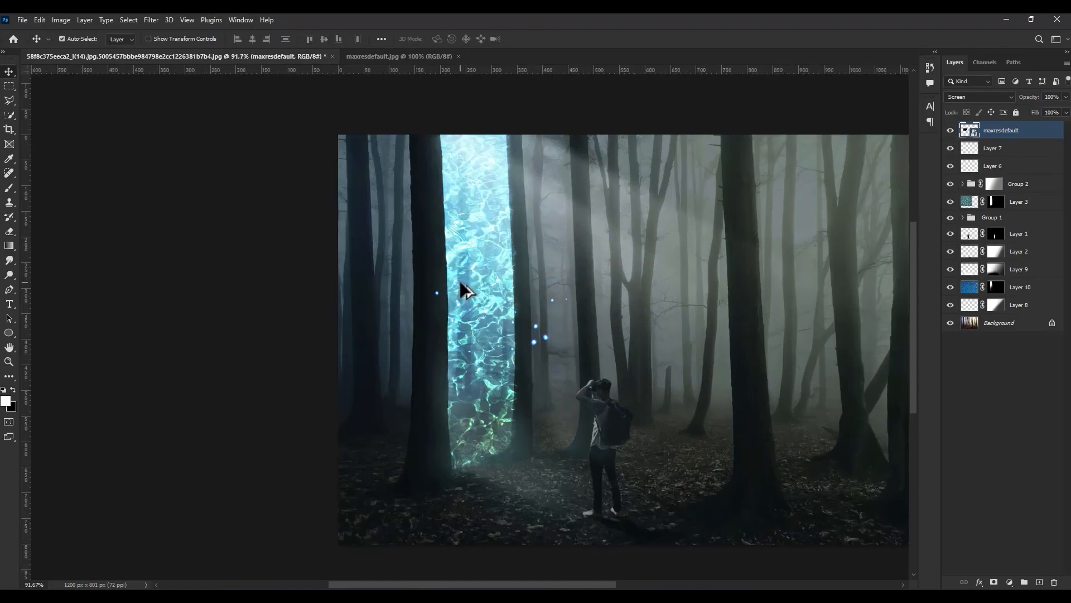
Duplicate the particle layer, then rotate and shrink the copy beside the portal's lower edge
key(ctrl+j)
key(ctrl+t)
drag(538, 312, 504, 420)
drag(553, 370, 536, 350)
drag(501, 391, 533, 382)
drag(566, 348, 553, 338)
drag(582, 414, 529, 411)
drag(508, 405, 516, 226)
click(9, 72)
Duplicate the particles again and fit the rotated copy along the portal's upper edge facing the man
key(ctrl+j)
key(ctrl+t)
drag(549, 155, 500, 144)
drag(502, 216, 526, 210)
click(9, 72)
scroll(558, 309, down, 5)
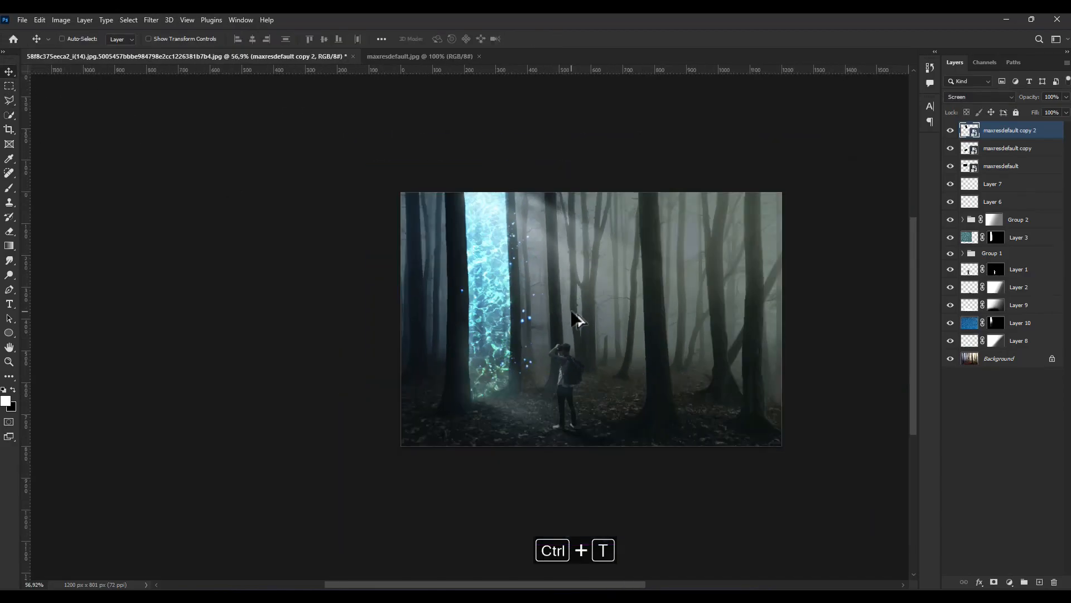
scroll(535, 321, up, 1)
scroll(534, 322, up, 1)
Group the three particle layers, duplicate the group, and scale the copy to about 70% between the portal and the man
shift+click(1000, 165)
key(ctrl+g)
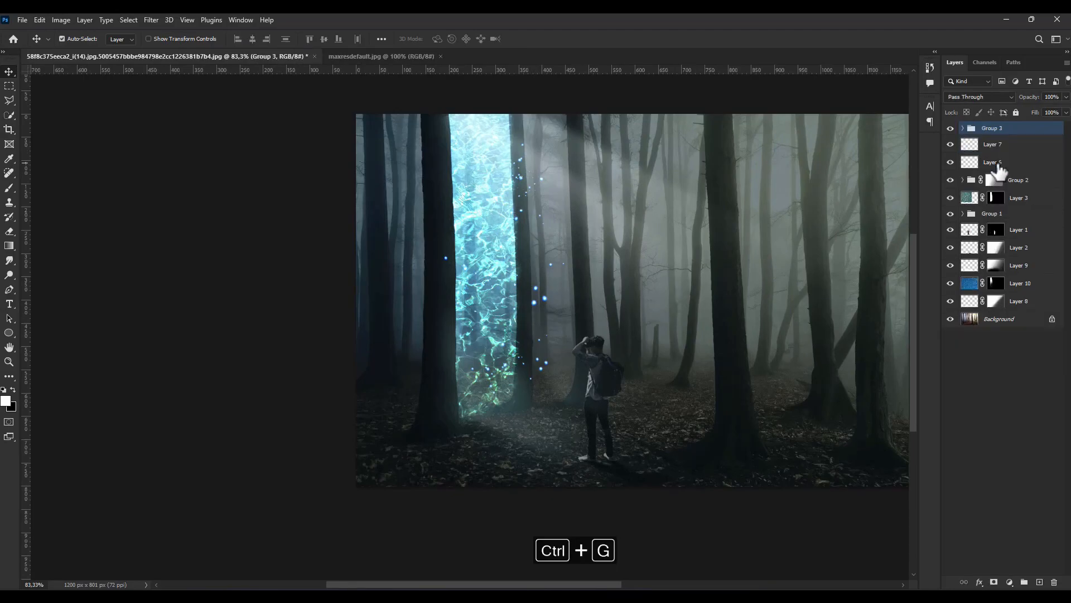
key(ctrl+j)
key(ctrl+t)
drag(569, 132, 603, 176)
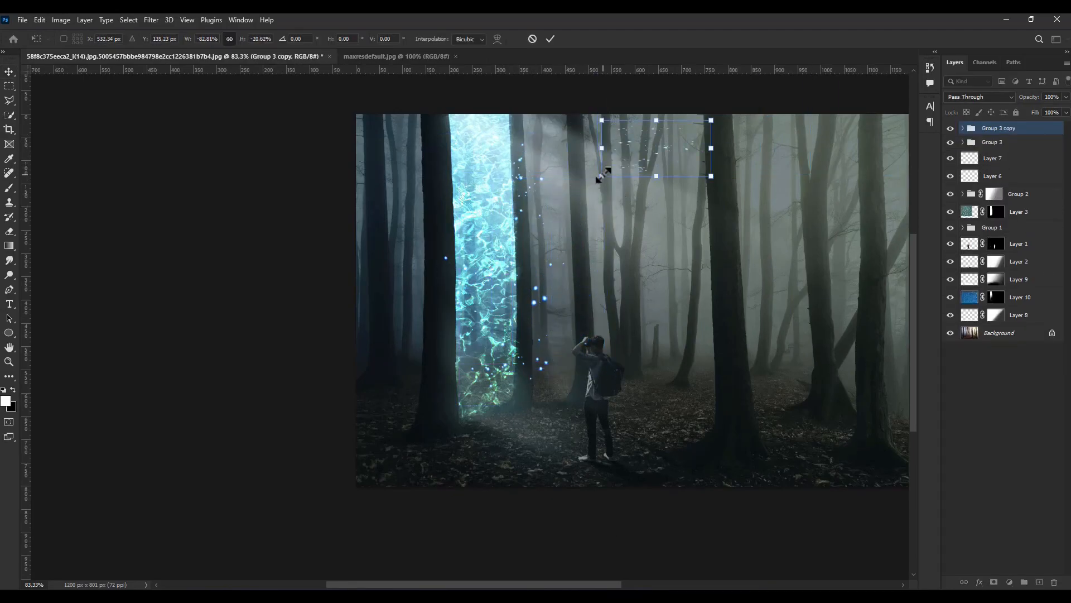
drag(585, 221, 562, 320)
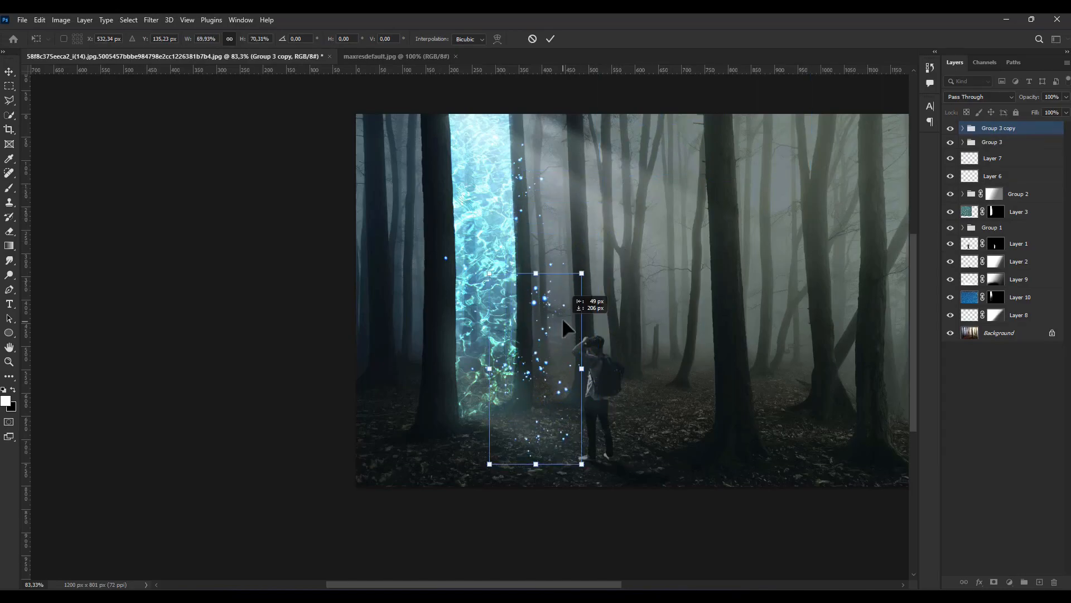
key(Return)
scroll(645, 383, down, 3)
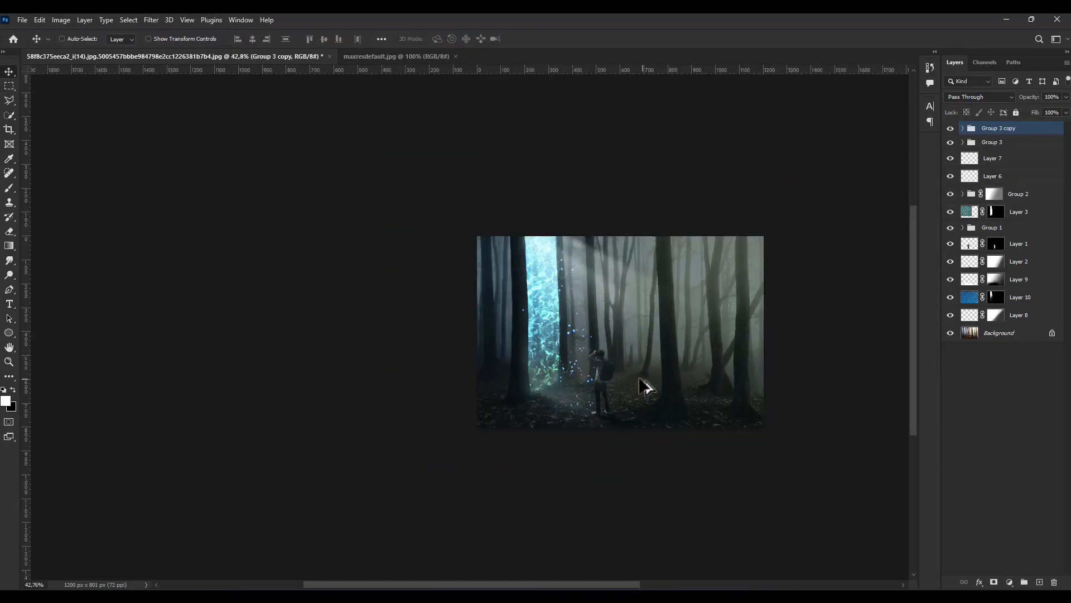
Merge the two particle groups into one layer and set its blend mode to Screen
scroll(641, 379, up, 5)
key(ctrl+e)
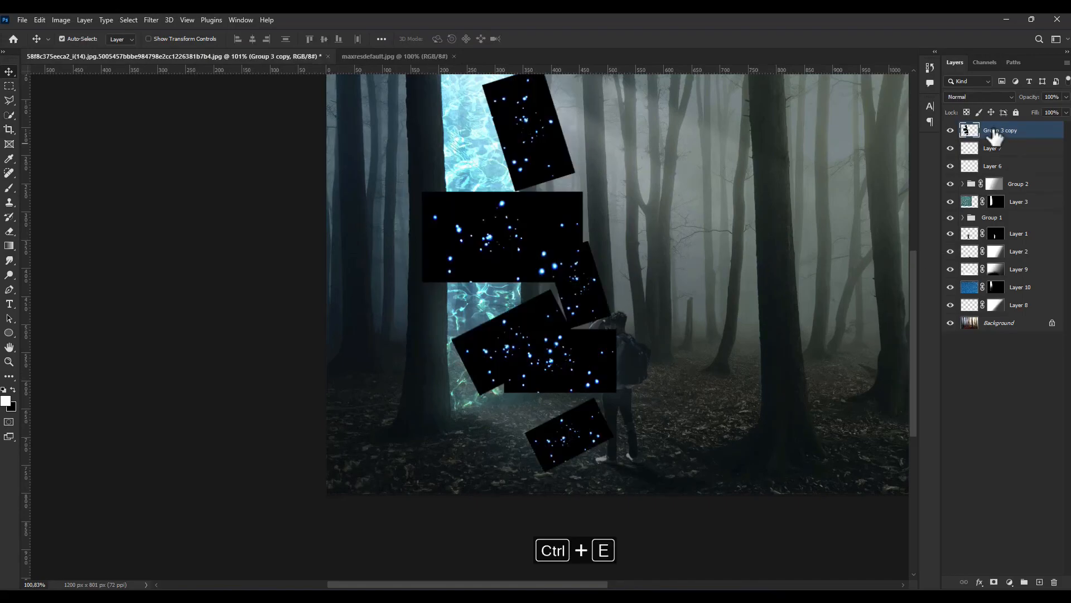
click(975, 97)
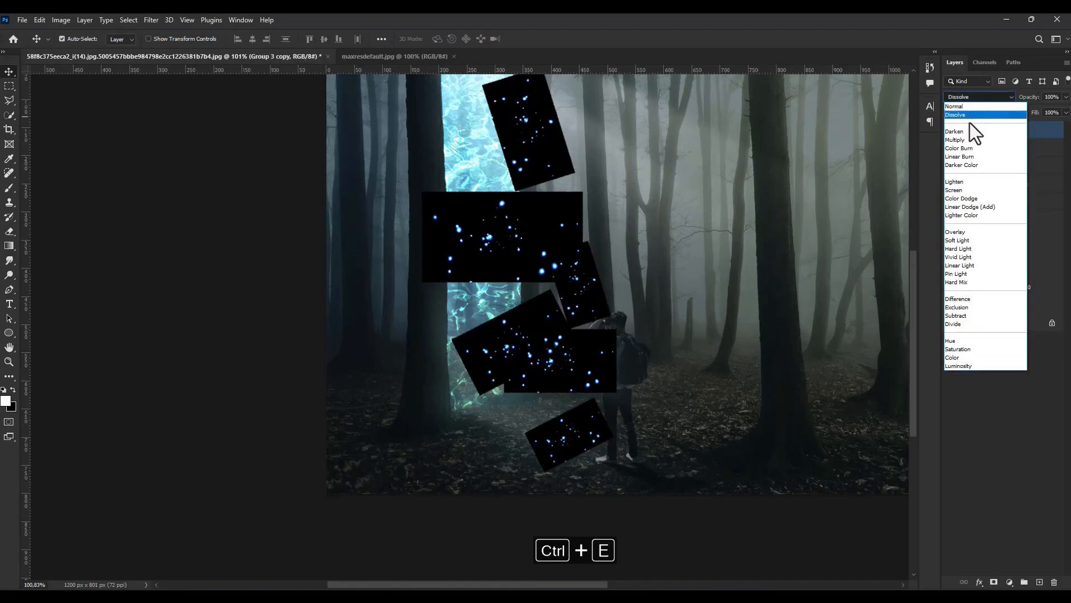
click(965, 190)
Duplicate the merged particle layer, shrink the copy, and position it around the man
key(ctrl+j)
key(ctrl+t)
drag(584, 238, 718, 272)
drag(751, 103, 685, 151)
drag(683, 228, 675, 202)
click(9, 72)
scroll(619, 328, down, 12)
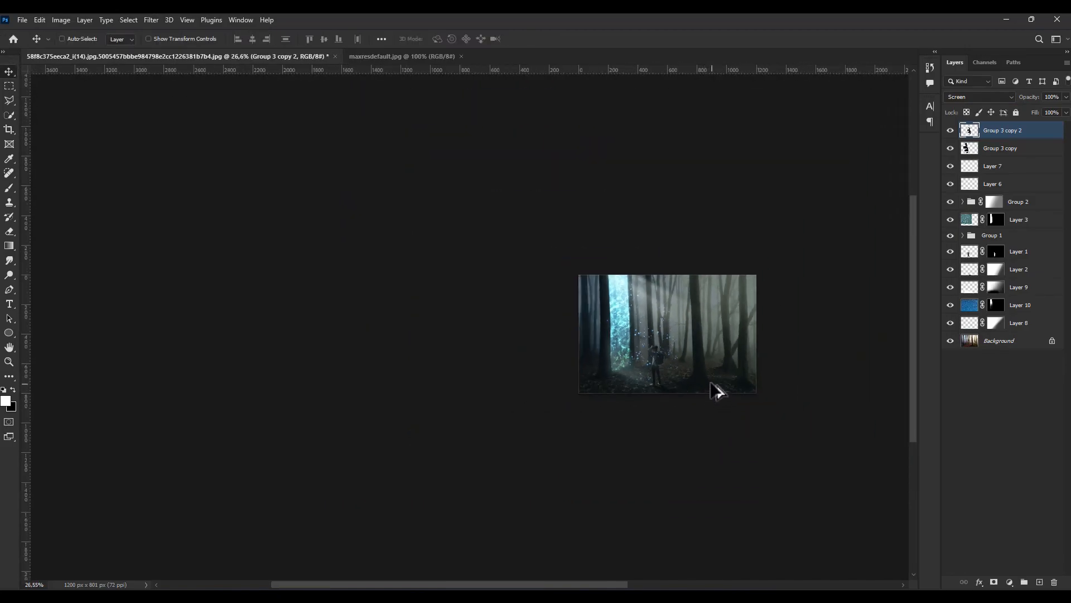
Merge the particle copy with the particle layer below and set the result to Screen
scroll(700, 382, up, 5)
key(ctrl+e)
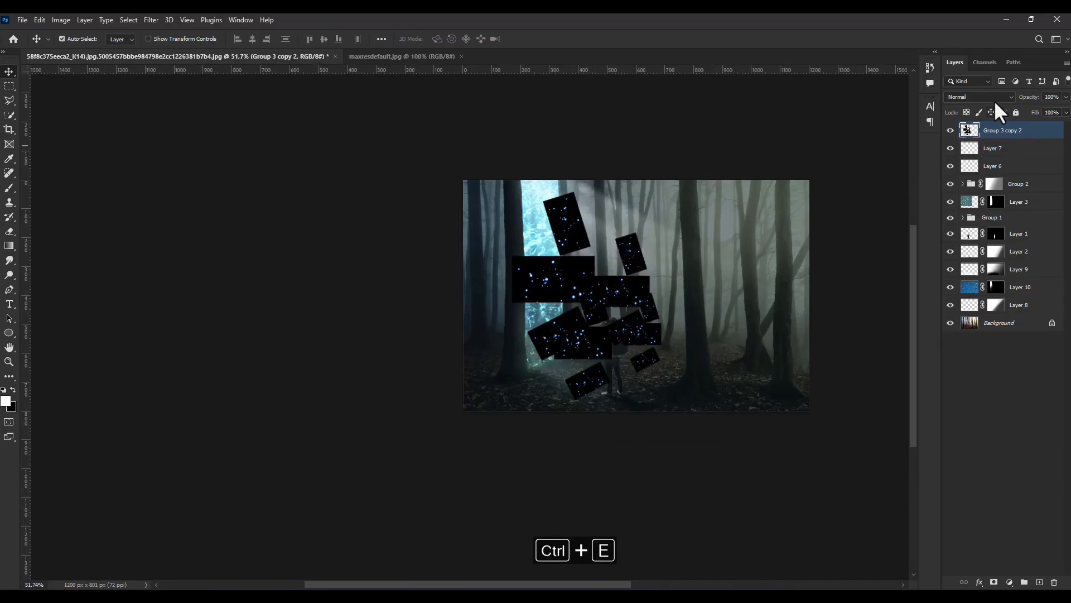
click(994, 99)
click(976, 196)
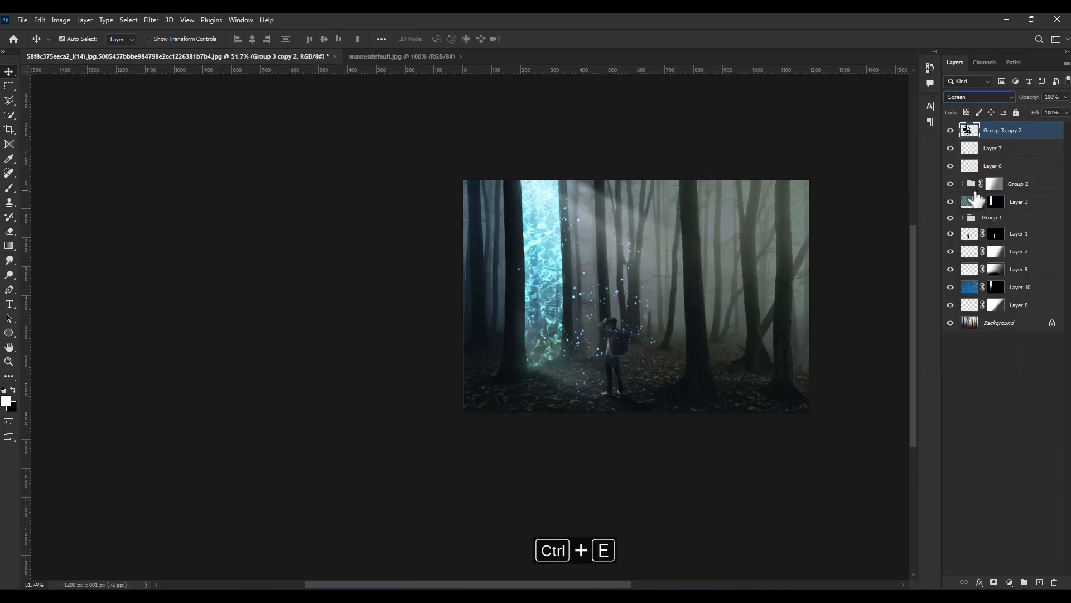
Soften the merged particles with a Gaussian Blur of 1.3 pixels radius
click(151, 20)
mouse_move(251, 153)
click(316, 206)
drag(842, 315, 802, 319)
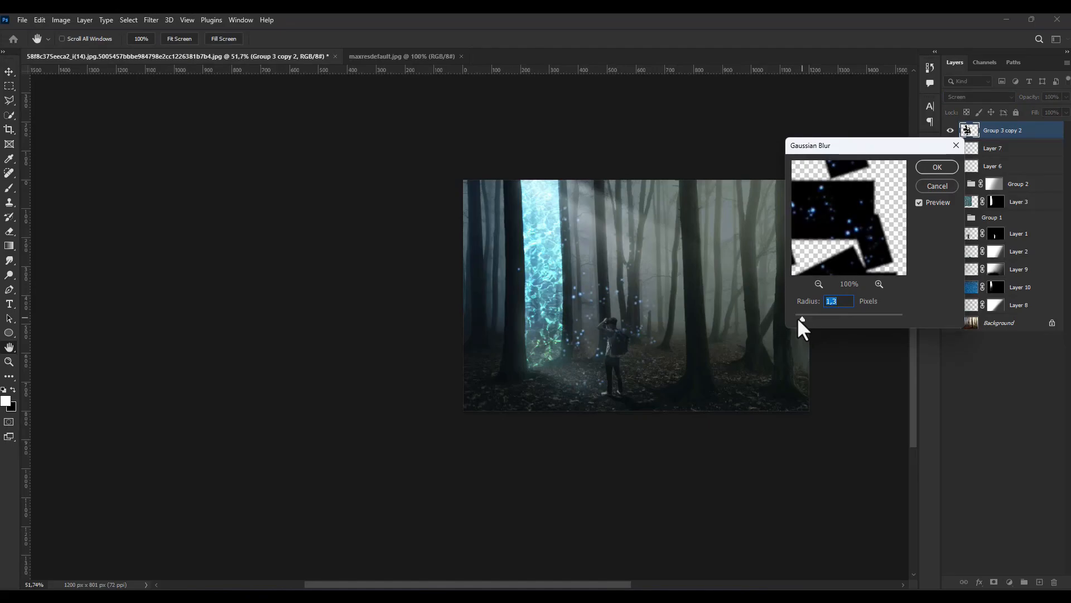
click(923, 170)
scroll(619, 369, up, 9)
scroll(620, 369, down, 4)
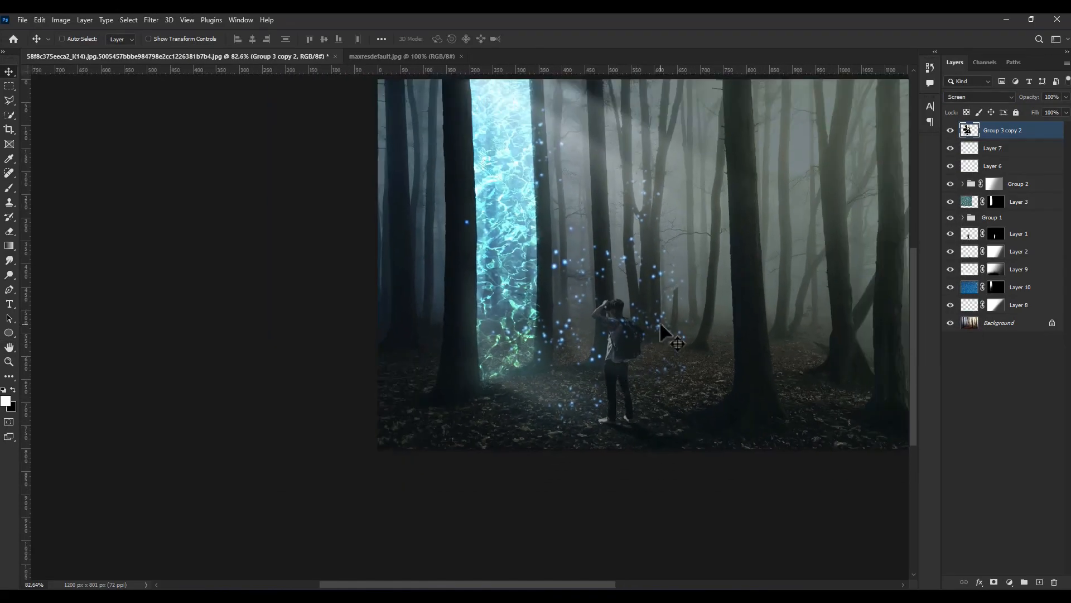
Duplicate the blurred particle layer, shrink the copy, and place it between the portal and the light beams above the man
scroll(659, 321, down, 2)
key(ctrl+t)
click(11, 69)
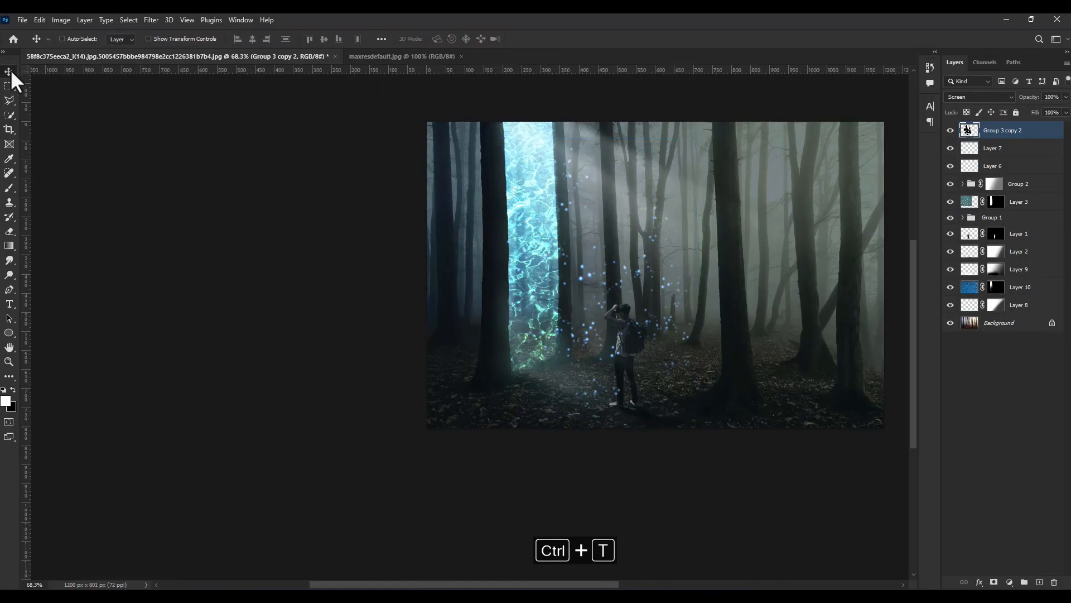
key(ctrl+j)
key(ctrl+t)
drag(692, 183, 800, 232)
drag(806, 188, 748, 269)
drag(695, 303, 574, 187)
click(14, 75)
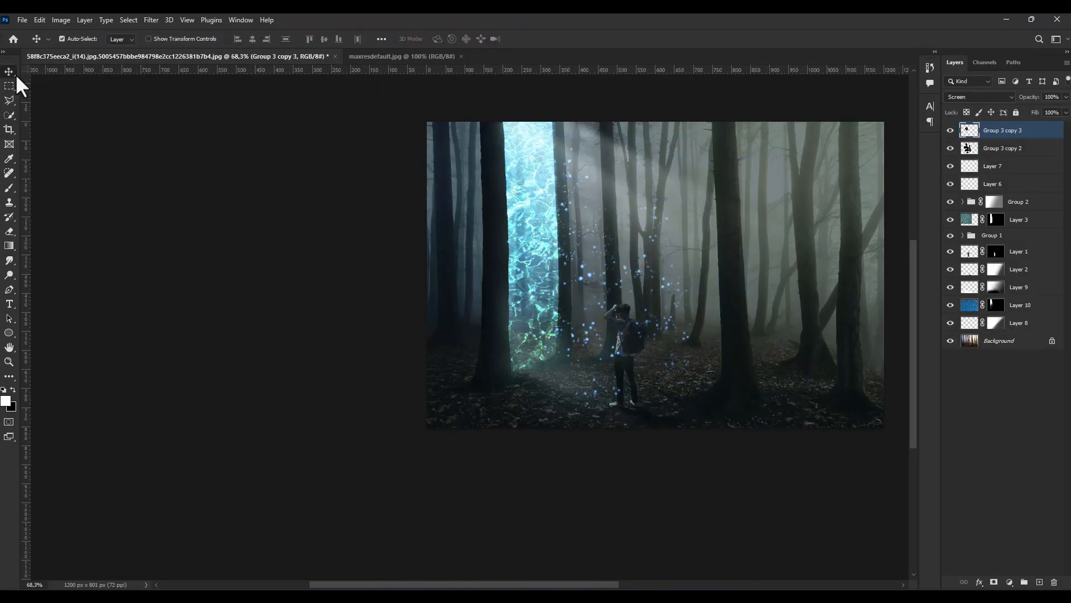
Duplicate the small particle layer and move the copy down beside the portal's lower half
key(ctrl+j)
key(ctrl+t)
drag(572, 242, 560, 317)
click(6, 70)
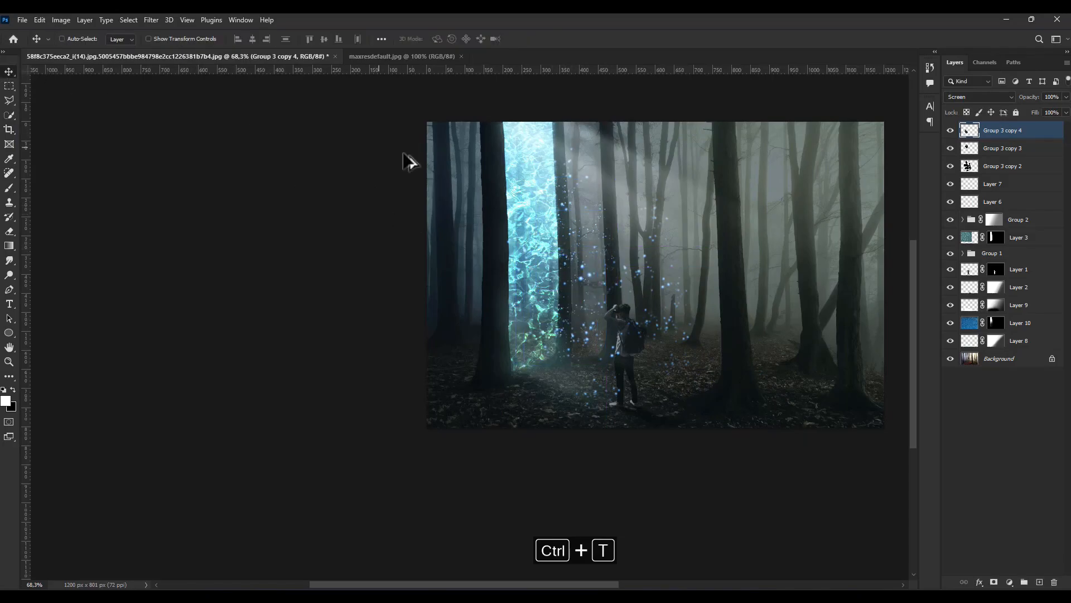
scroll(566, 245, down, 7)
scroll(634, 274, up, 7)
Group the three particle layers and add a group mask faded with a 67% opacity linear gradient
ctrl+click(998, 151)
ctrl+click(999, 163)
key(ctrl+g)
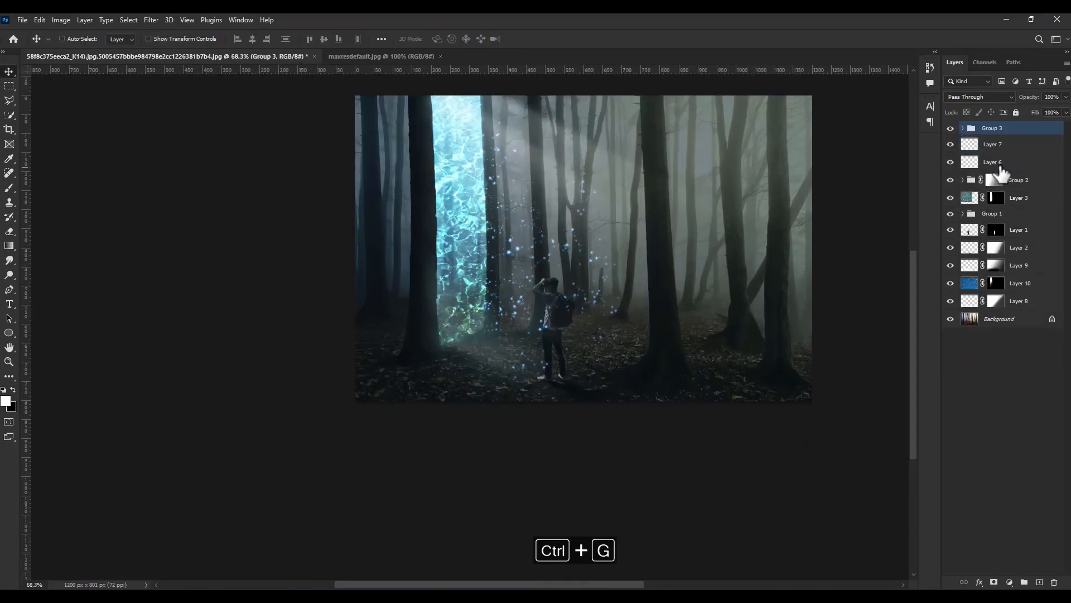
click(993, 581)
click(9, 245)
key(x)
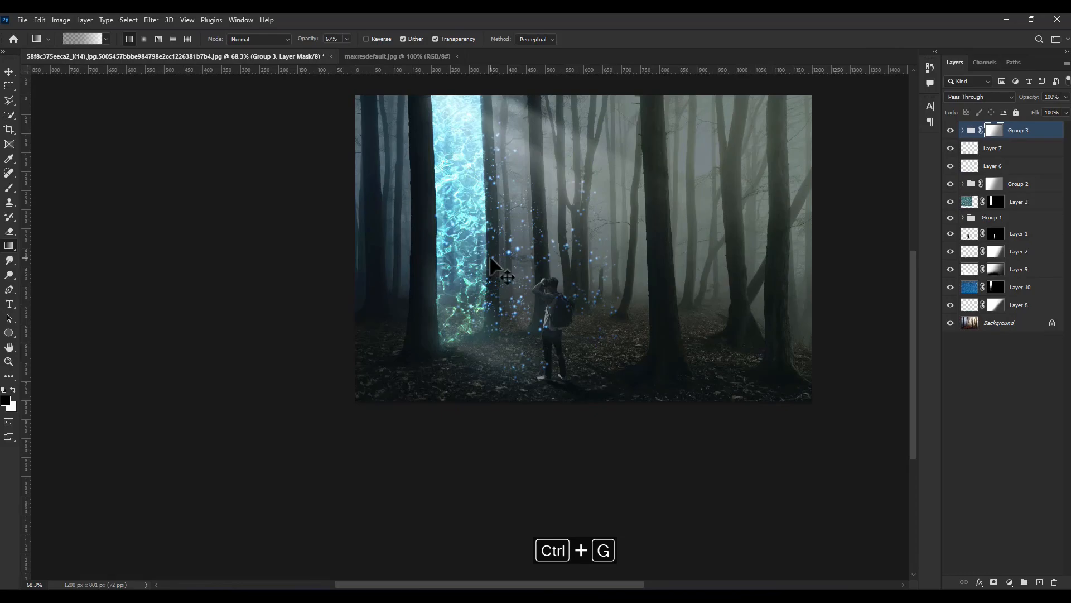
scroll(490, 256, down, 2)
click(9, 71)
click(970, 132)
scroll(650, 268, up, 3)
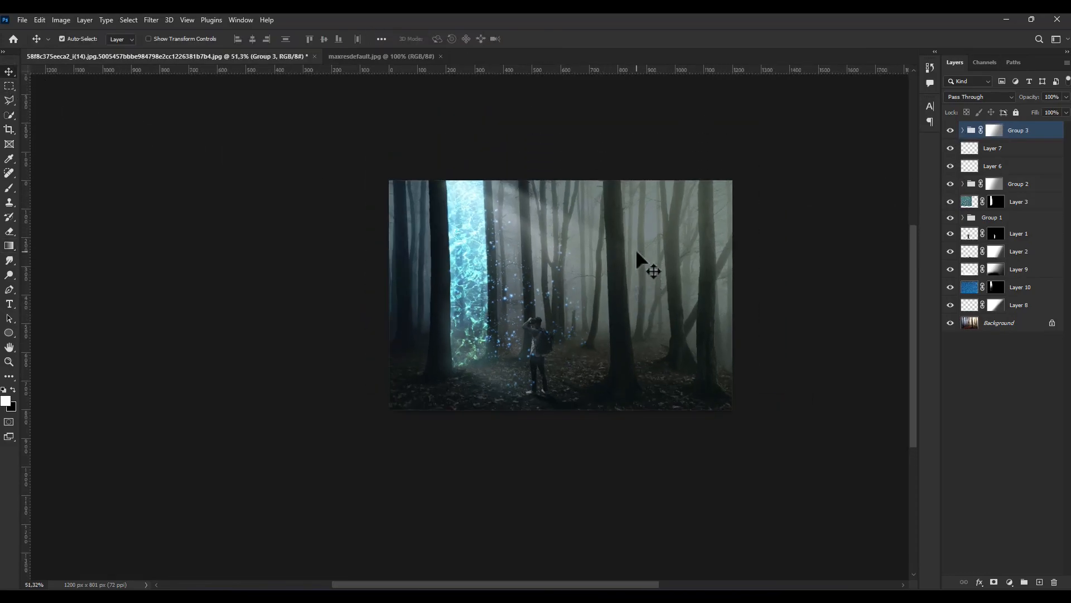
Add a Color Balance adjustment layer on top with the midtones at Cyan–Red -8 and Yellow–Blue +11
click(1009, 582)
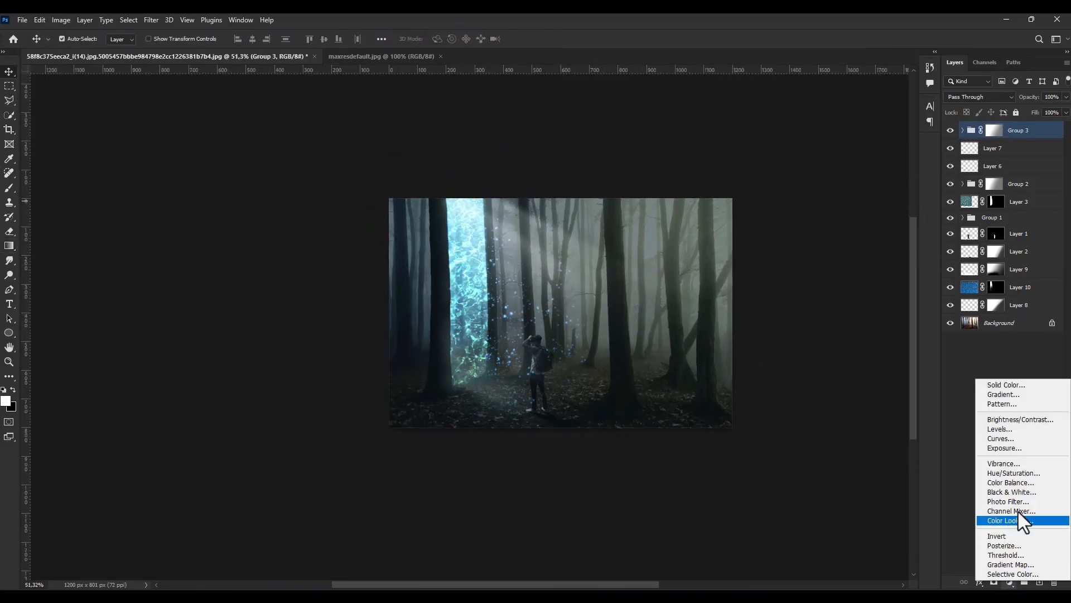
click(1010, 482)
drag(786, 298, 788, 298)
drag(791, 335, 797, 336)
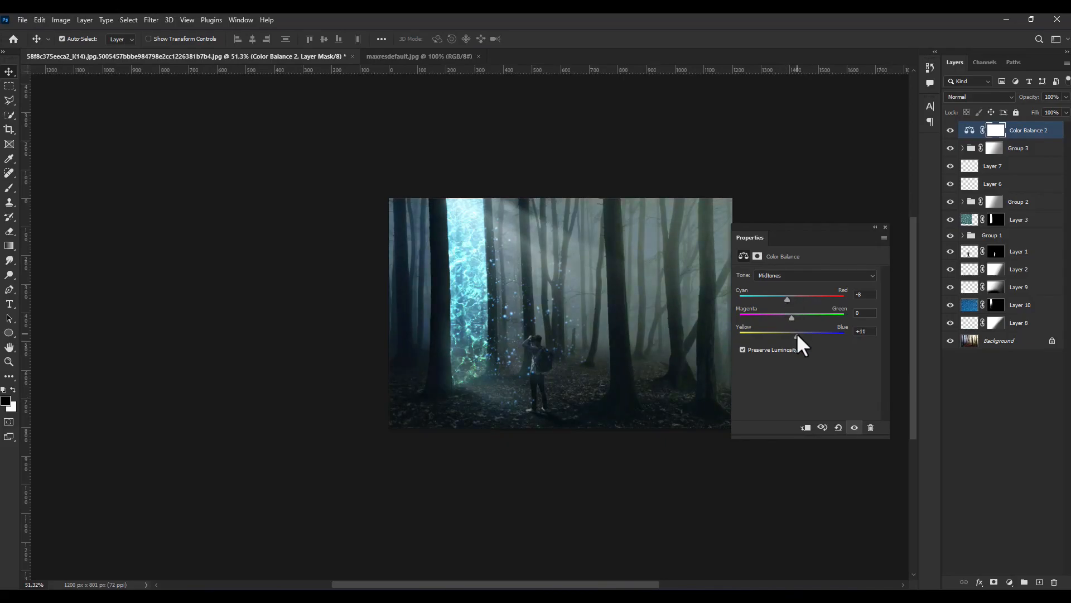
click(884, 228)
Add a Color Lookup adjustment layer on top and load the Fuji ETERNA 250D Fuji 3510 3DLUT
click(1010, 582)
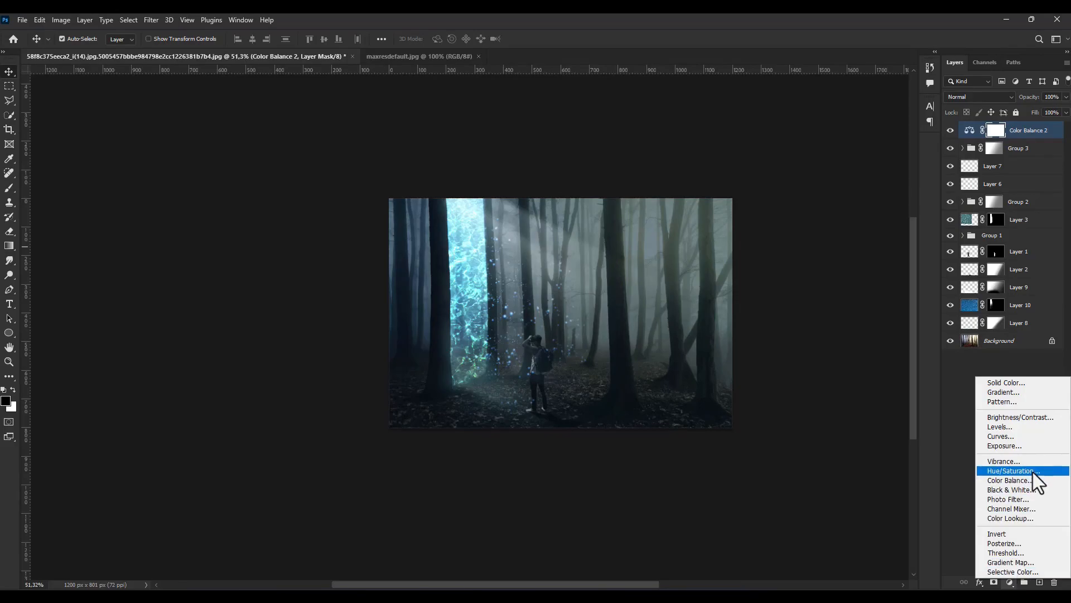
click(1031, 517)
click(816, 275)
click(824, 319)
click(815, 276)
click(834, 329)
click(826, 275)
click(845, 426)
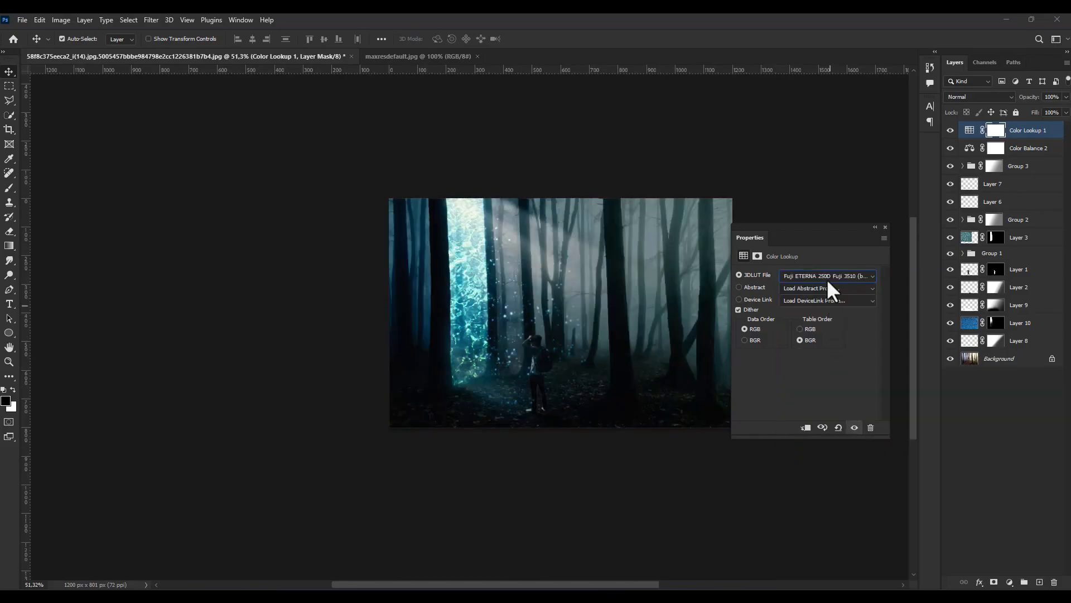
Try other 3DLUT looks in the Color Lookup layer and compare the image with and without the grade
click(827, 278)
click(832, 434)
click(825, 275)
click(842, 424)
click(875, 227)
click(950, 130)
click(950, 130)
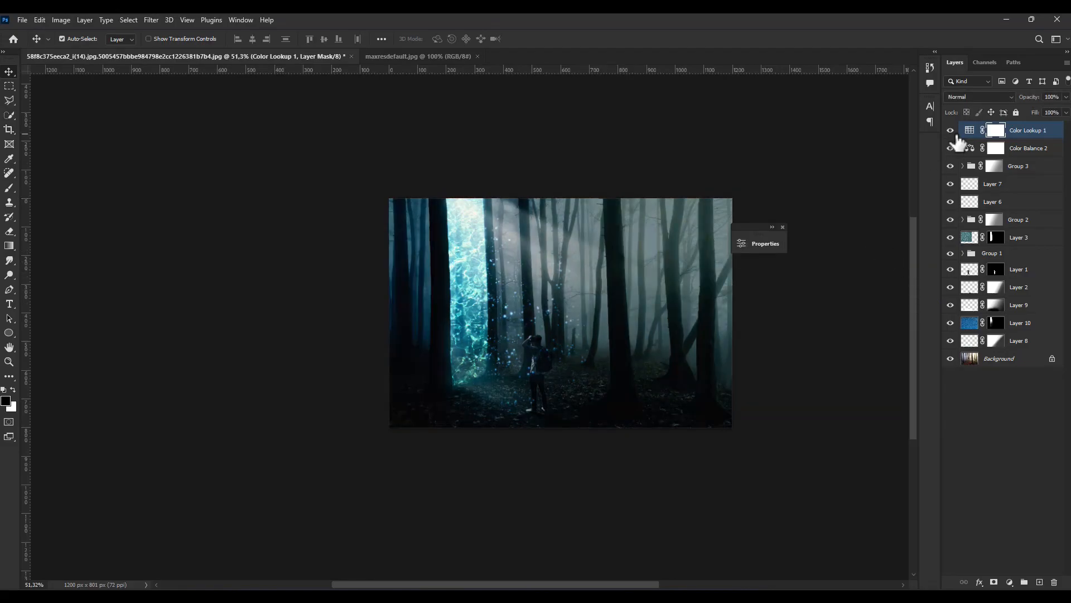
Lower the Color Lookup layer's opacity to 30% and fade its mask upward from the ground with a linear gradient
drag(1046, 107, 1039, 110)
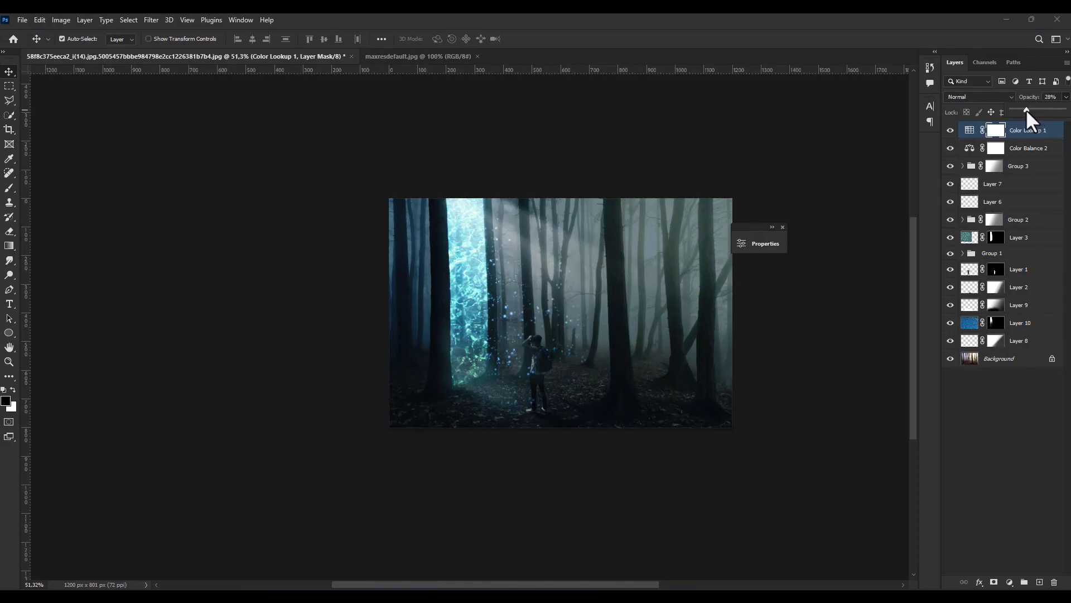
drag(1028, 109, 1026, 110)
key(g)
drag(562, 450, 549, 371)
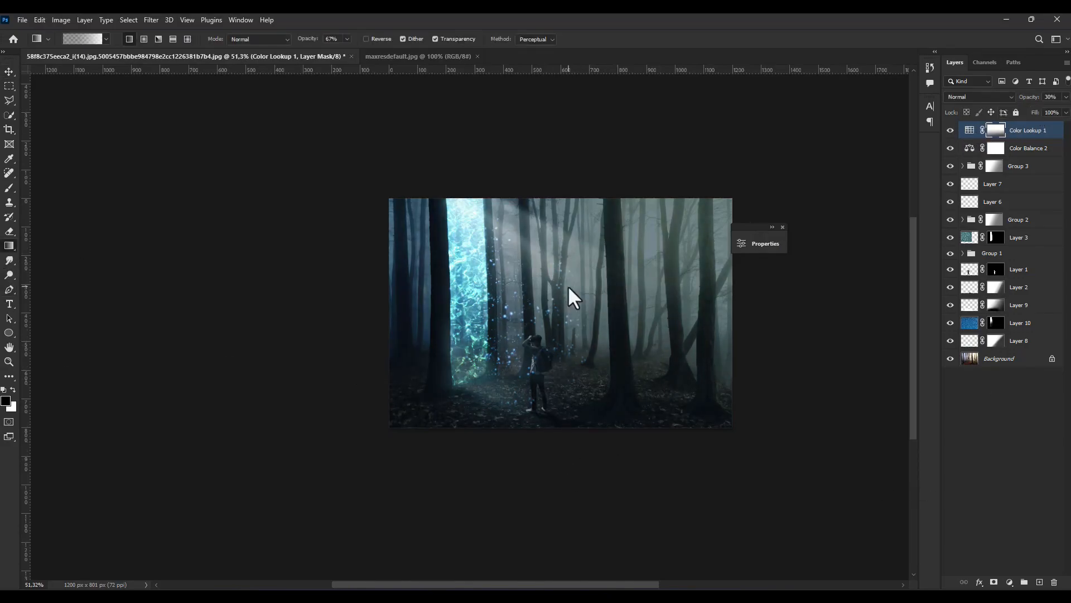
Add an Exposure adjustment layer on top and darken the whole image with an exposure of -1.83
click(1011, 582)
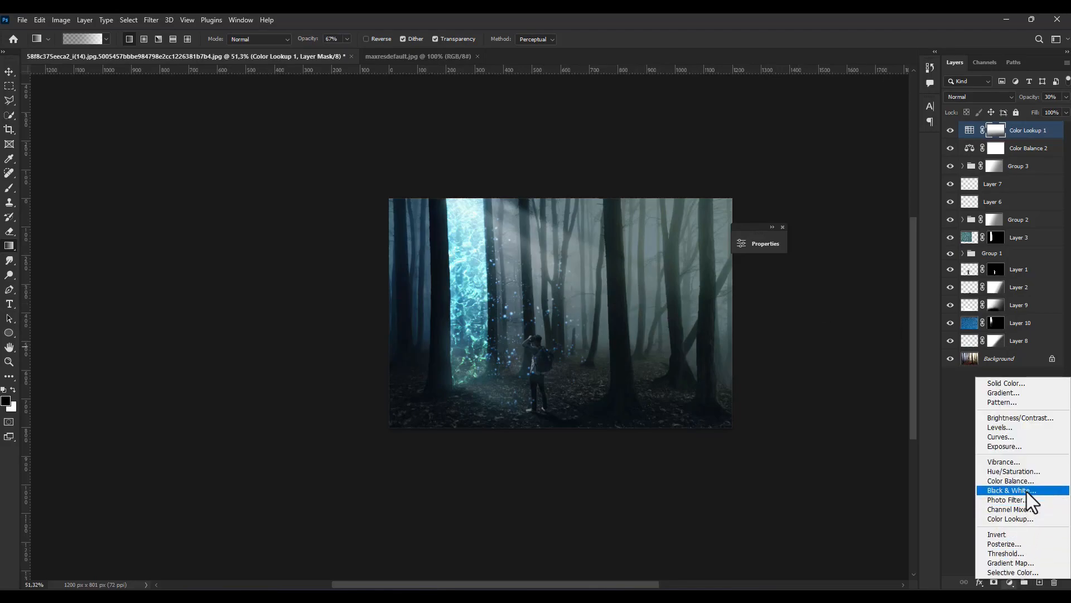
click(1021, 450)
drag(646, 325, 646, 322)
drag(649, 240, 782, 255)
drag(779, 317, 760, 316)
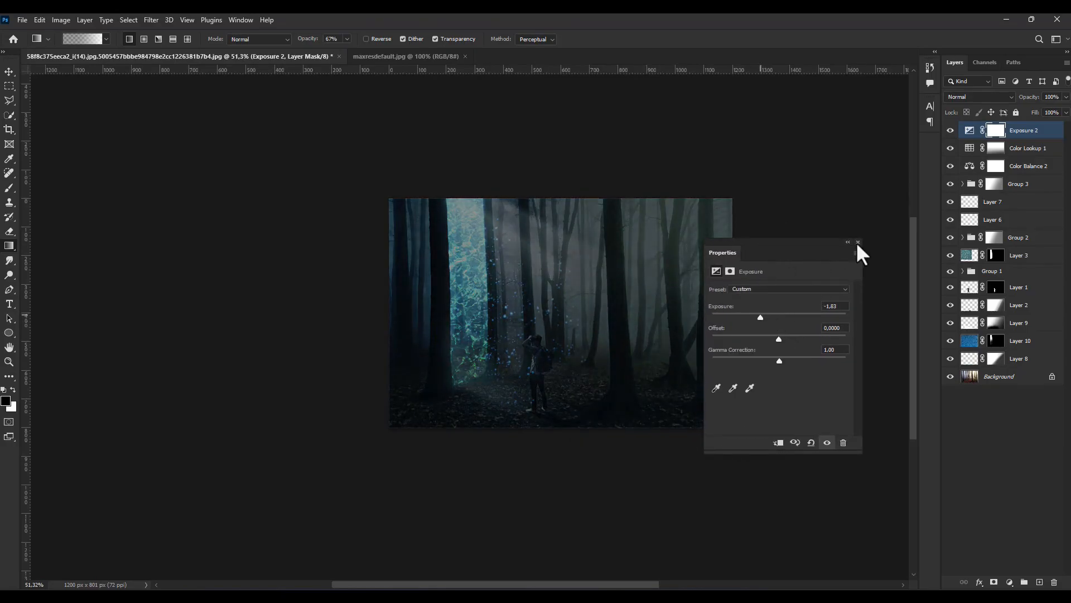
click(857, 242)
Paint black on the Exposure mask with a large soft brush to keep the portal and the man bright
click(9, 189)
mouse_move(453, 306)
mouse_down()
mouse_move(574, 369)
mouse_move(492, 333)
mouse_move(574, 368)
mouse_move(513, 345)
mouse_up()
drag(469, 262, 496, 241)
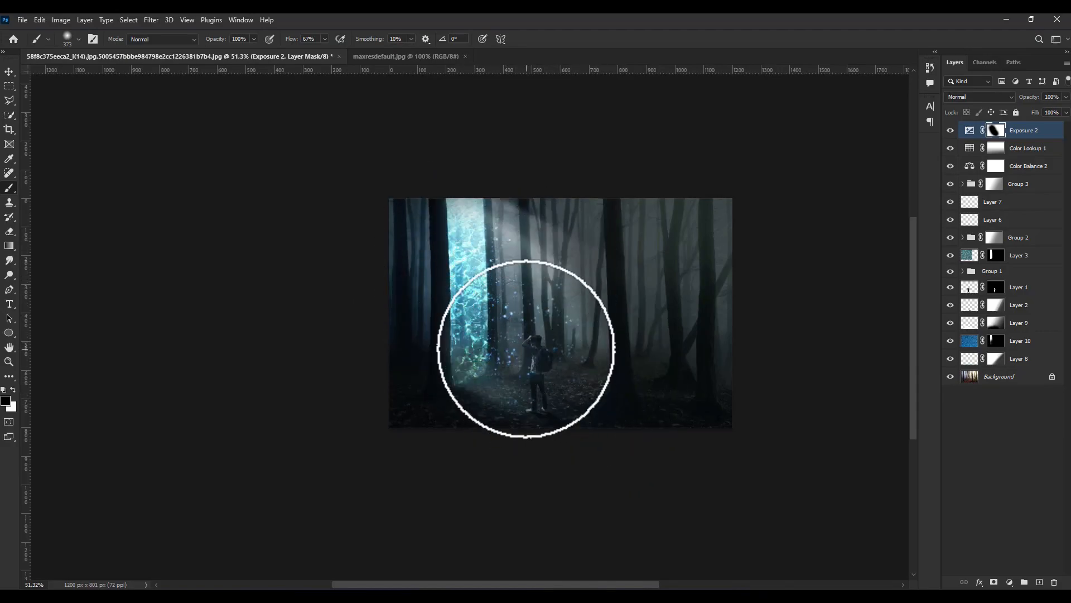
Examine the darkened composite up close around the portal and the man, and at a reduced size
scroll(565, 397, up, 4)
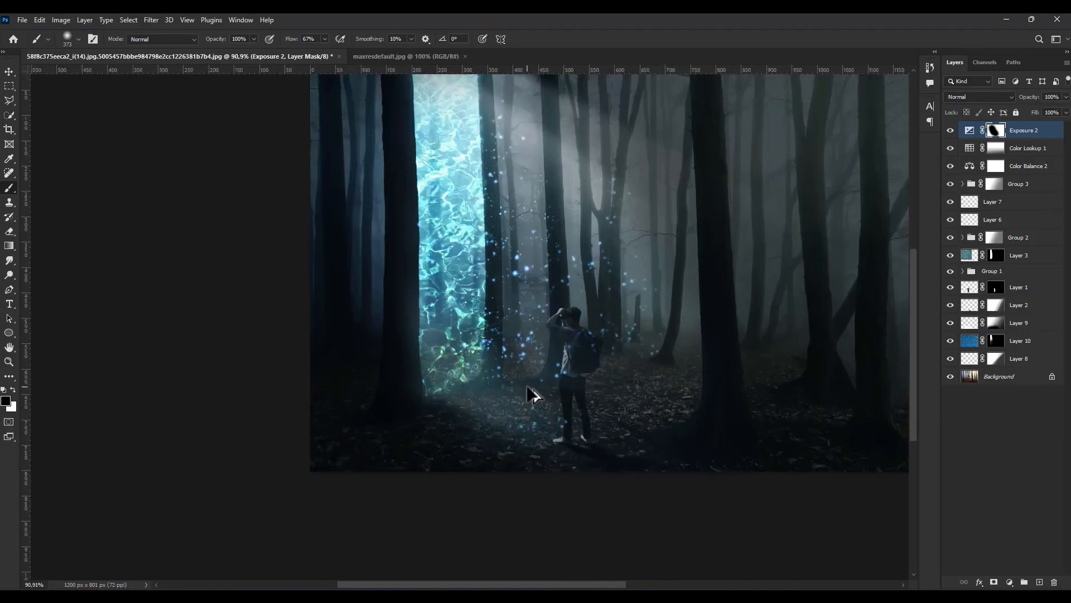
scroll(506, 260, up, 2)
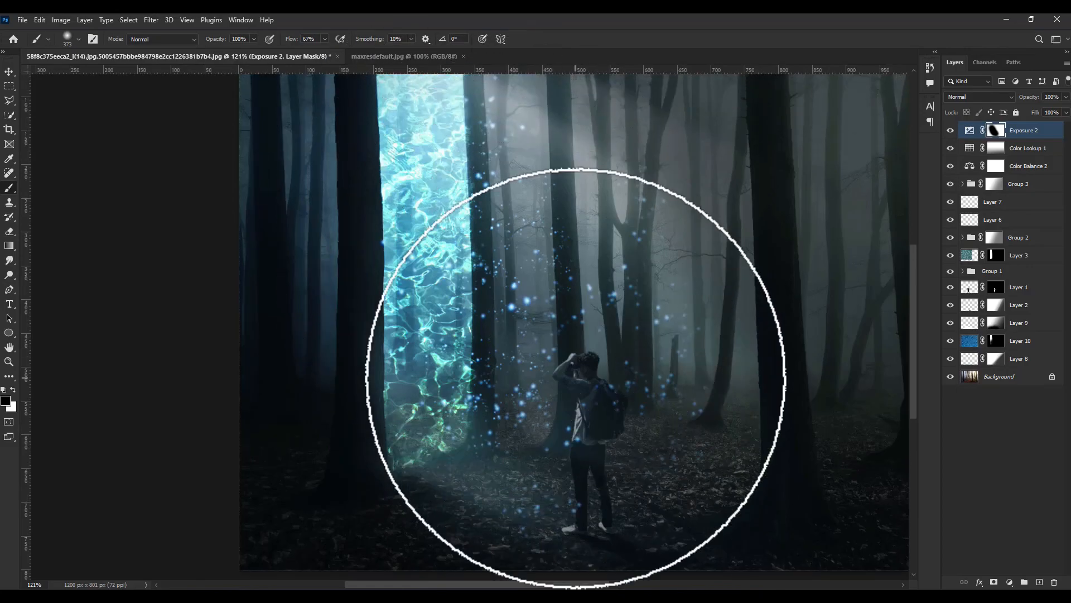
scroll(558, 383, down, 3)
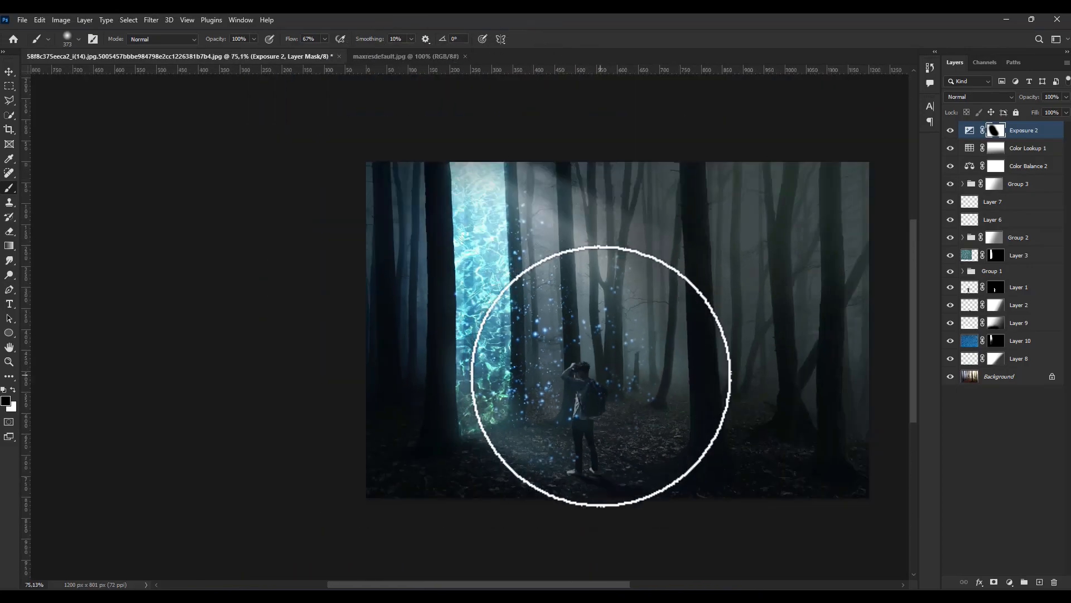
click(9, 71)
scroll(505, 335, down, 3)
scroll(500, 329, down, 1)
scroll(550, 357, up, 1)
scroll(574, 400, up, 1)
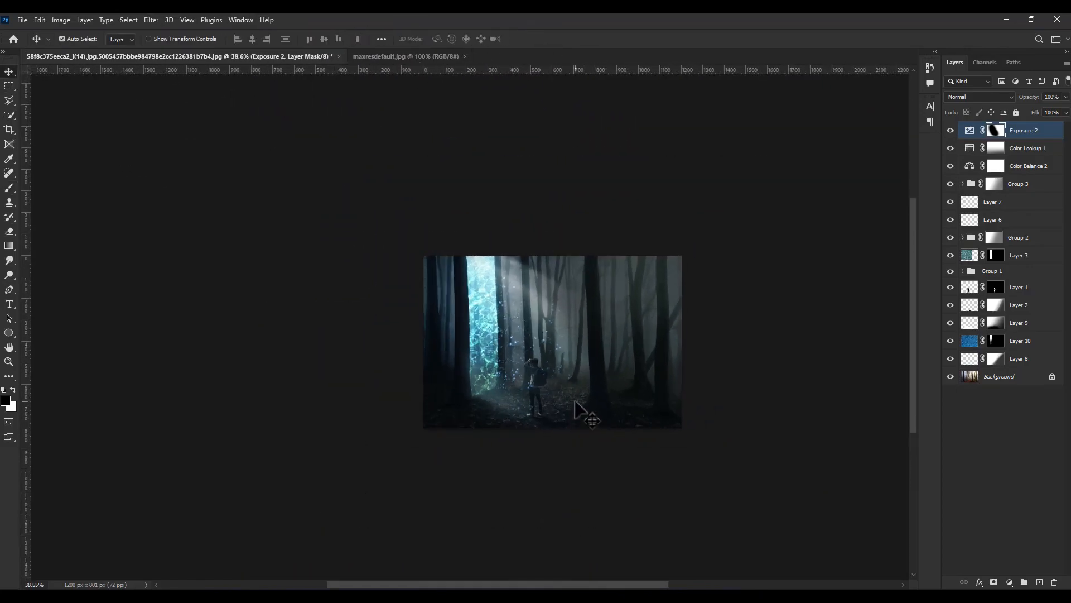
Add another Color Balance layer with midtones at Cyan–Red -11 and Yellow–Blue +8, shift Magenta–Green slightly toward green, and check its effect
click(1008, 581)
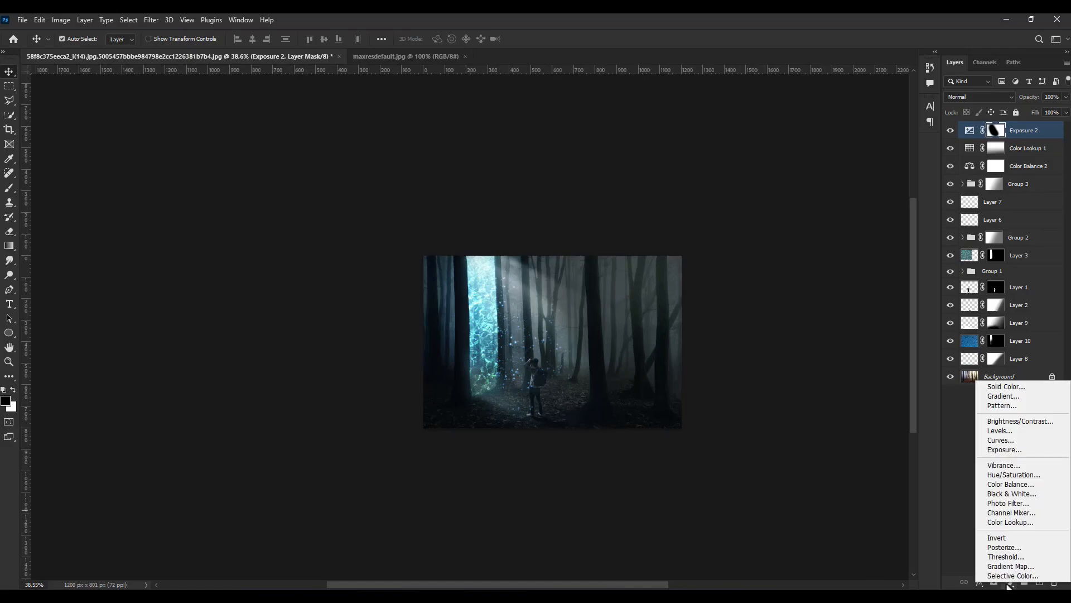
click(1028, 484)
drag(757, 313, 759, 312)
drag(765, 350, 766, 349)
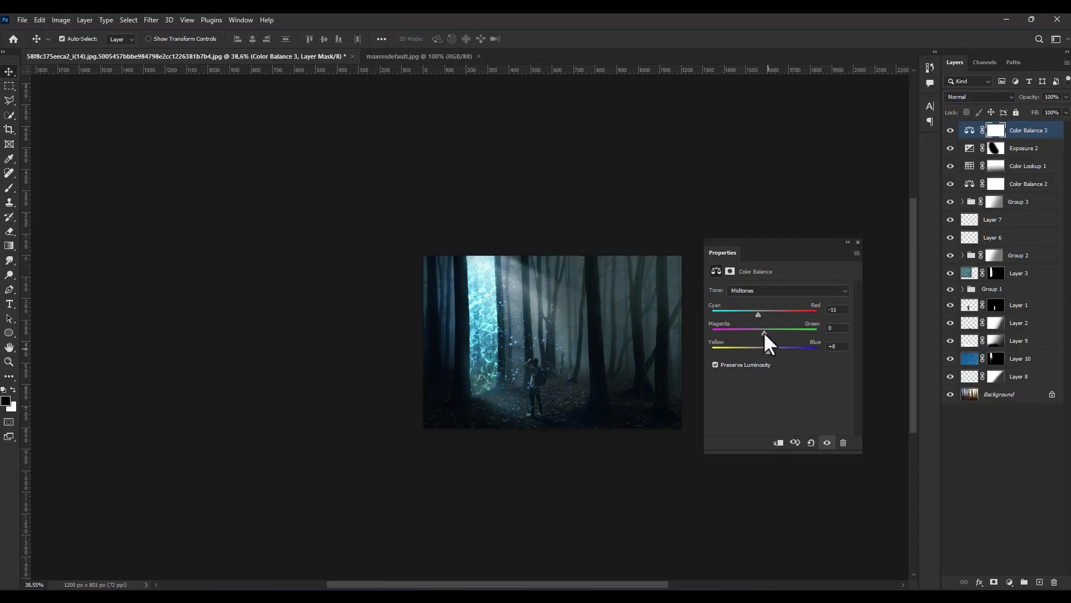
drag(760, 331, 770, 332)
click(848, 241)
click(950, 132)
Scale the masked particle group down to about two thirds of its size so the blue particles become smaller
scroll(567, 422, up, 7)
scroll(565, 422, down, 1)
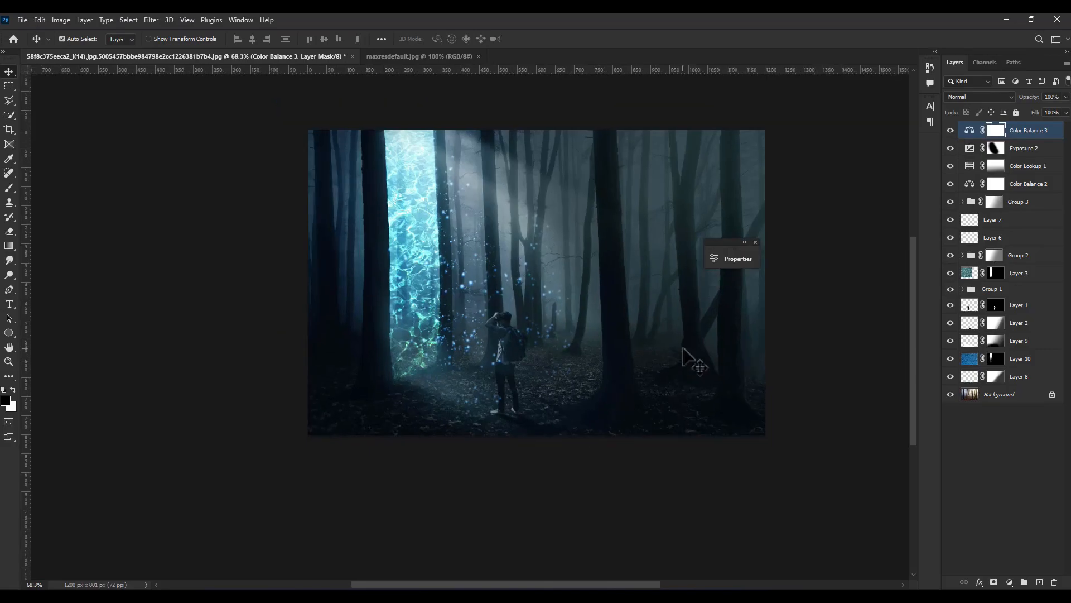
scroll(682, 353, down, 1)
click(756, 243)
scroll(562, 359, up, 3)
scroll(562, 359, down, 1)
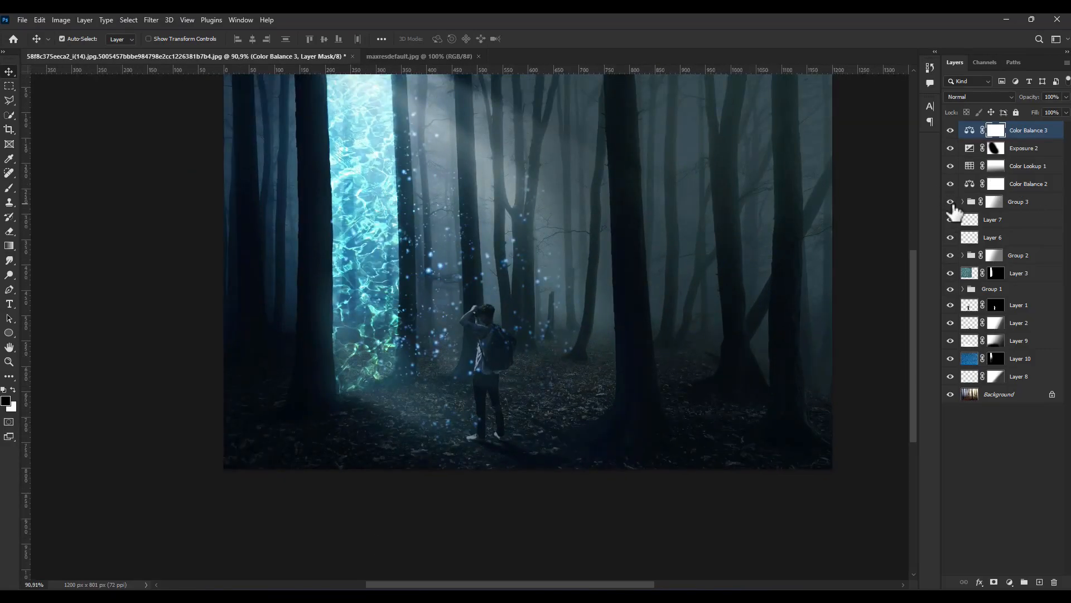
click(1005, 202)
key(ctrl+t)
drag(831, 467, 646, 342)
click(10, 72)
Move the shrunken particle group up and to the left so the particles sit closer to the portal
scroll(385, 355, down, 5)
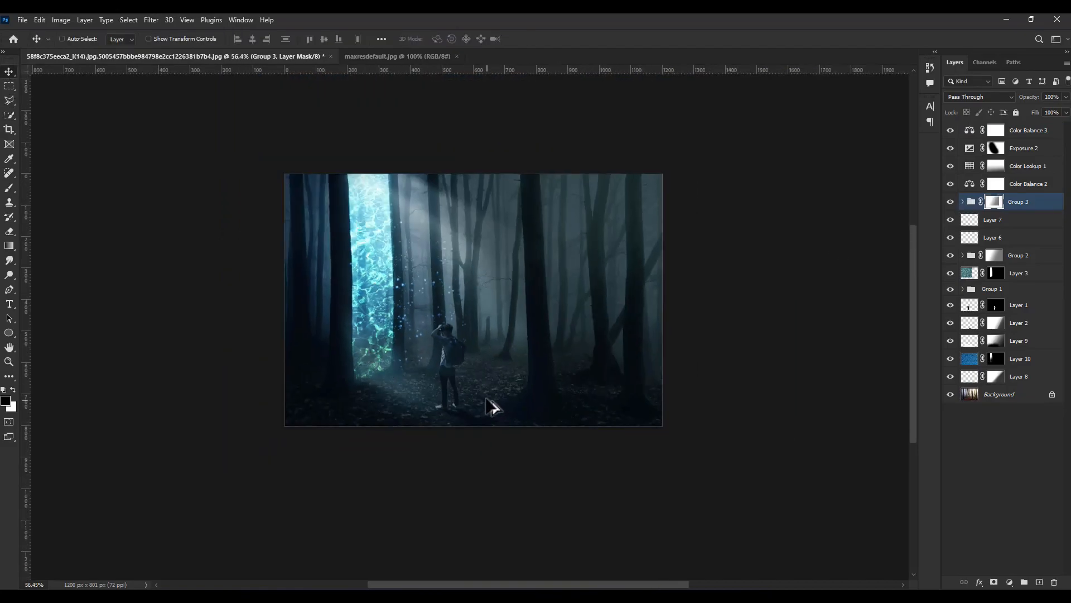
scroll(491, 406, up, 3)
key(ctrl+t)
drag(504, 303, 495, 270)
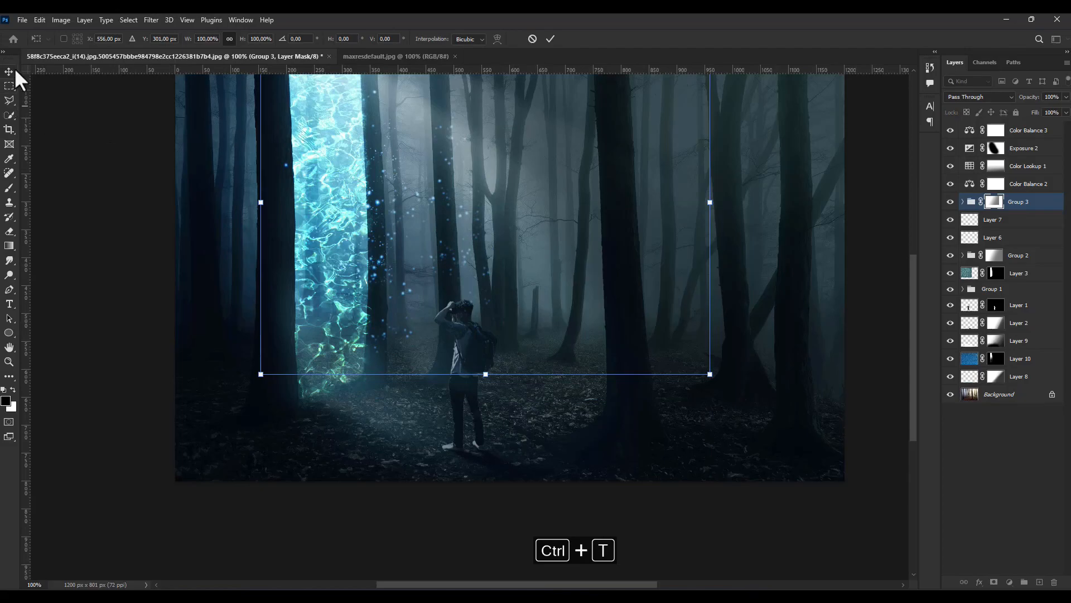
click(11, 71)
scroll(368, 357, down, 3)
key(ctrl+t)
mouse_move(430, 225)
mouse_down()
mouse_move(421, 237)
mouse_move(418, 201)
mouse_move(417, 217)
mouse_up()
mouse_move(552, 304)
mouse_down()
mouse_move(565, 301)
mouse_move(557, 304)
mouse_up()
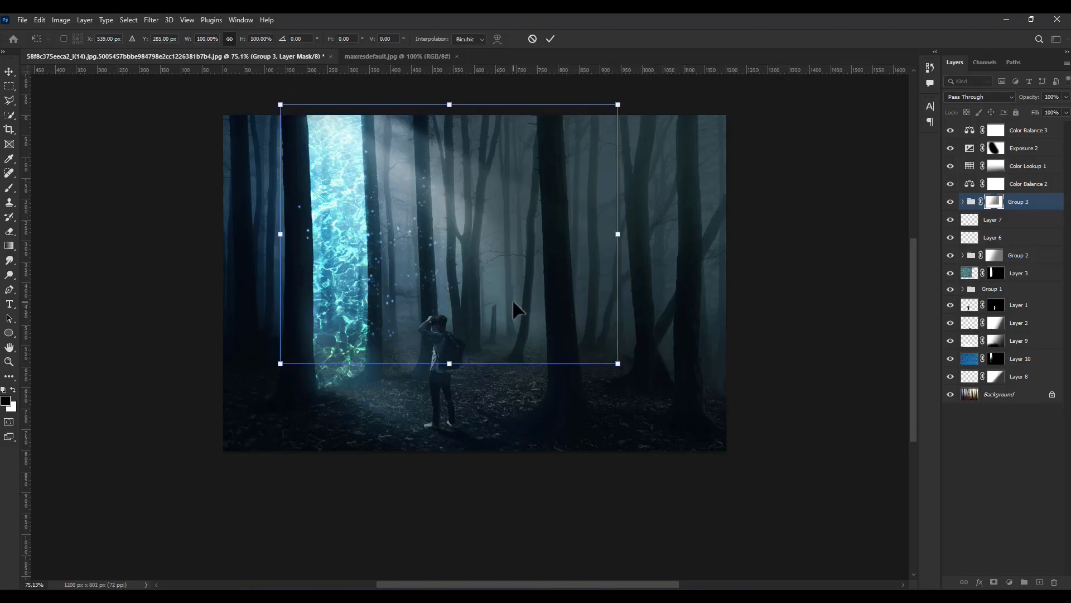
click(9, 72)
Duplicate the particle group, shrink the copy further, and place it beside the portal's lower half near the man
key(ctrl+j)
key(ctrl+t)
drag(366, 269, 353, 355)
drag(606, 191, 510, 266)
drag(401, 282, 431, 263)
click(8, 72)
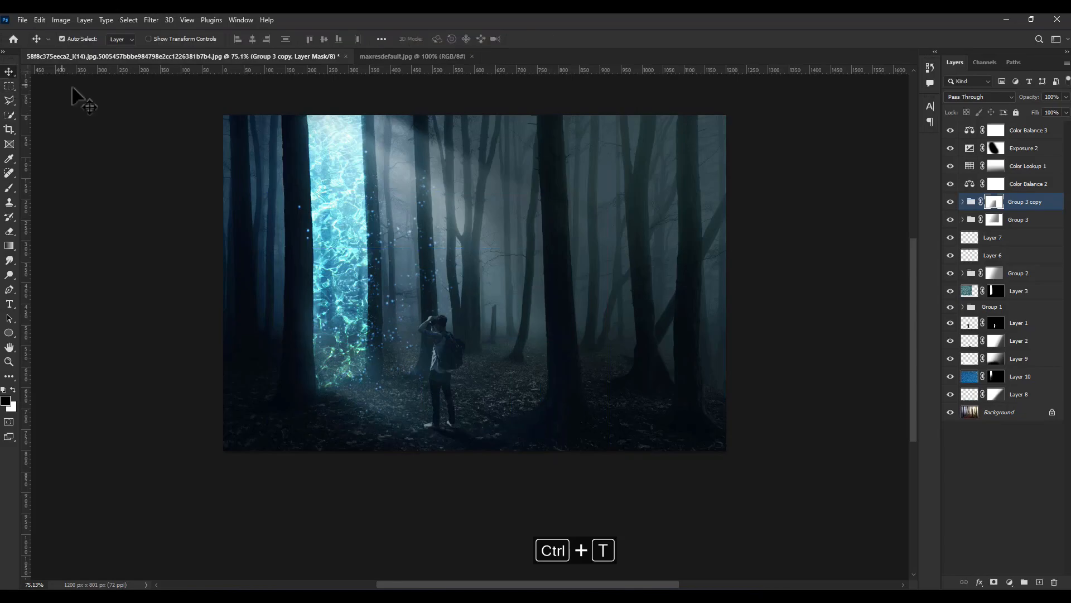
Group the two particle groups together and reduce the new group's opacity to about 63%
scroll(599, 268, down, 4)
scroll(379, 248, up, 4)
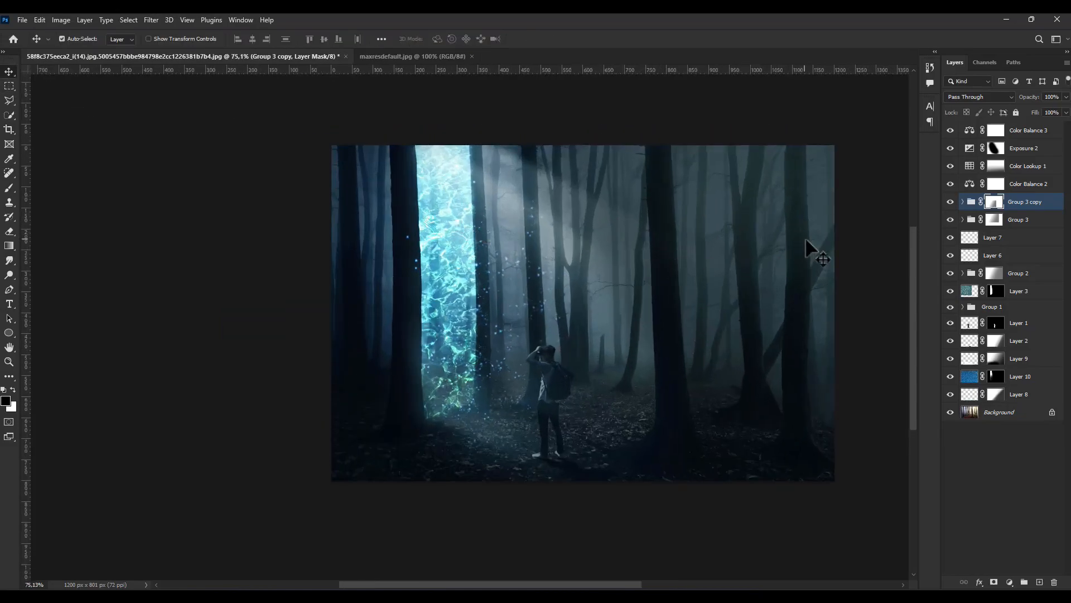
shift+click(1004, 218)
key(ctrl+g)
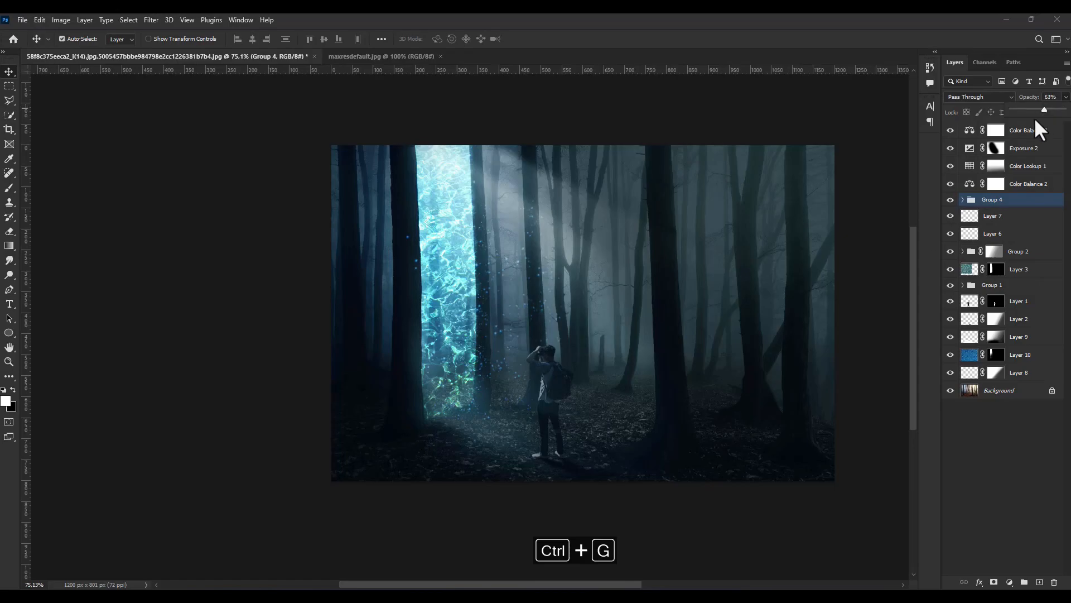
click(857, 372)
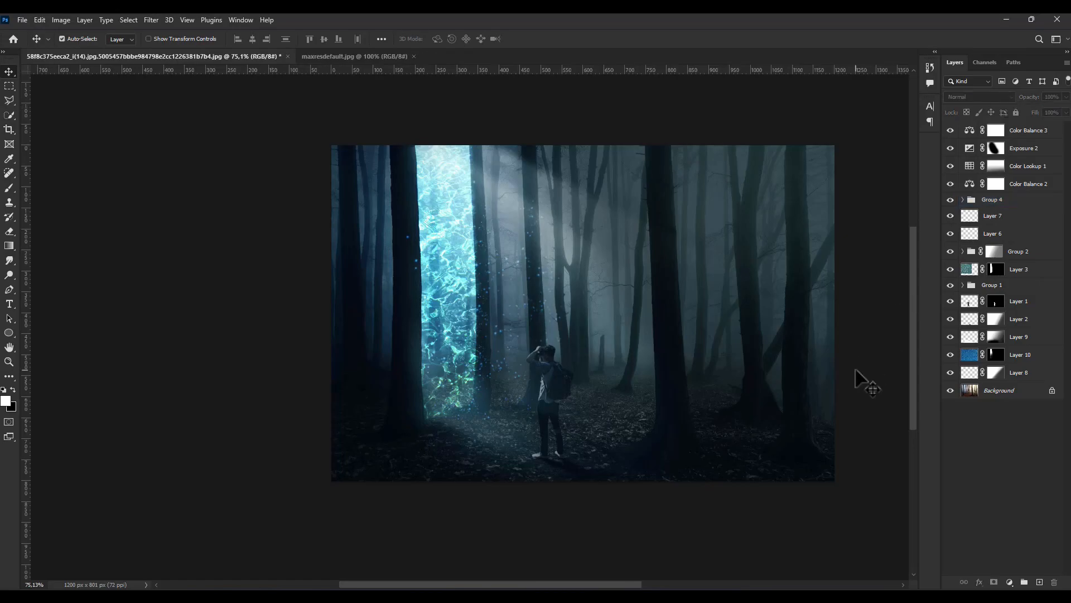